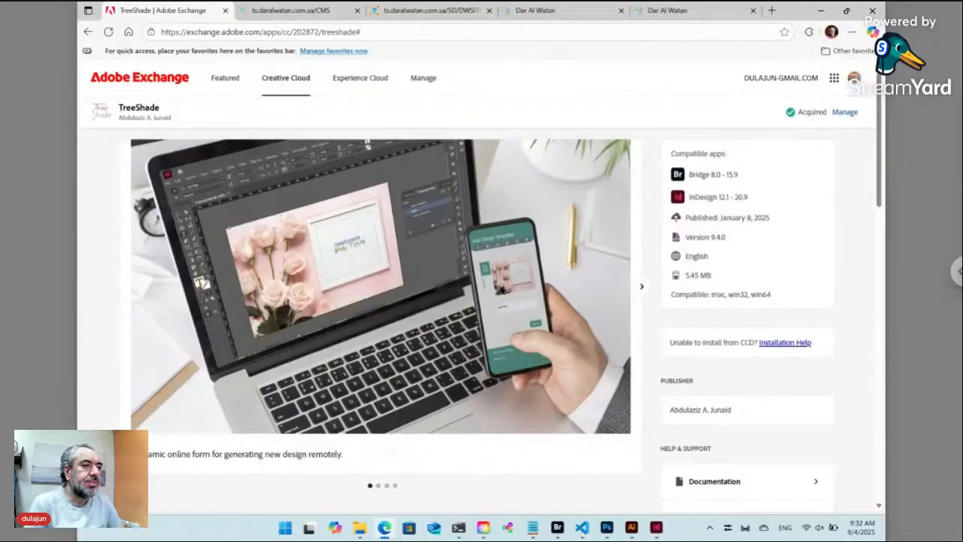
# Switch to Adobe Bridge, enlarge its window to full screen and go up to the Workshop folder
pyautogui.click(558, 531)
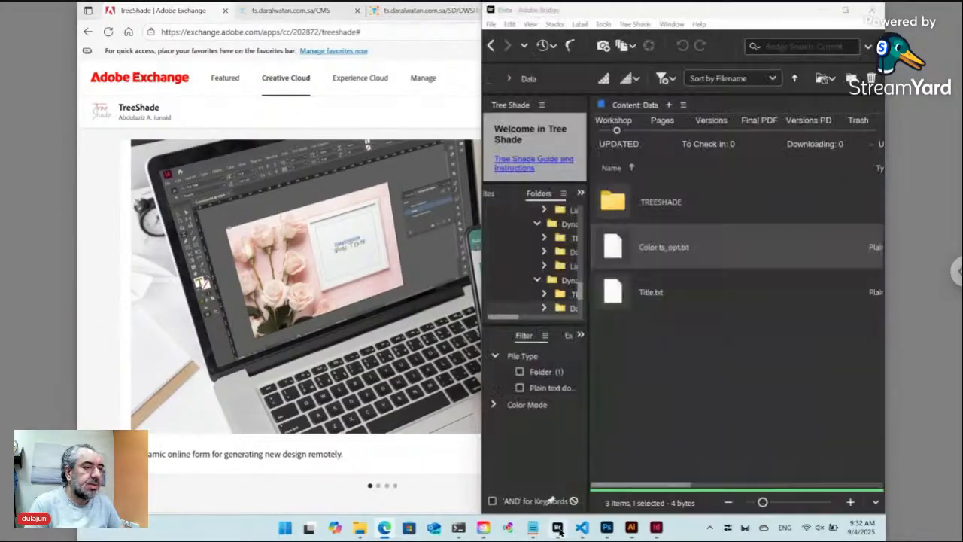
pyautogui.click(843, 12)
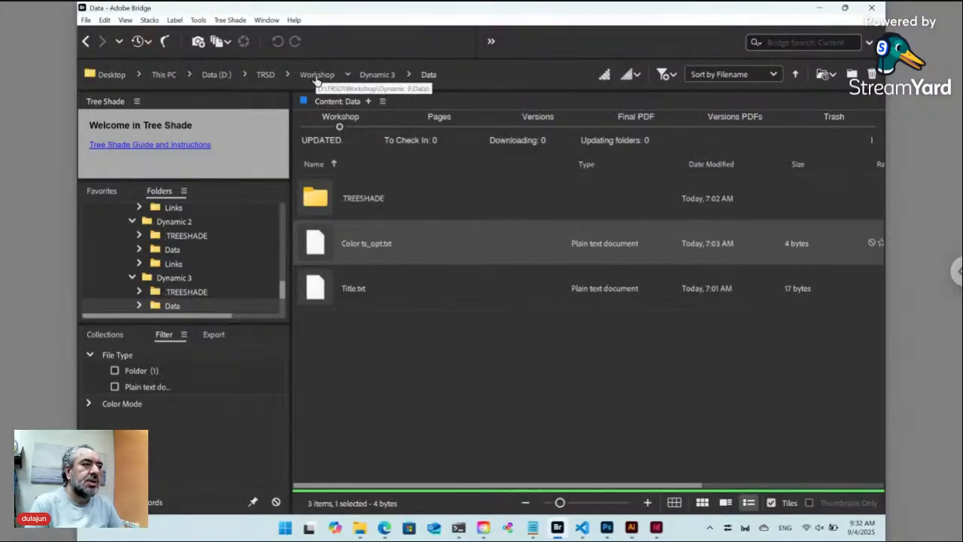
pyautogui.click(316, 75)
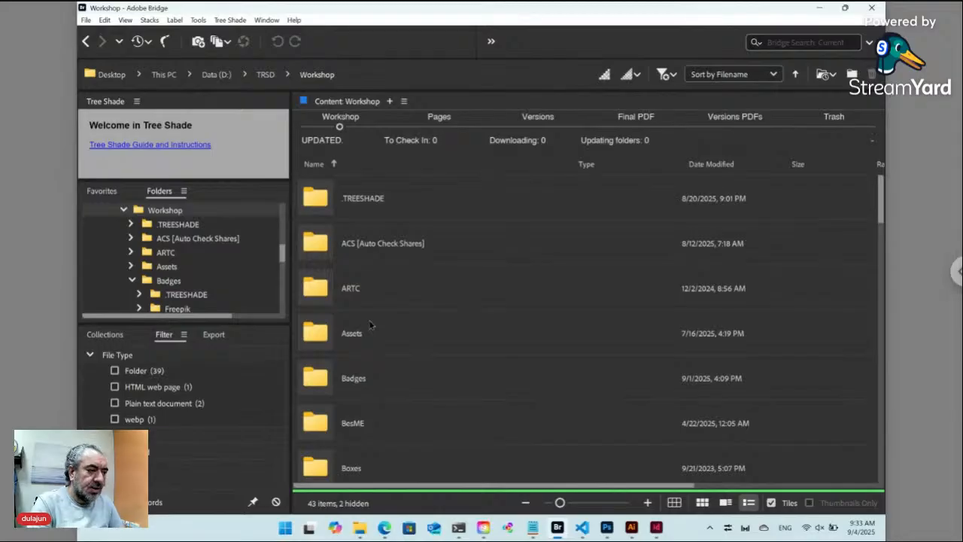
# Create a new folder named Options inside Workshop and open it
pyautogui.hotkey('ctrl', 'shift', 'n')
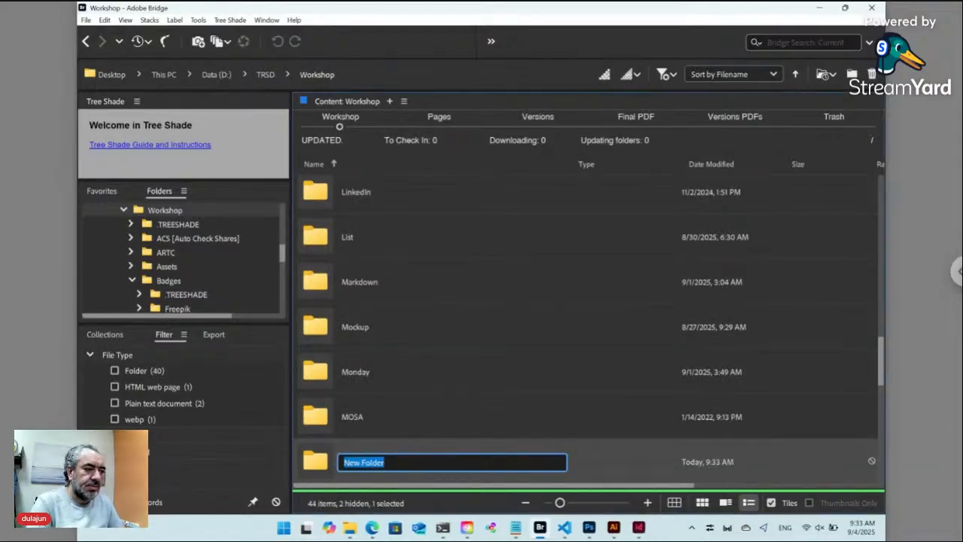
pyautogui.write('O')
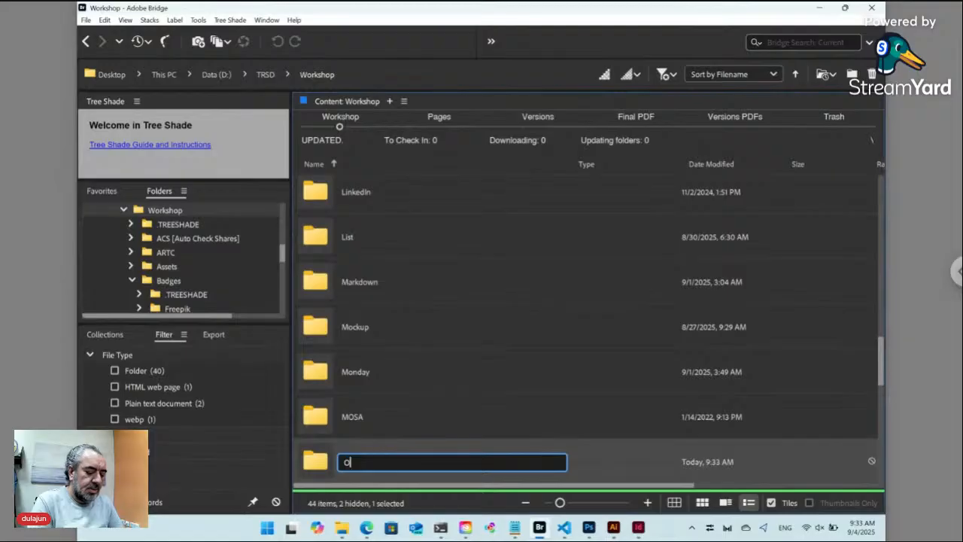
pyautogui.write('ptions')
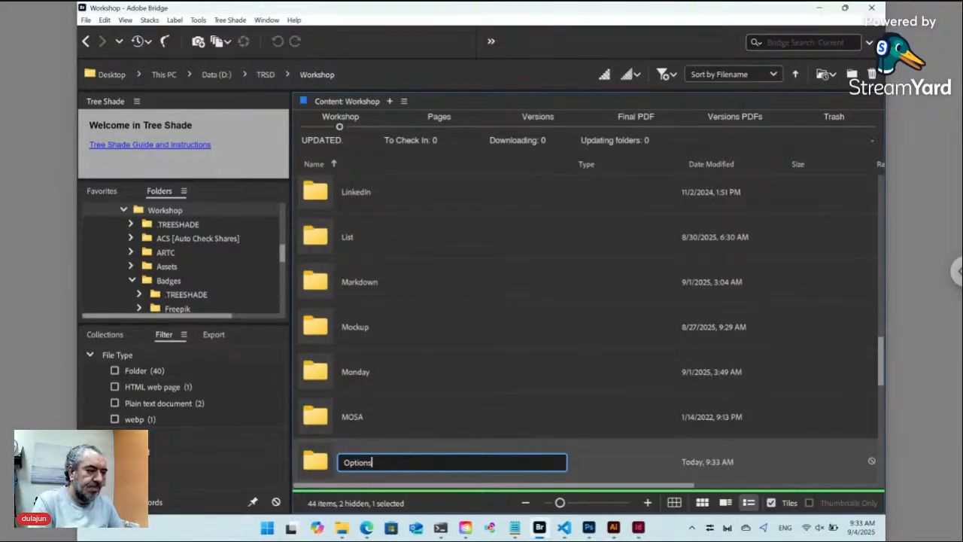
pyautogui.press('Return')
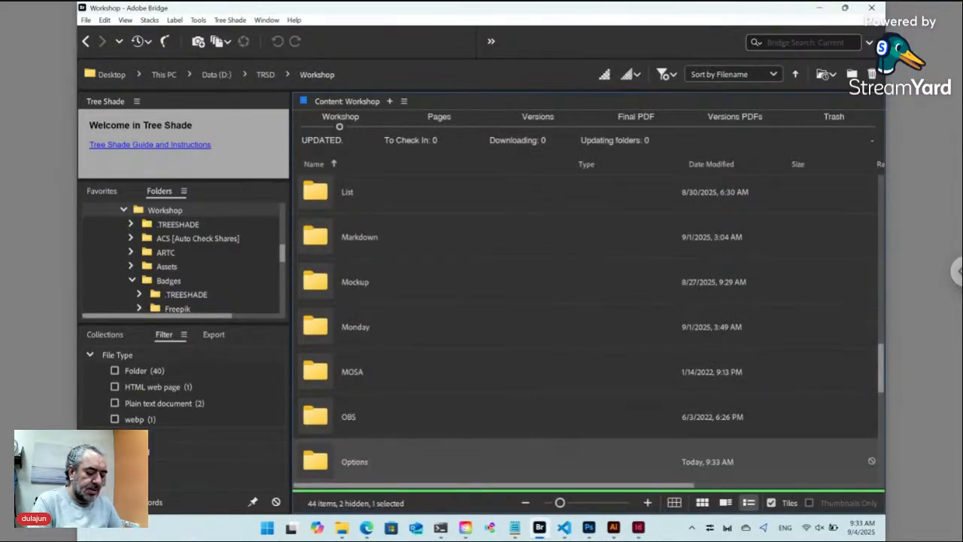
pyautogui.press('Return')
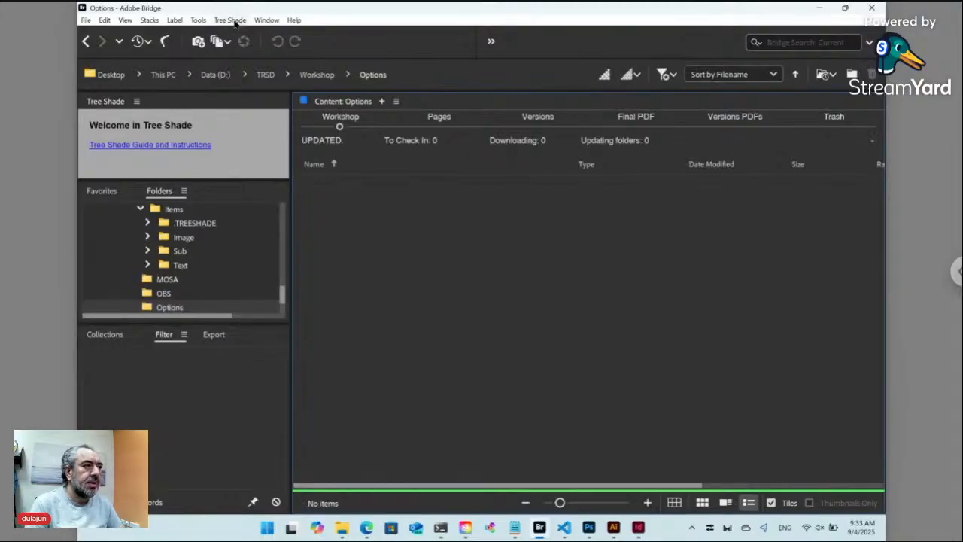
# Create a new Tree Shade Data ts_key file in the Options folder, keeping the suggested name
pyautogui.click(231, 19)
pyautogui.moveTo(239, 35)
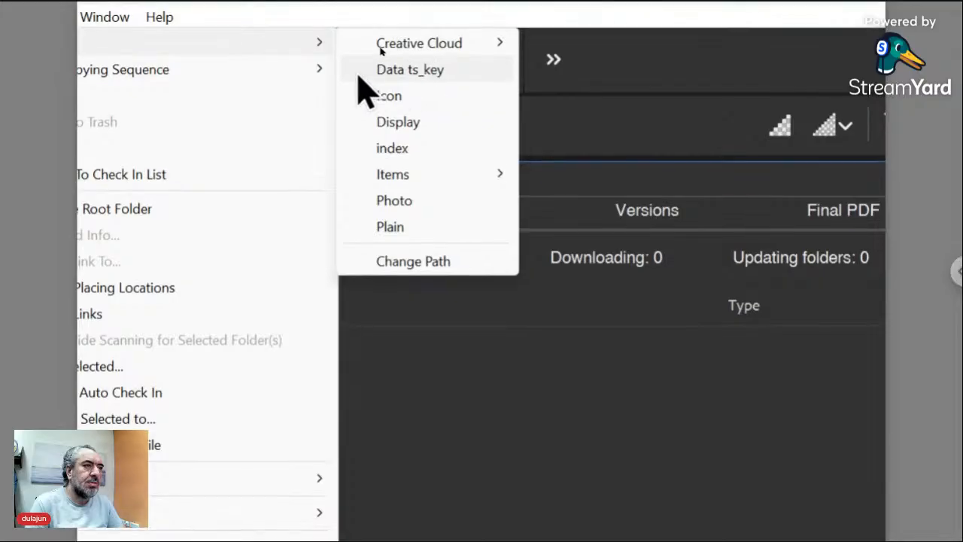
pyautogui.moveTo(124, 63)
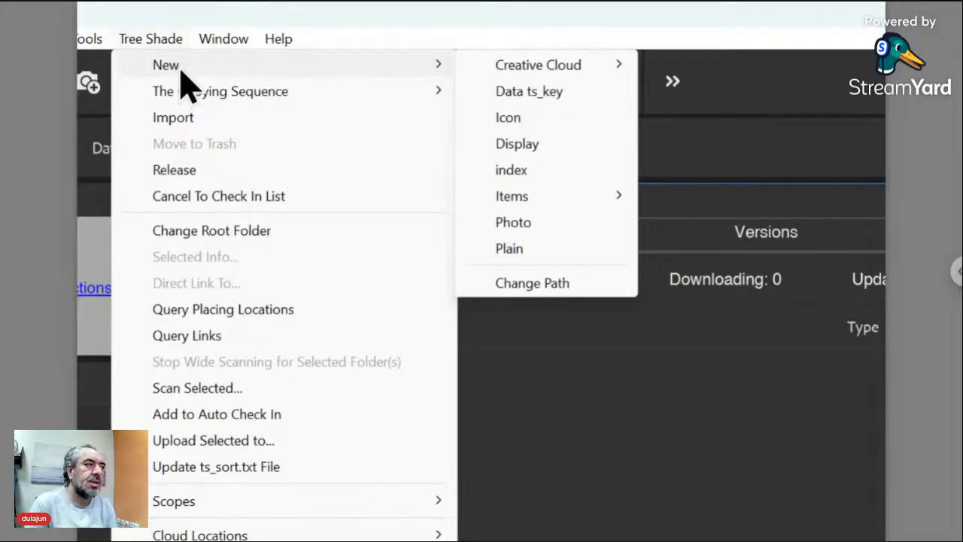
pyautogui.moveTo(523, 76)
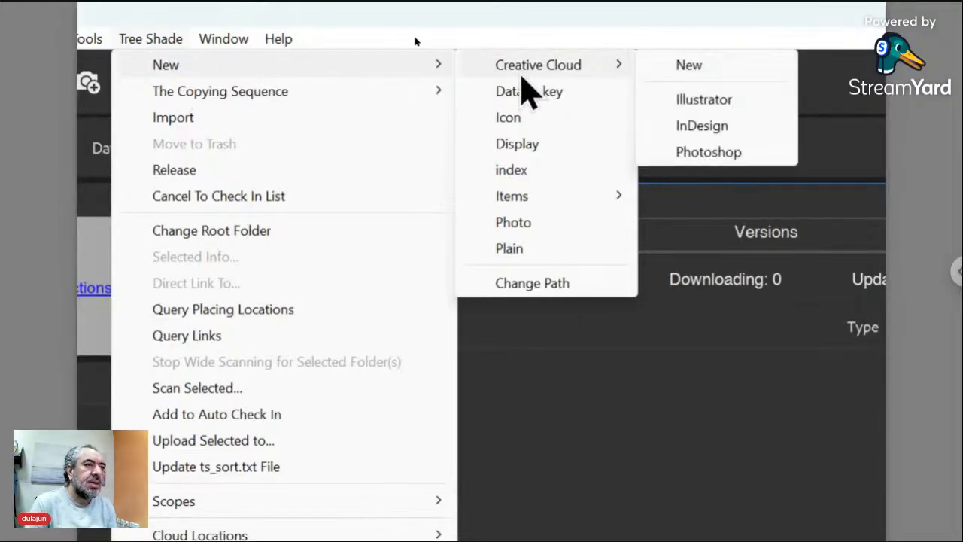
pyautogui.moveTo(520, 197)
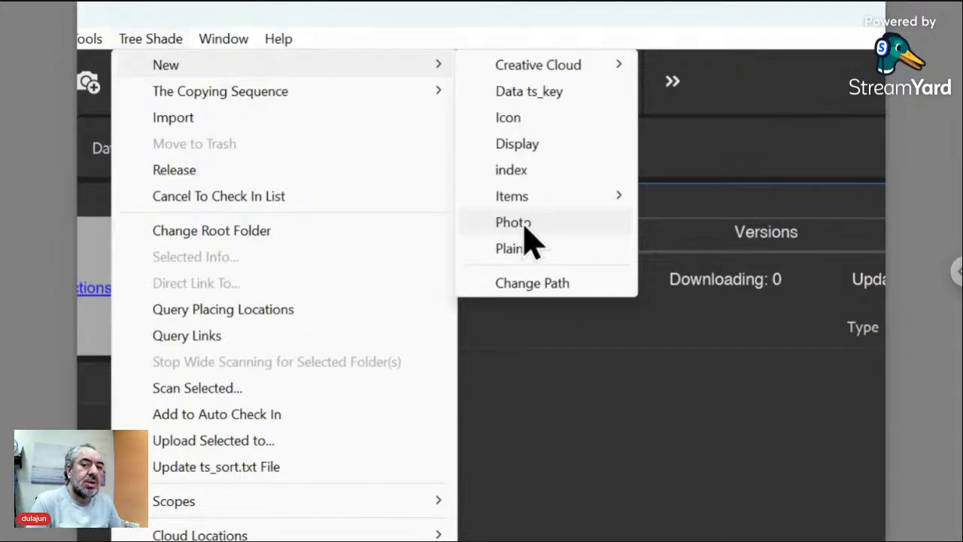
pyautogui.click(545, 98)
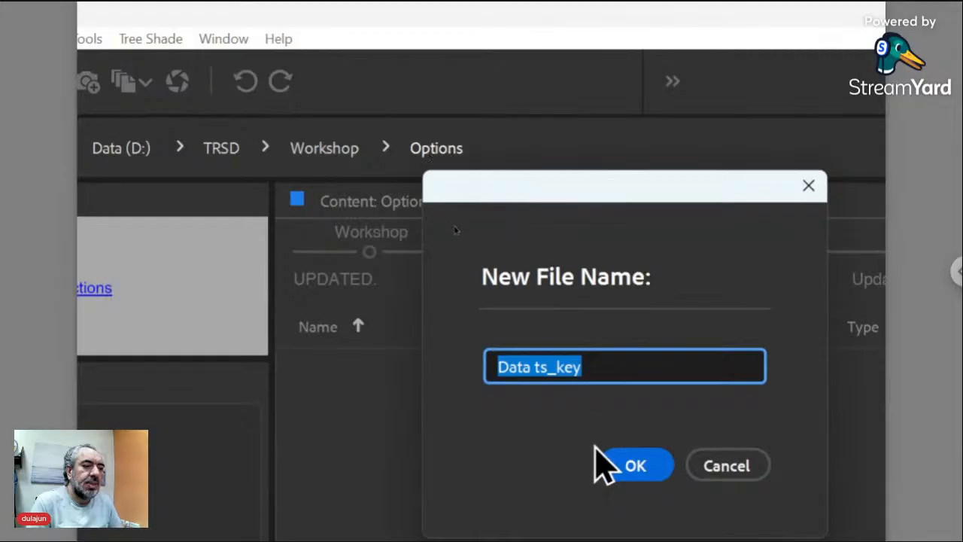
pyautogui.click(631, 465)
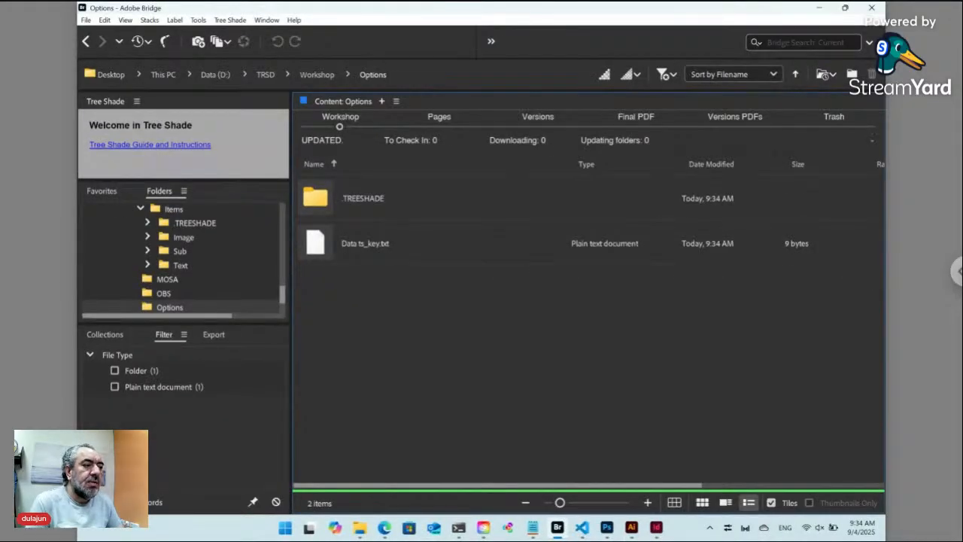
# Open the online form of Data ts_key.txt and arrange the browser side by side with Bridge
pyautogui.doubleClick(344, 250)
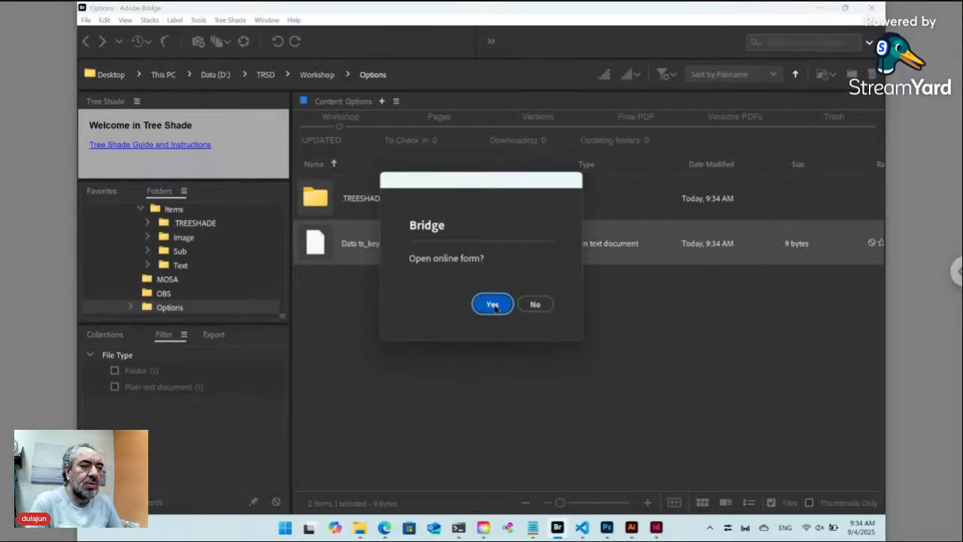
pyautogui.click(494, 305)
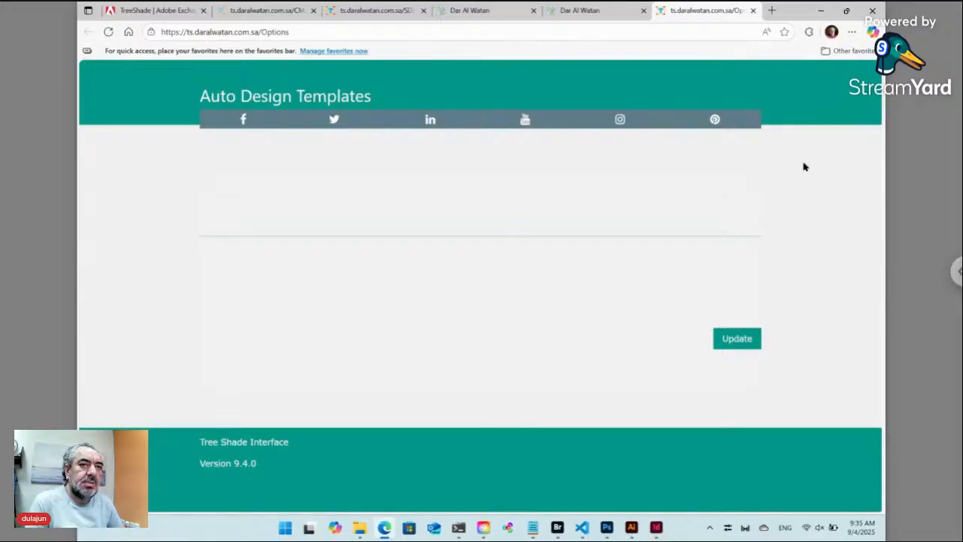
pyautogui.moveTo(848, 13)
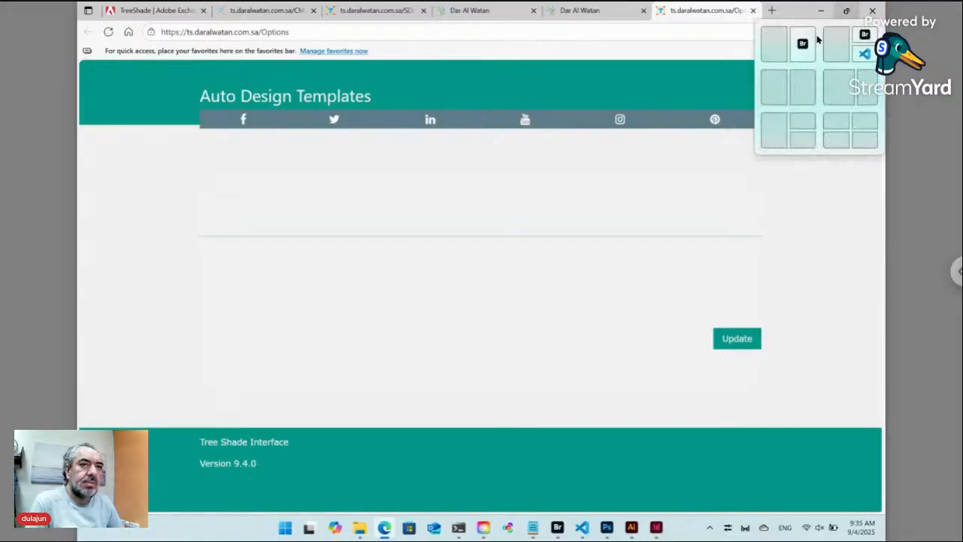
pyautogui.click(773, 50)
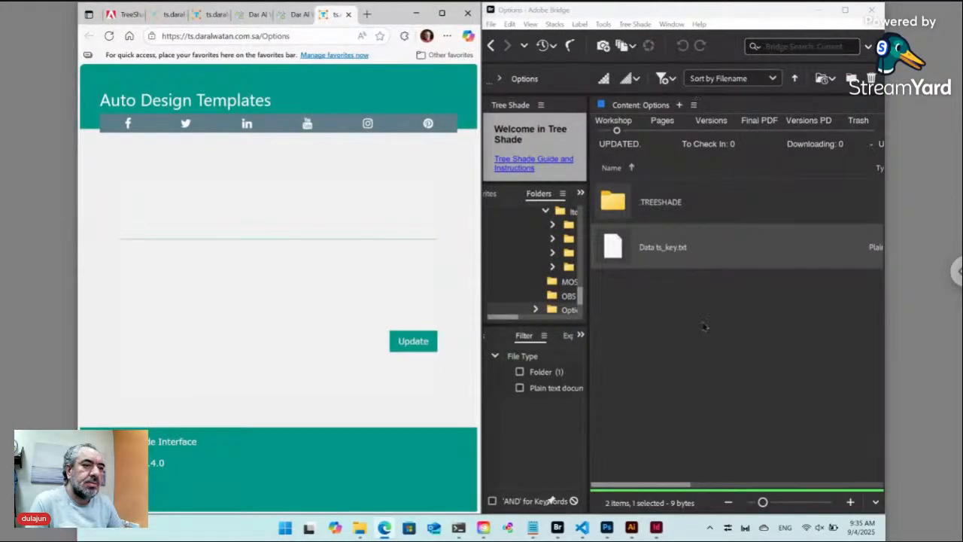
# Create a new InDesign document named Layout in the Options folder from the Tree Shade Creative Cloud templates
pyautogui.click(702, 317)
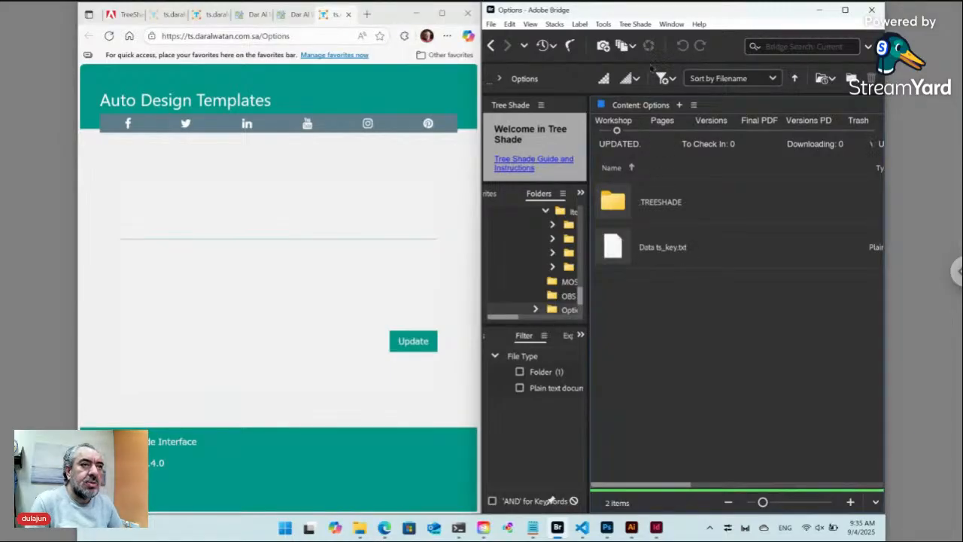
pyautogui.click(642, 24)
pyautogui.moveTo(665, 42)
pyautogui.moveTo(825, 39)
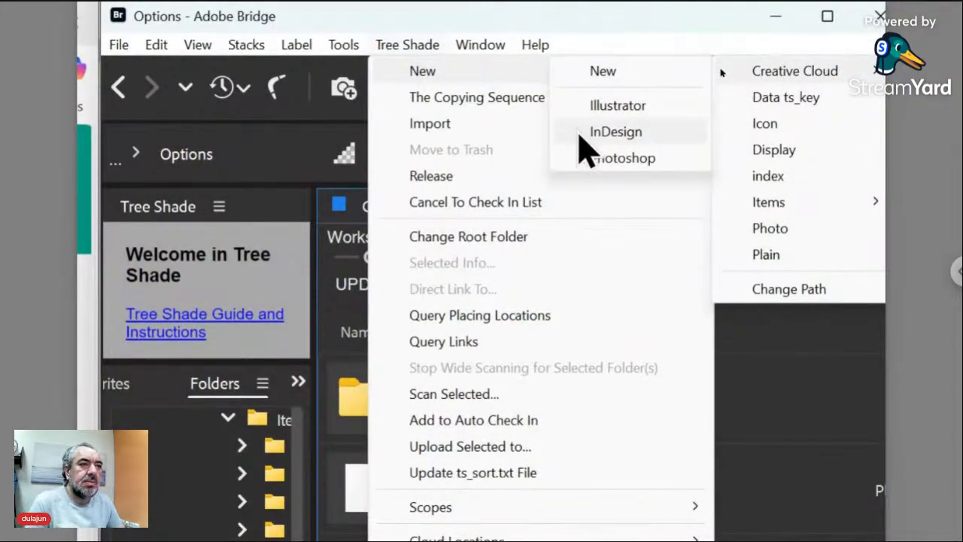
pyautogui.click(596, 134)
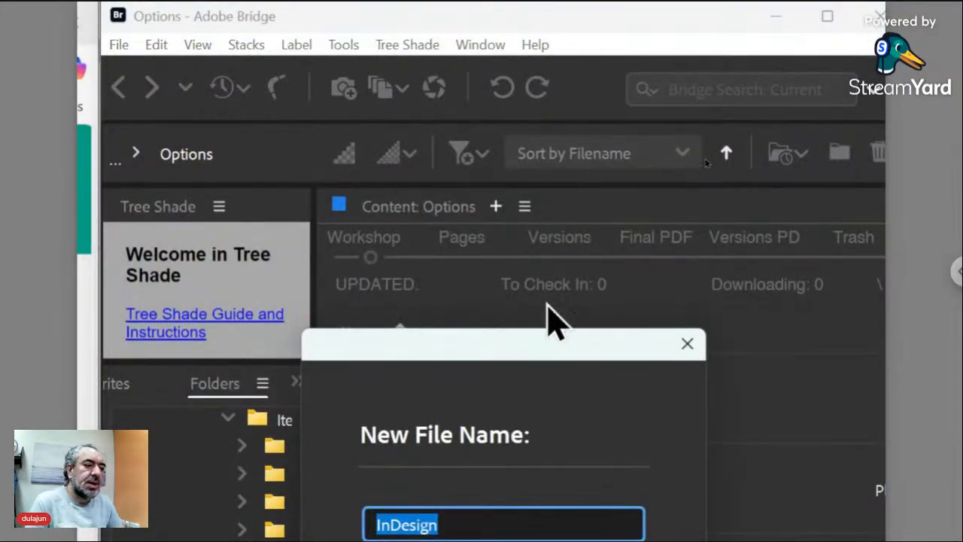
pyautogui.moveTo(549, 352); pyautogui.dragTo(555, 194)
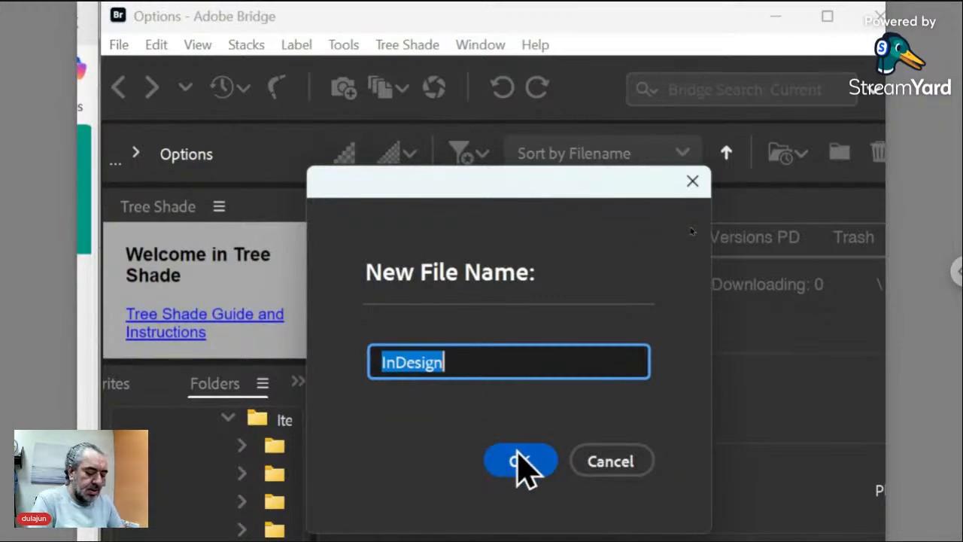
pyautogui.write('4ayout')
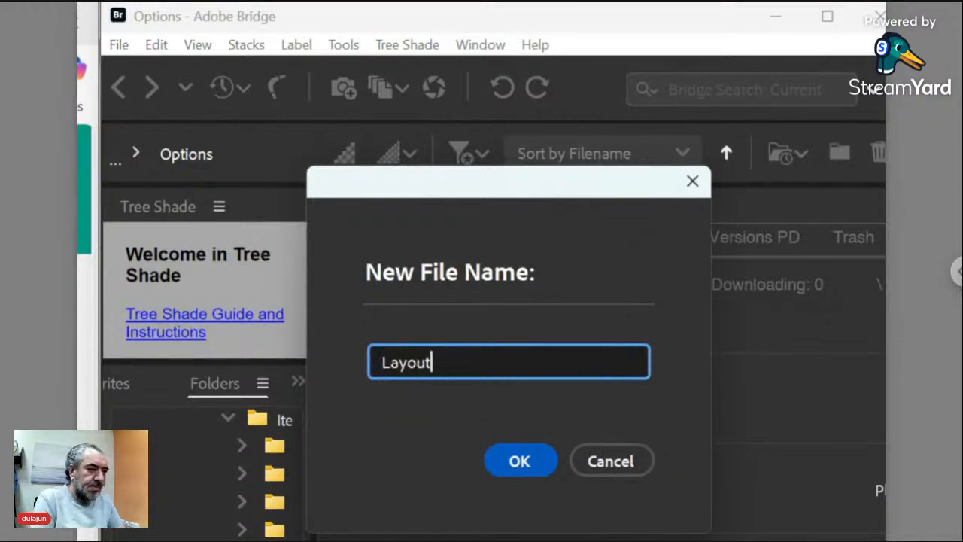
pyautogui.click(517, 455)
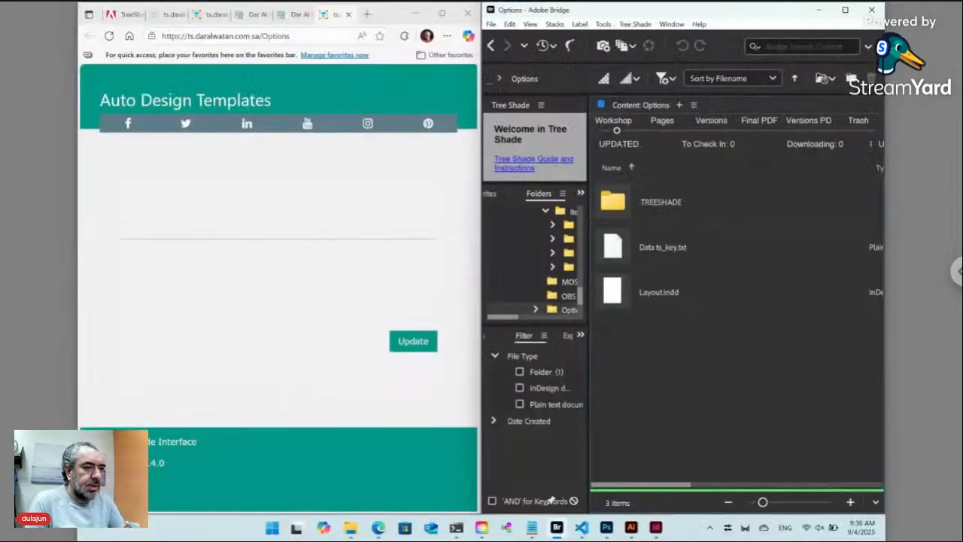
# Open Layout.indd in InDesign and set its page size to 100 mm wide by 100 mm high
pyautogui.click(617, 295)
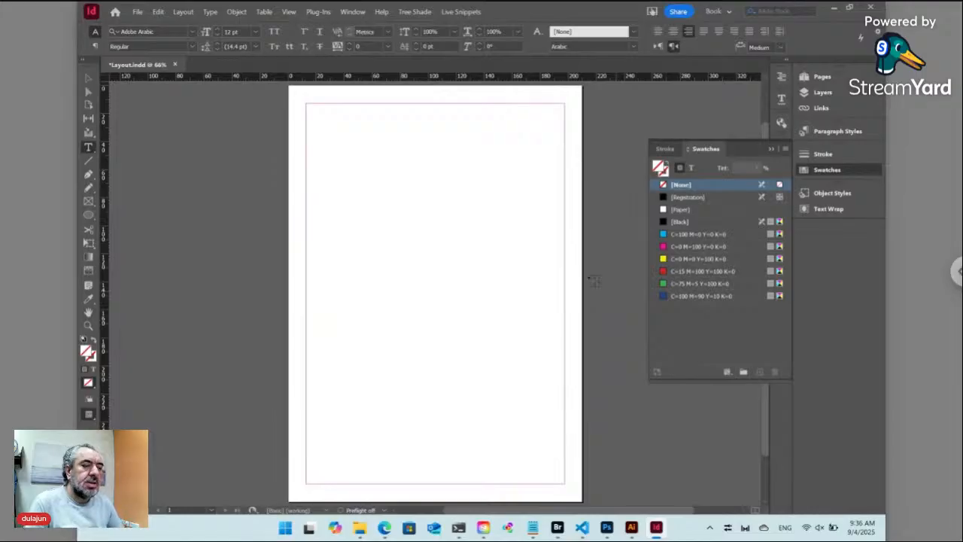
pyautogui.click(138, 12)
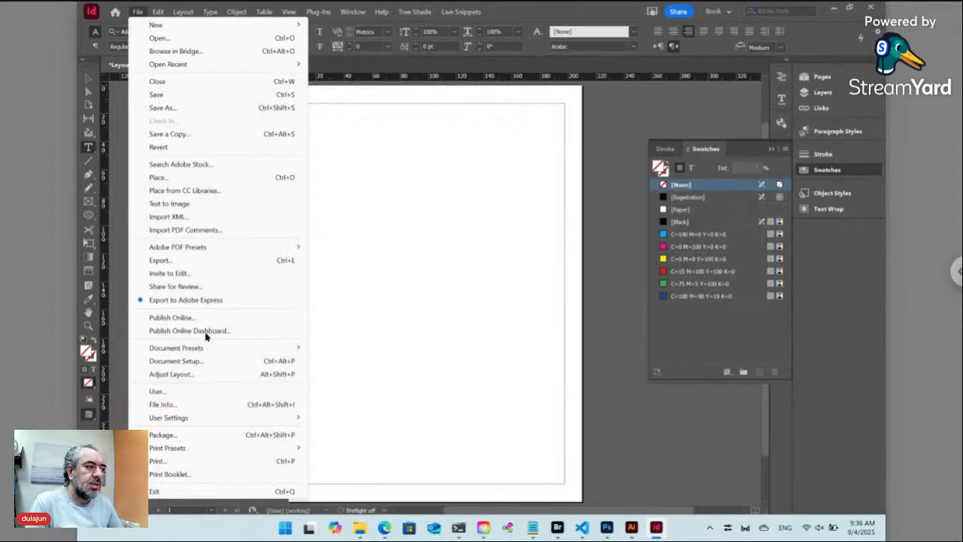
pyautogui.click(201, 362)
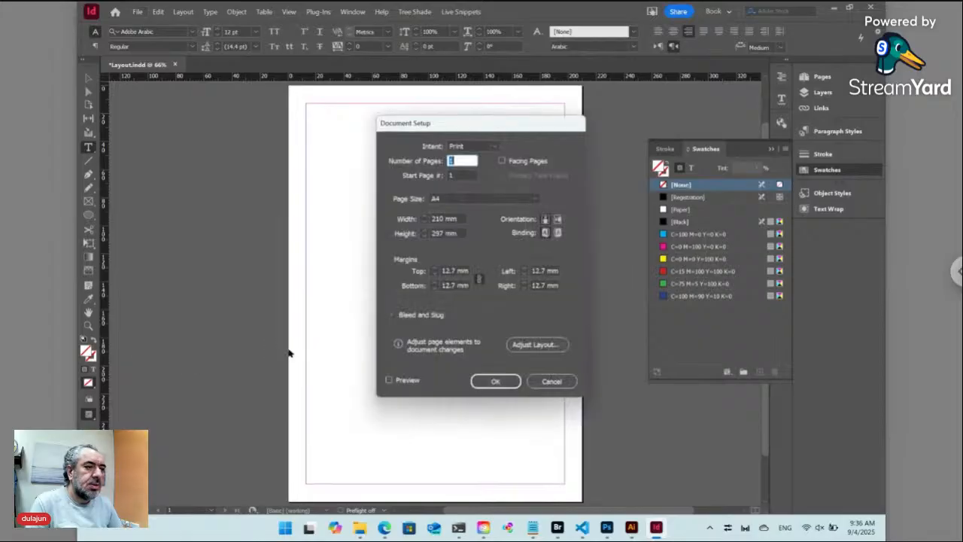
pyautogui.click(406, 220)
pyautogui.write('15')
pyautogui.write('0')
pyautogui.press('Tab')
pyautogui.write('100')
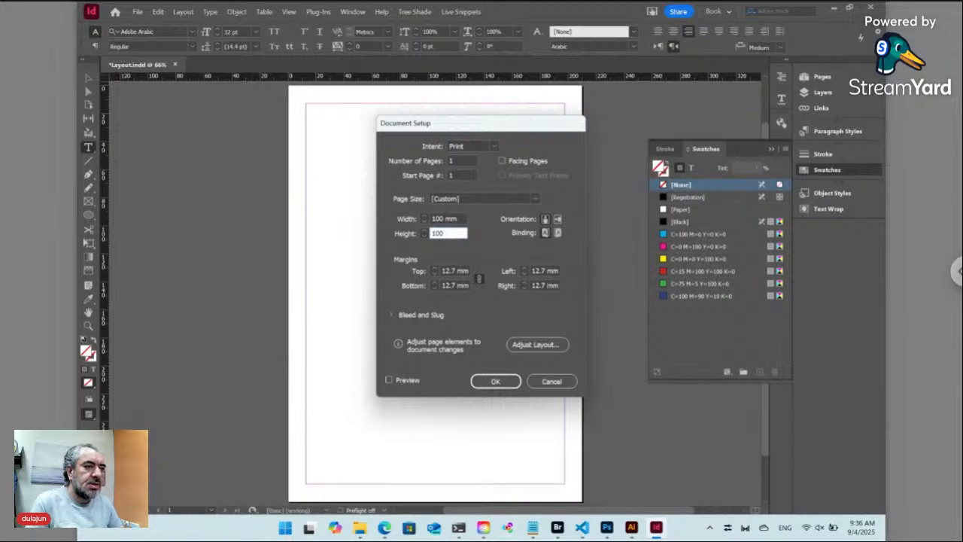
pyautogui.click(495, 381)
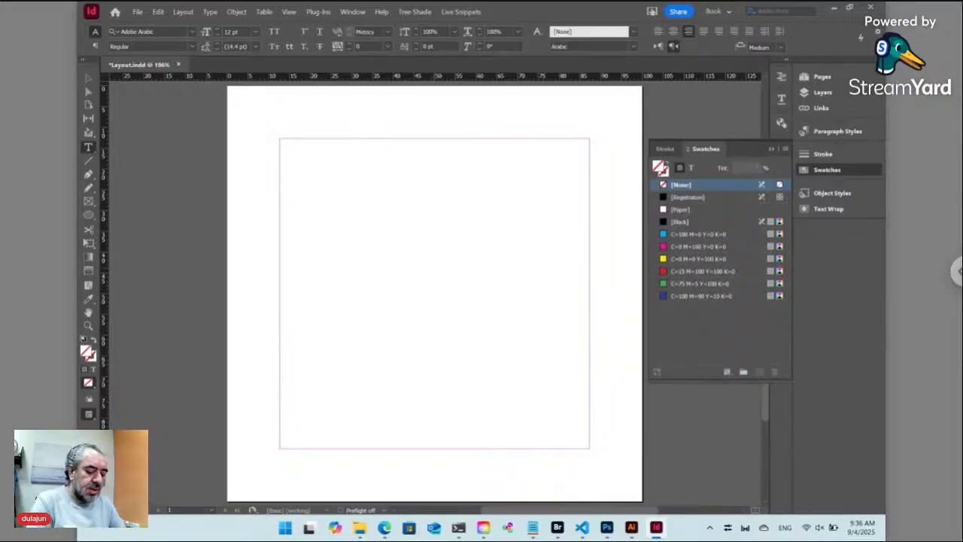
pyautogui.hotkey('ctrl', '-')
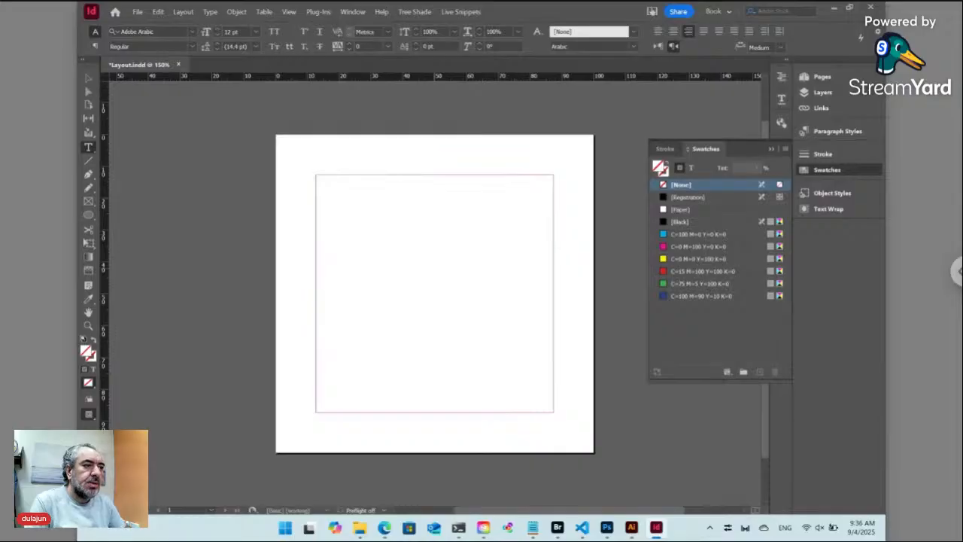
# Switch to a maximized Bridge window and open the TS folder inside the Workshop SD folder
pyautogui.click(557, 528)
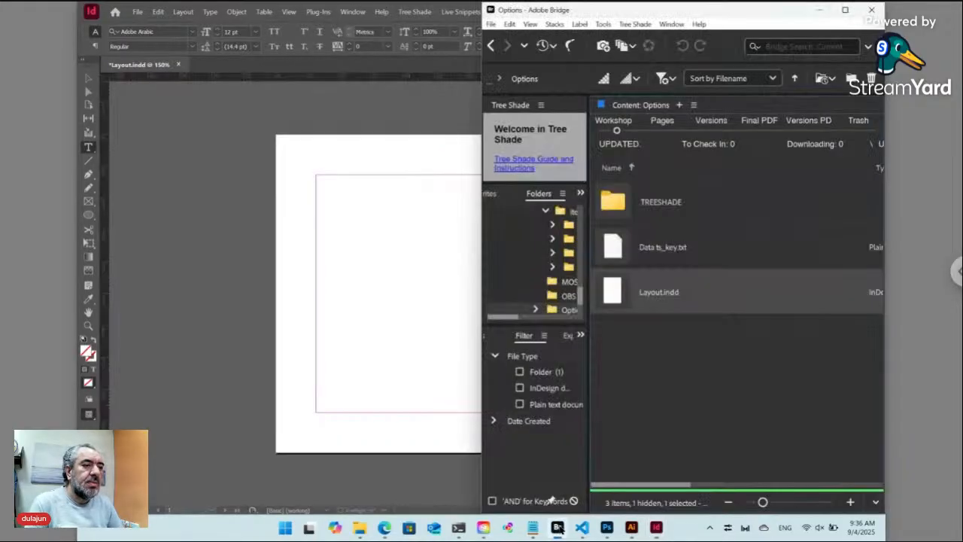
pyautogui.click(845, 9)
pyautogui.click(319, 76)
pyautogui.click(352, 333)
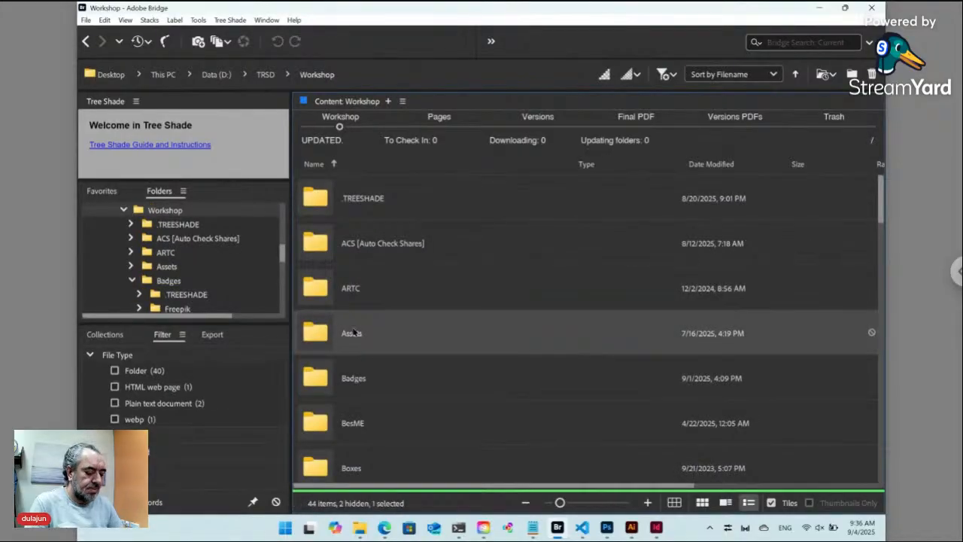
pyautogui.press('s')
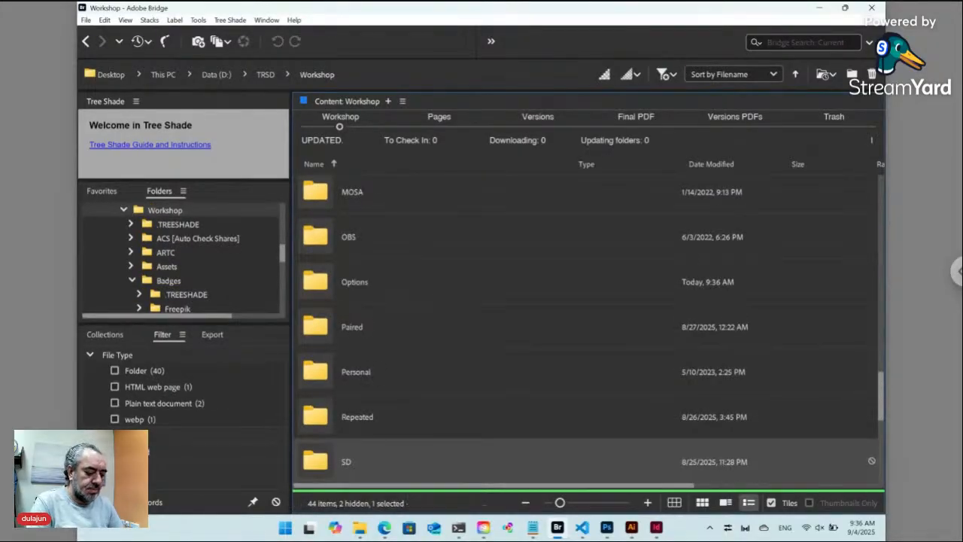
pyautogui.press('Return')
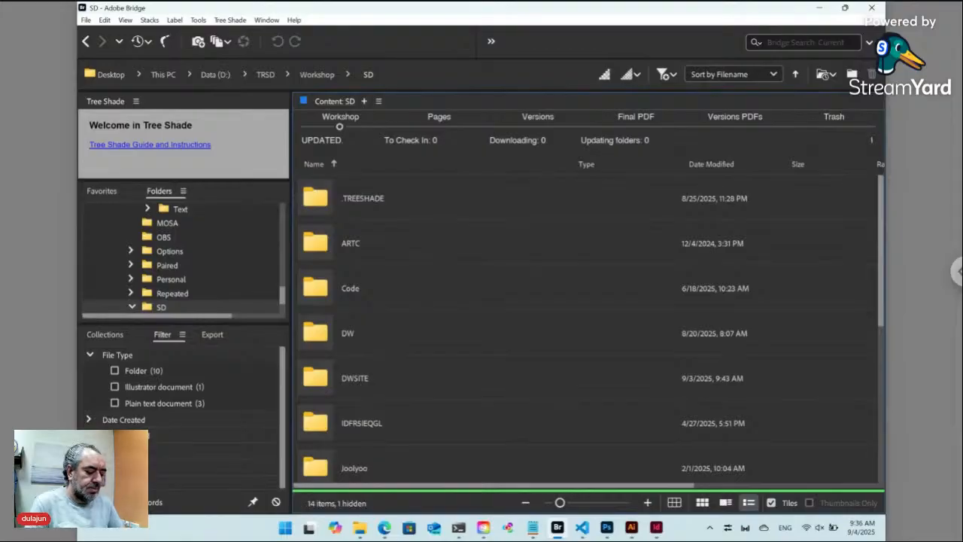
pyautogui.press('t')
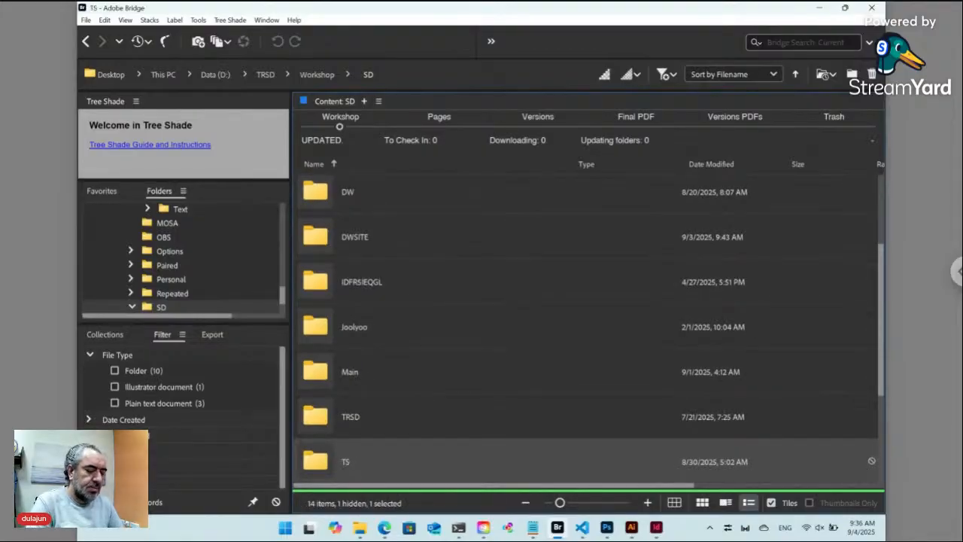
pyautogui.press('Return')
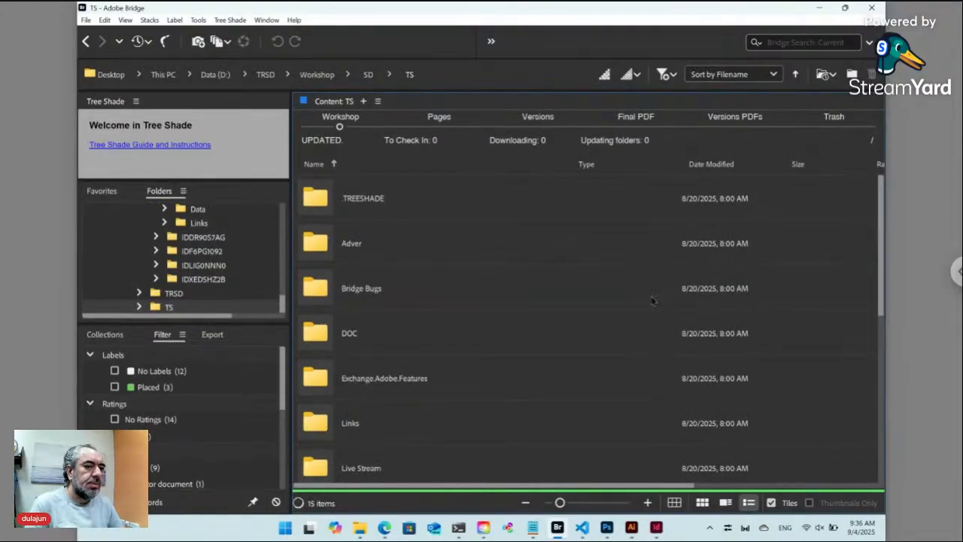
# Find the PNG version of the Tree Shade logo, [SD.TS] Logo.png, in the TS folder and copy it
pyautogui.scroll(-1, 881, 328)
pyautogui.scroll(-5, 882, 329)
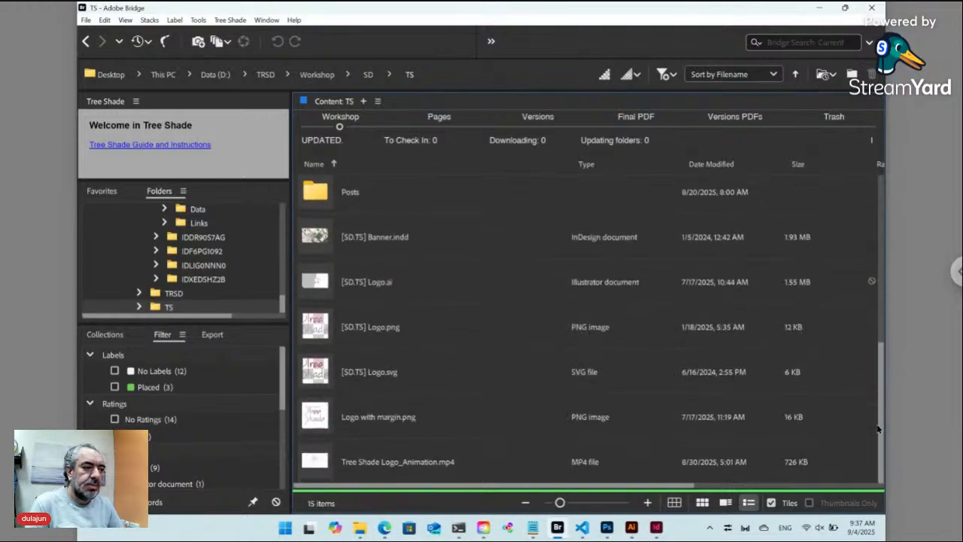
pyautogui.scroll(1, 873, 404)
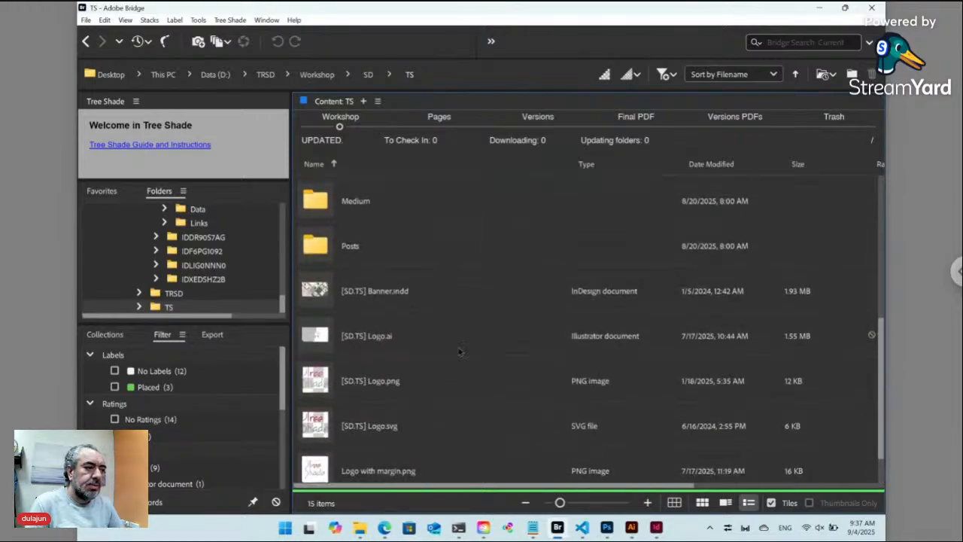
pyautogui.click(380, 340)
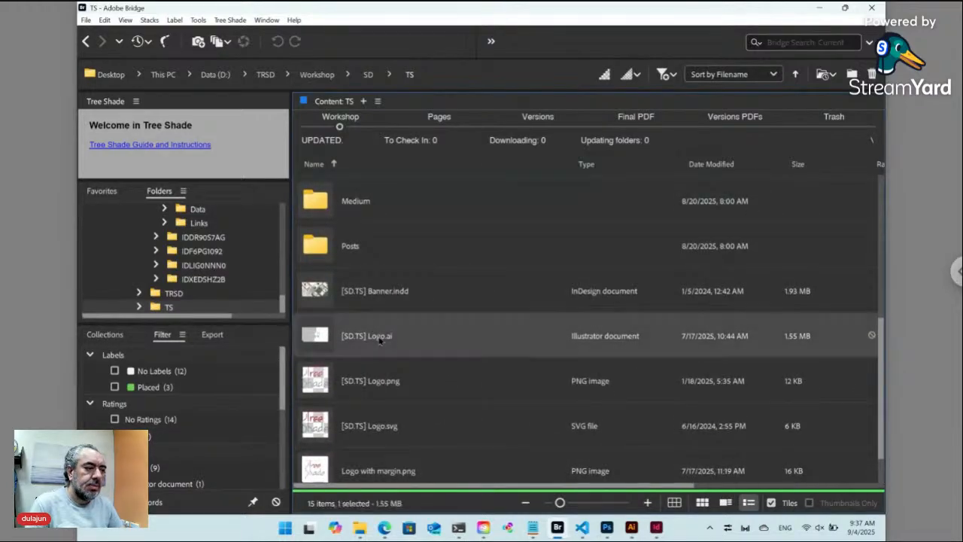
pyautogui.click(391, 381)
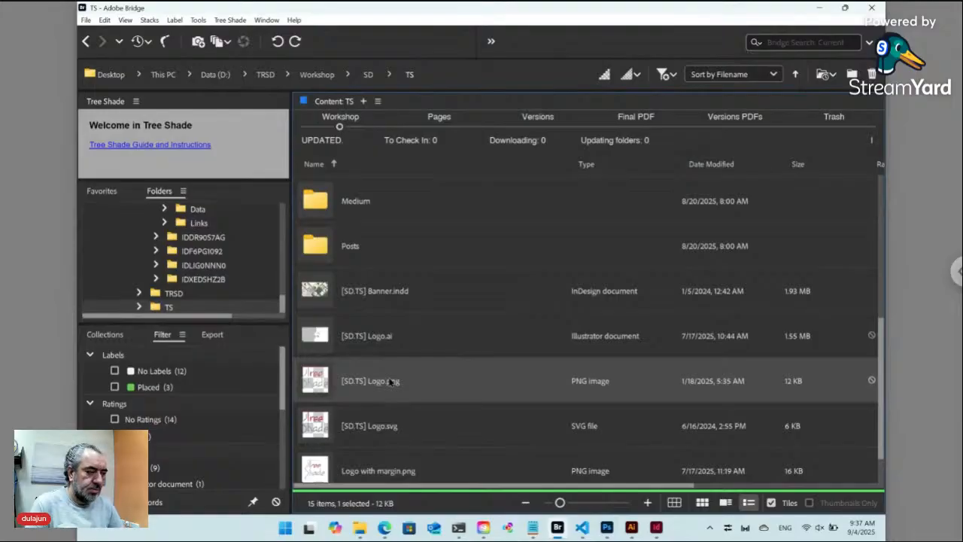
# Return to the Options folder and create a new subfolder named Data in it
pyautogui.click(85, 42)
pyautogui.click(85, 42)
pyautogui.click(85, 41)
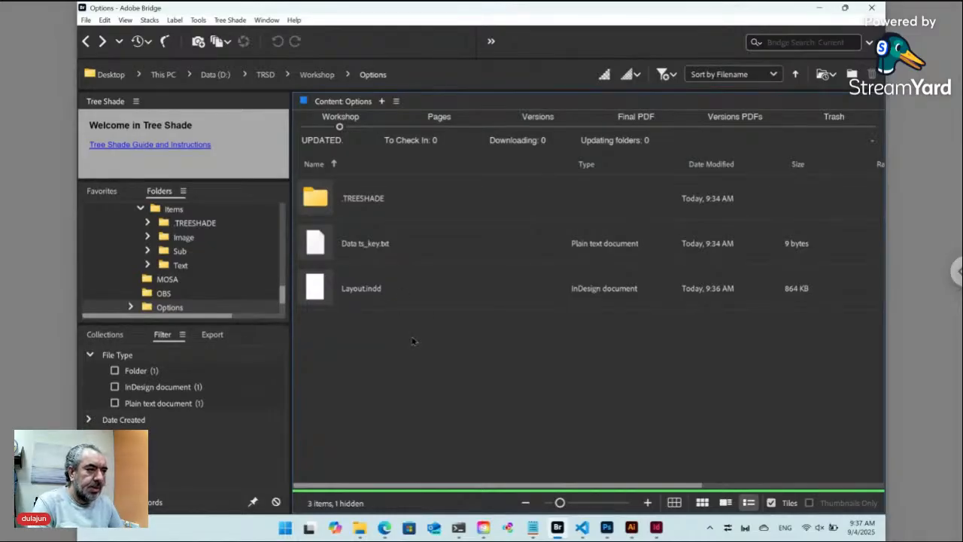
pyautogui.hotkey('ctrl', 'shift', 'n')
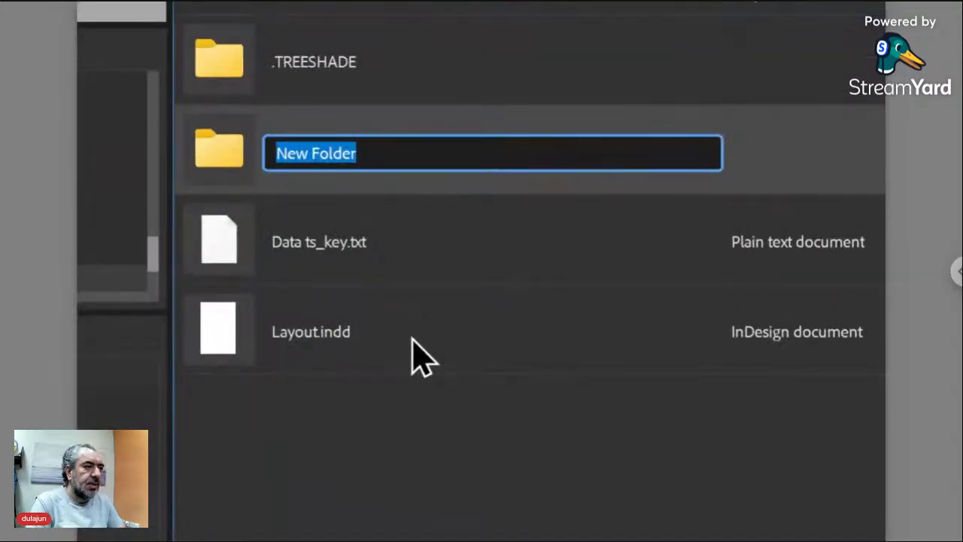
pyautogui.write('Data')
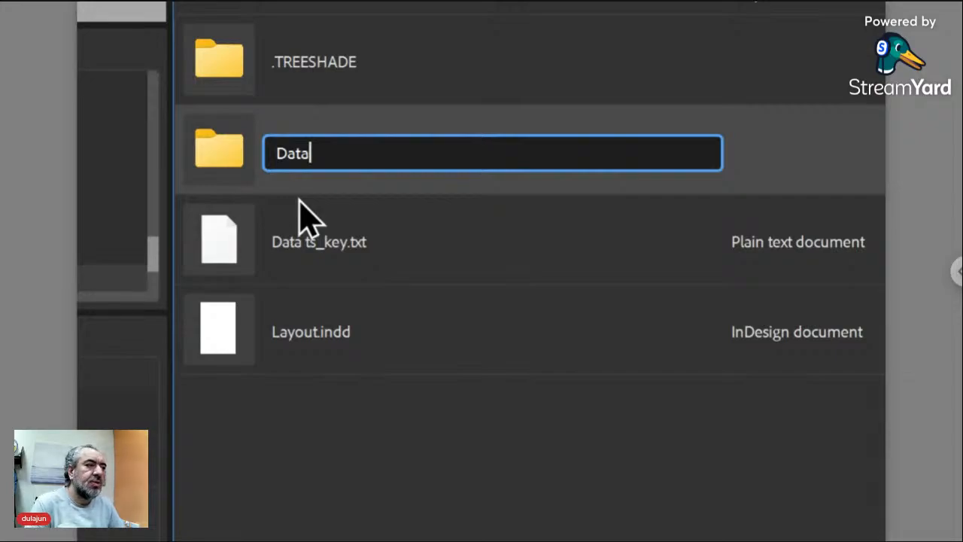
pyautogui.press('Return')
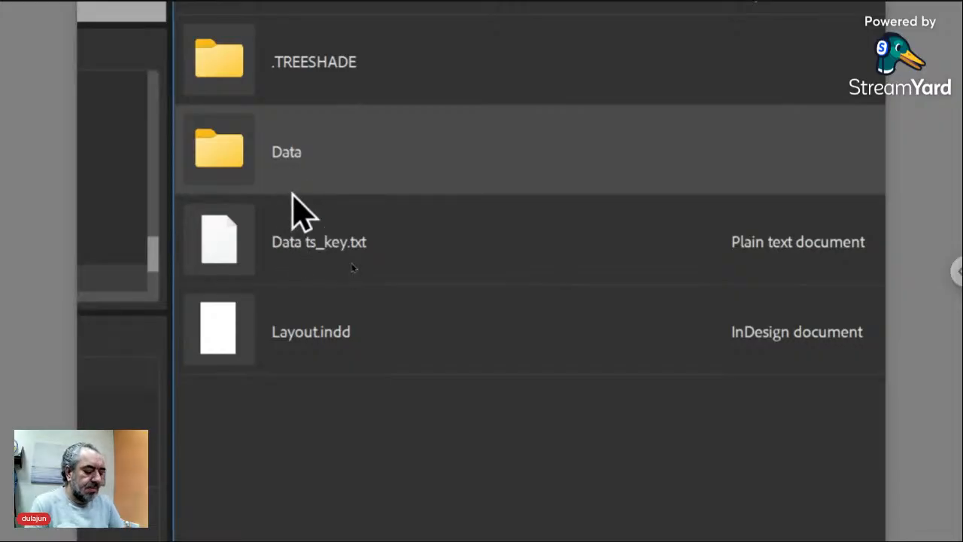
# Open the new Data folder and paste the copied logo PNG into it
pyautogui.doubleClick(242, 152)
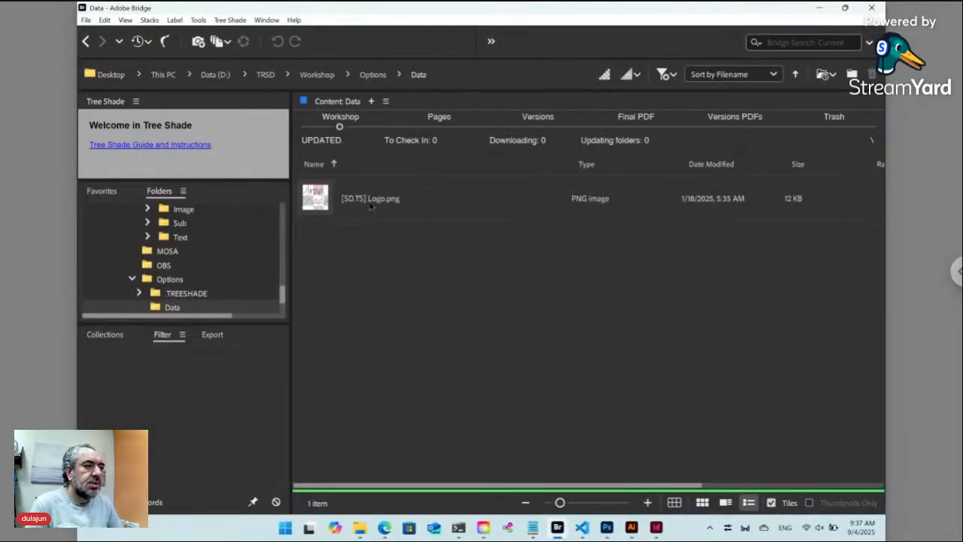
pyautogui.click(371, 205)
pyautogui.click(370, 204)
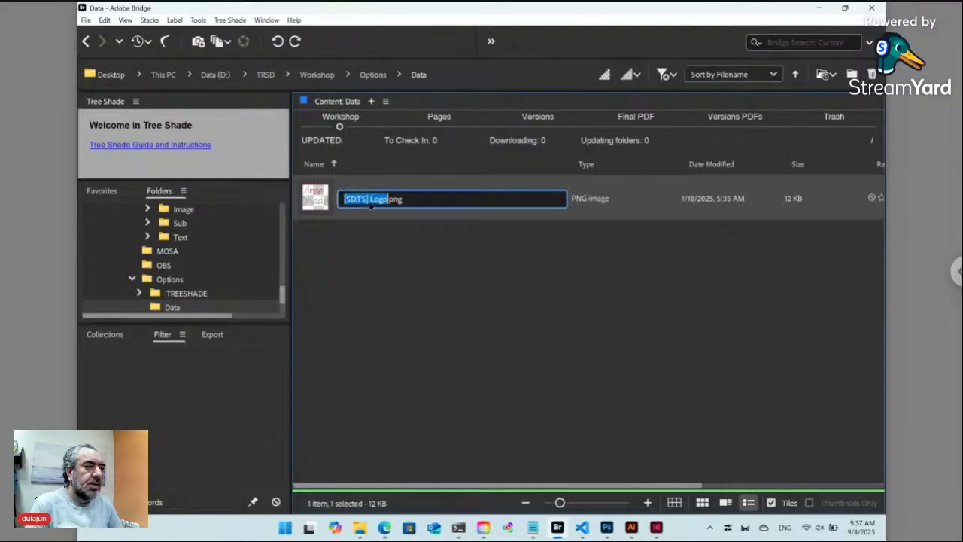
pyautogui.click(368, 263)
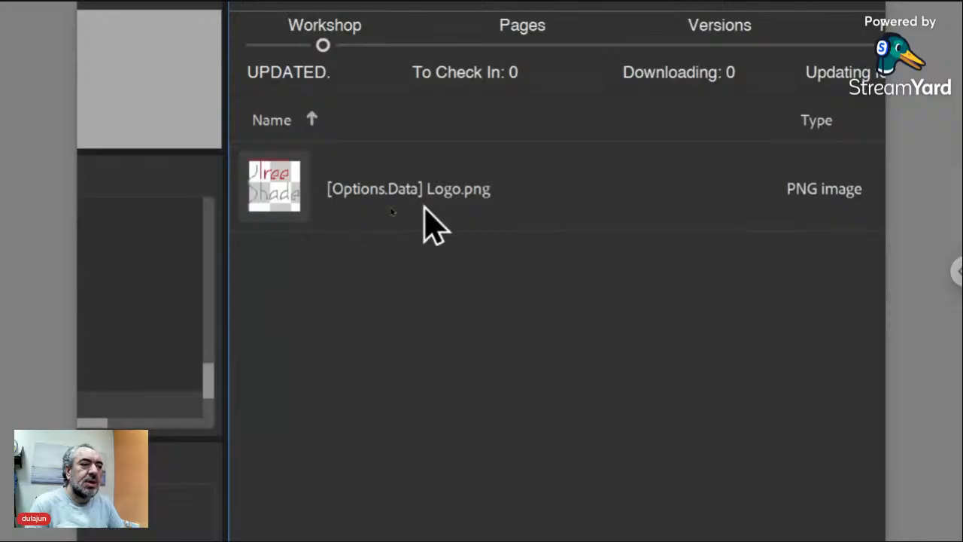
# Remove the bracketed prefix from the pasted logo's file name so it reads Logo.png
pyautogui.click(297, 202)
pyautogui.click(369, 194)
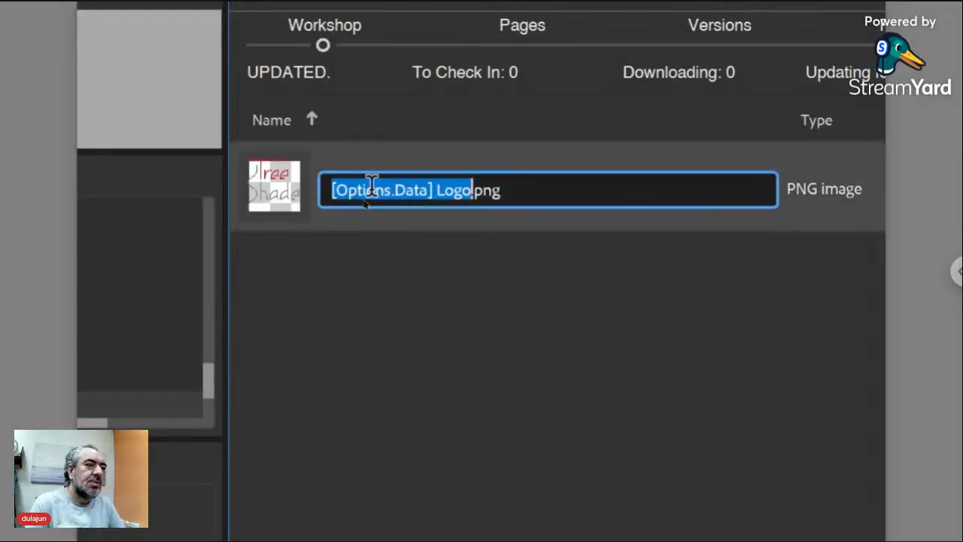
pyautogui.click(440, 190)
pyautogui.moveTo(440, 189); pyautogui.dragTo(310, 192)
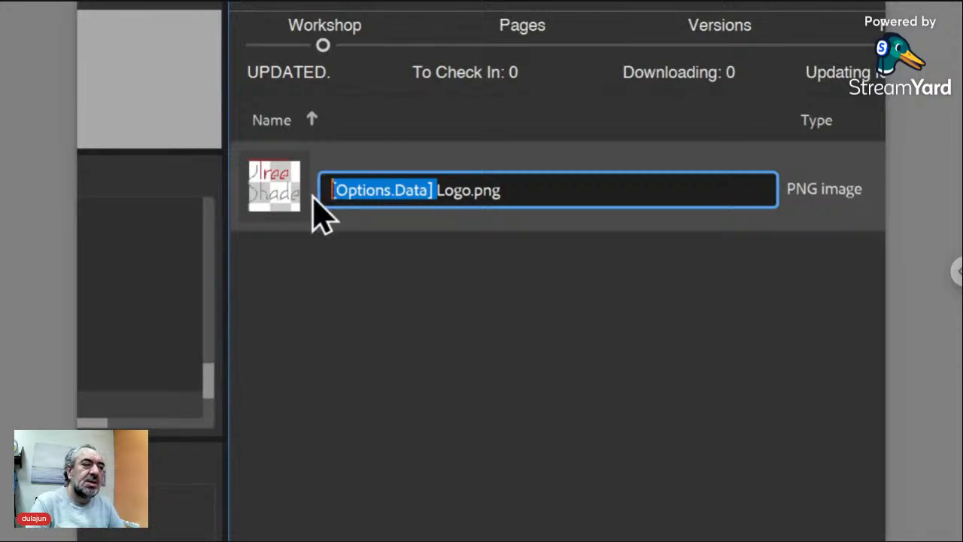
pyautogui.press('BackSpace')
pyautogui.press('Return')
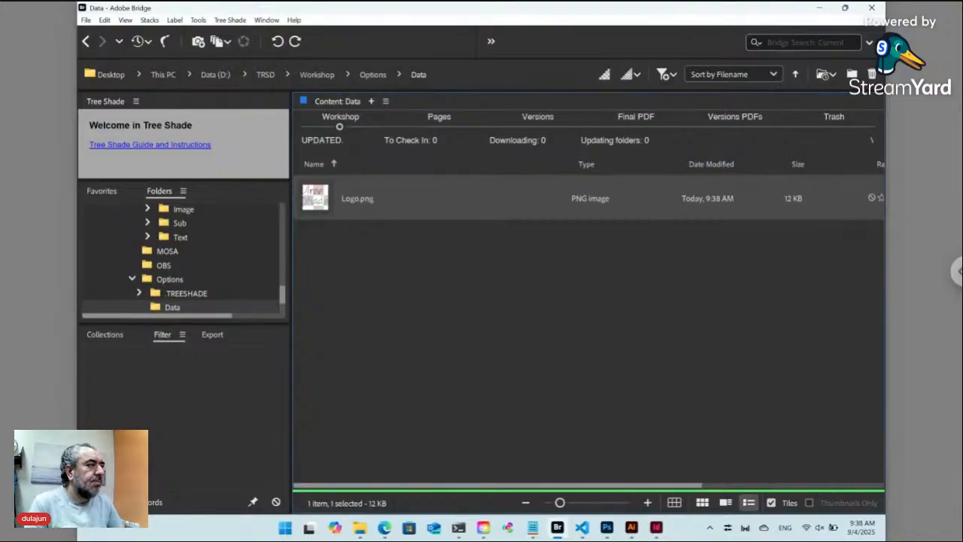
# Place Logo.png from Bridge into the InDesign layout at the upper-left margin corner, about 16.4 mm square
pyautogui.moveTo(318, 198); pyautogui.dragTo(368, 224)
pyautogui.hotkey('alt', 'Tab')
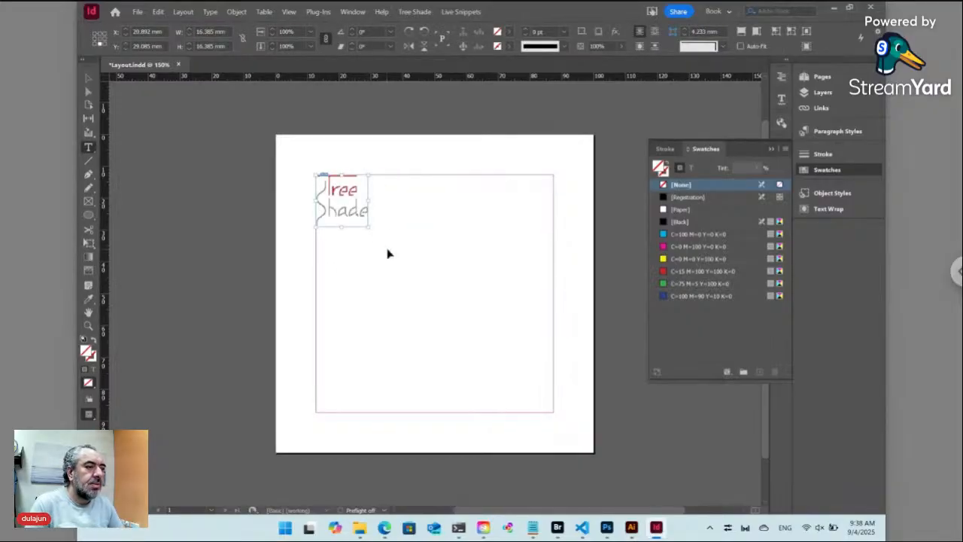
pyautogui.click(396, 247)
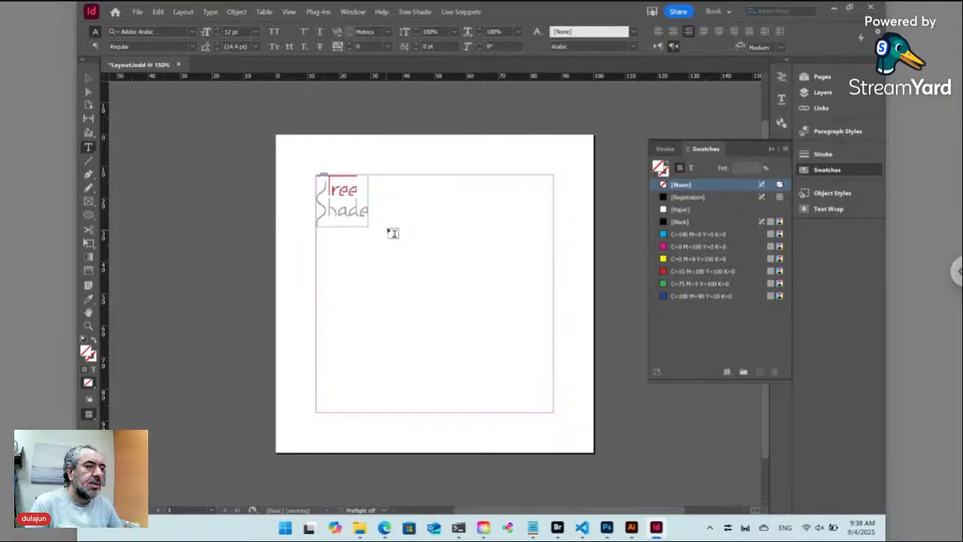
# Draw a large text frame beside the logo containing "Some content here. may be many lines." and a second paragraph "more and more."
pyautogui.moveTo(390, 207); pyautogui.dragTo(550, 379)
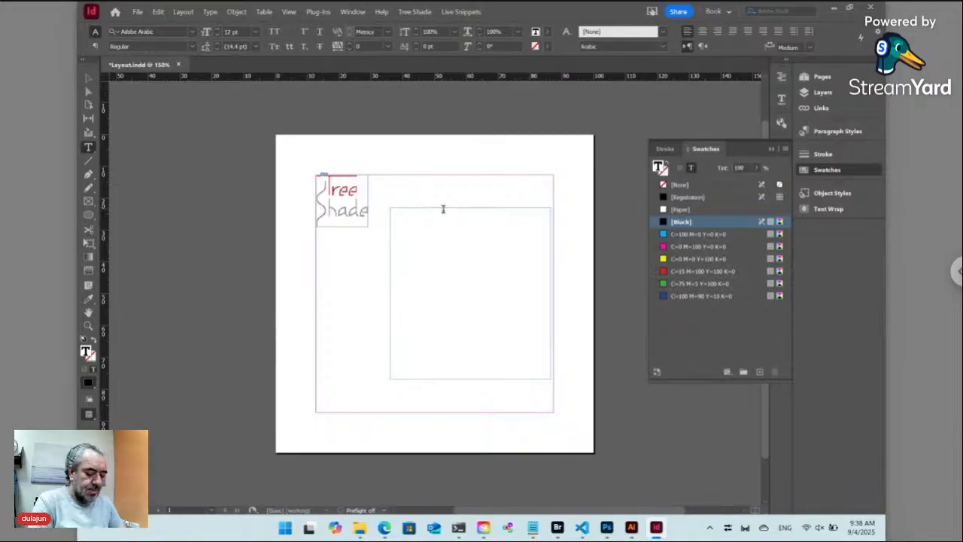
pyautogui.write('Some')
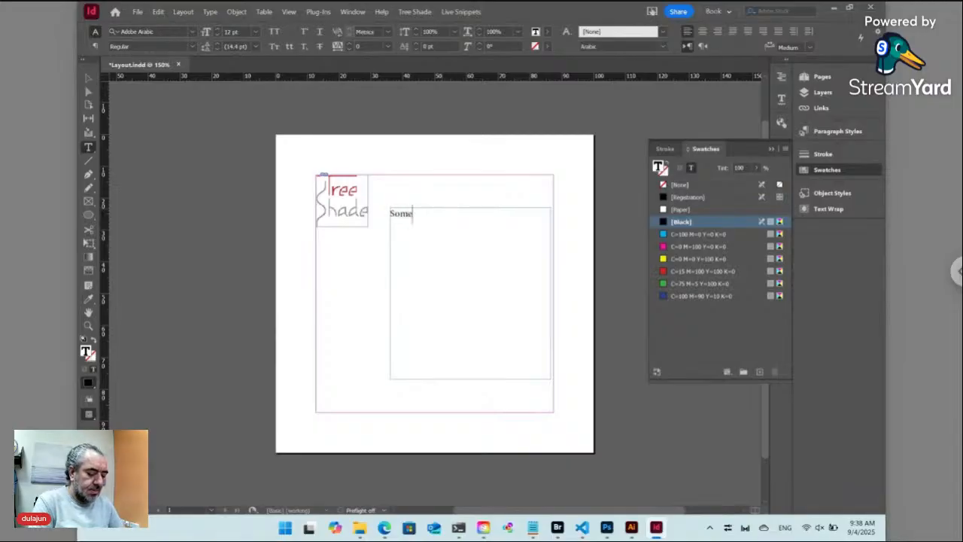
pyautogui.write(' content ')
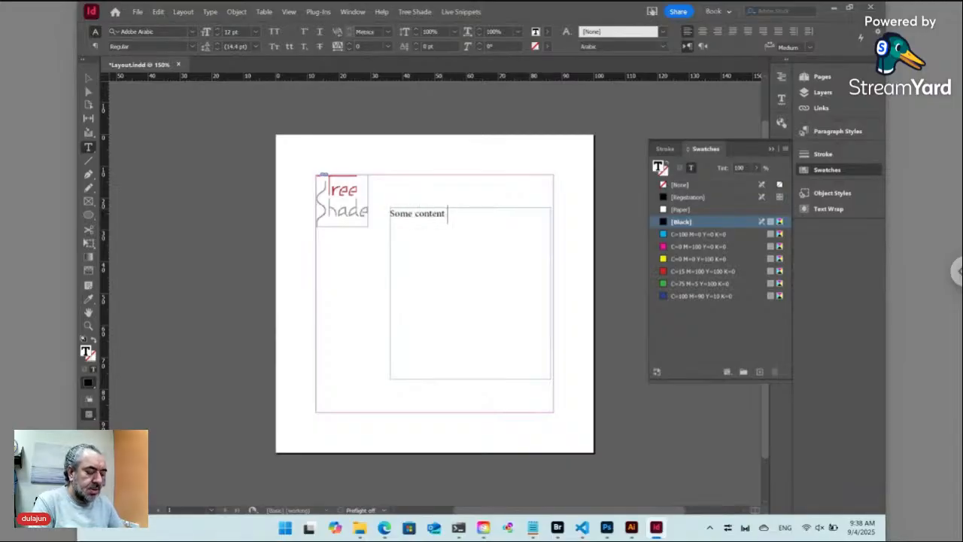
pyautogui.write('here')
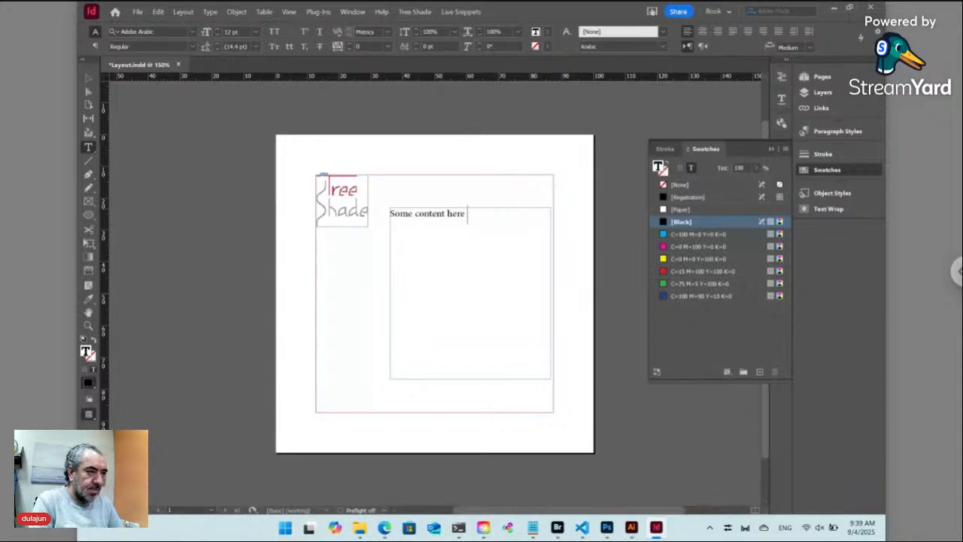
pyautogui.write('. ma')
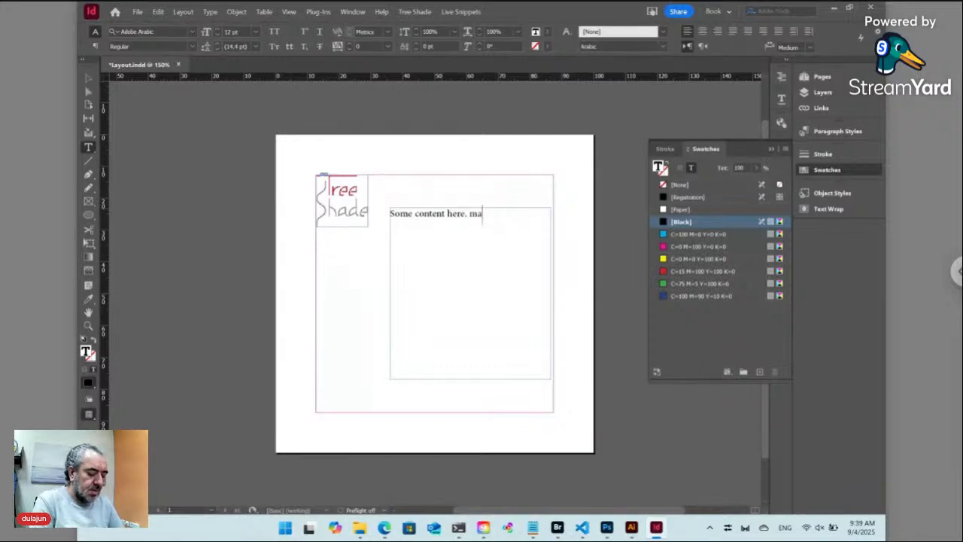
pyautogui.write('y be many lines')
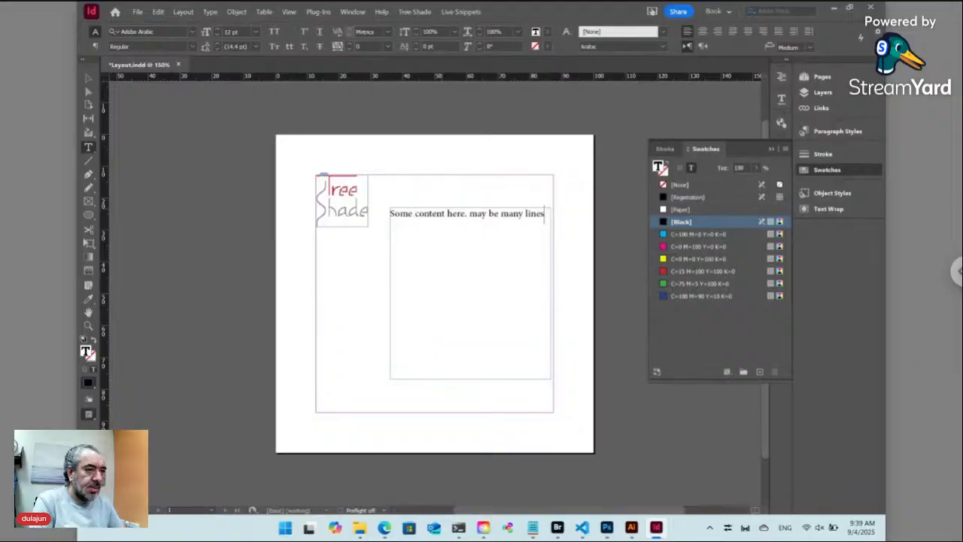
pyautogui.write('.')
pyautogui.press('Return')
pyautogui.write('more and more.')
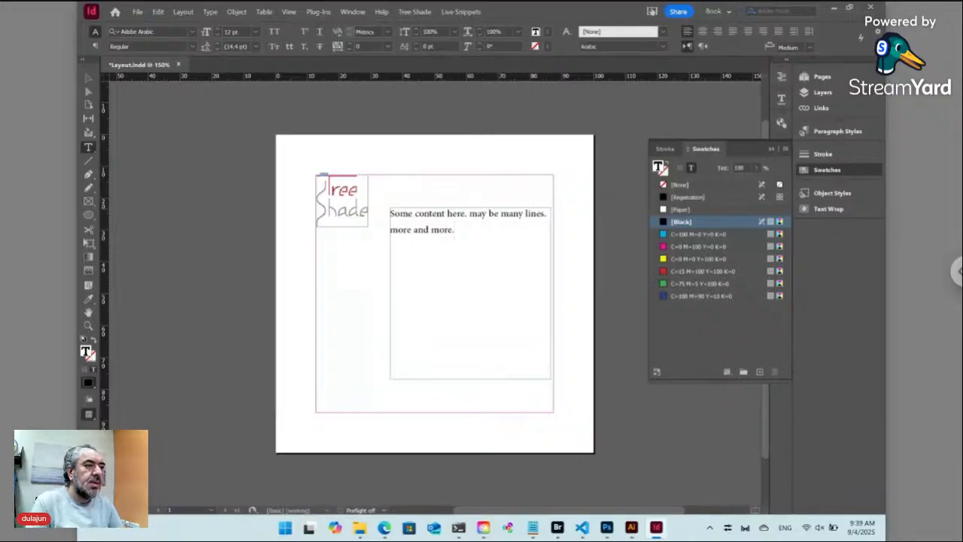
# Create a paragraph style named Body from all the frame's text and apply it to that text
pyautogui.hotkey('ctrl', 'a')
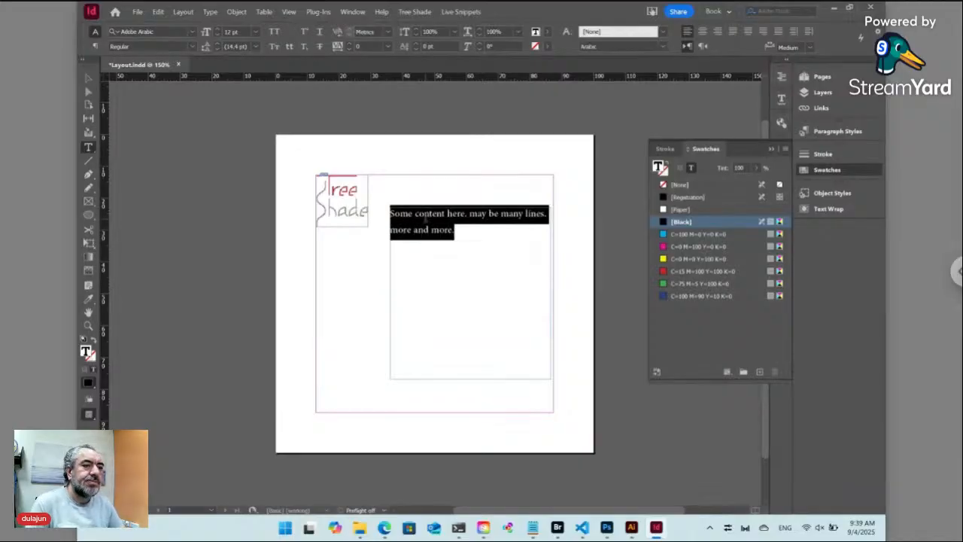
pyautogui.click(827, 131)
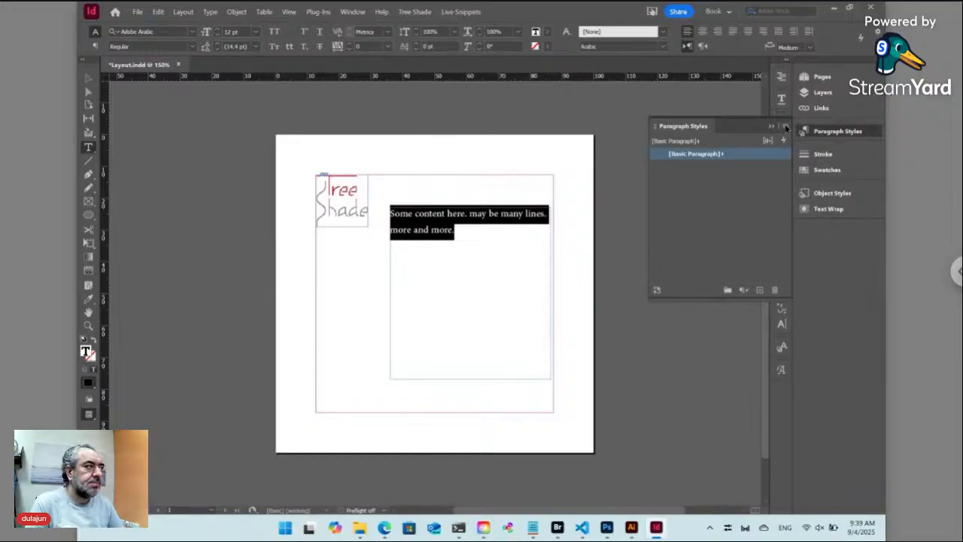
pyautogui.click(786, 128)
pyautogui.click(615, 133)
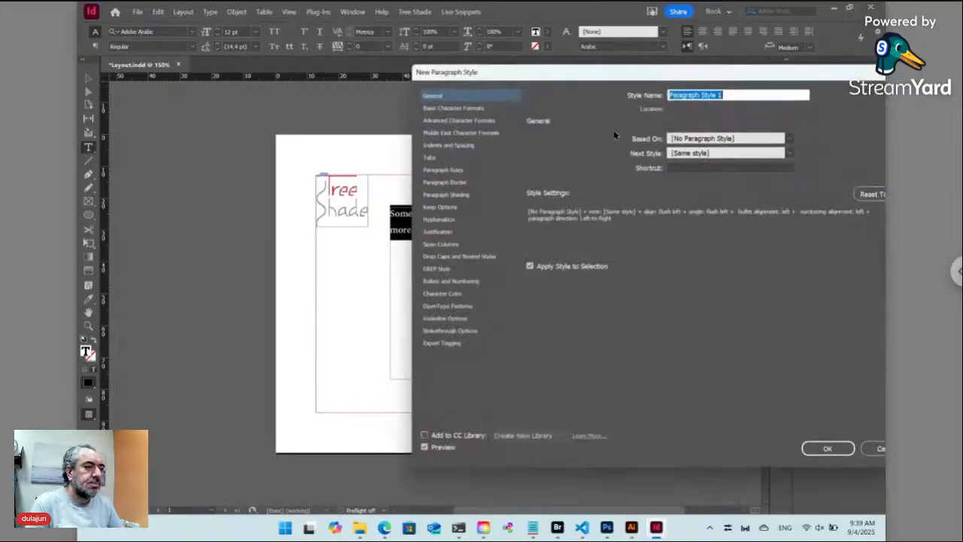
pyautogui.write('Body')
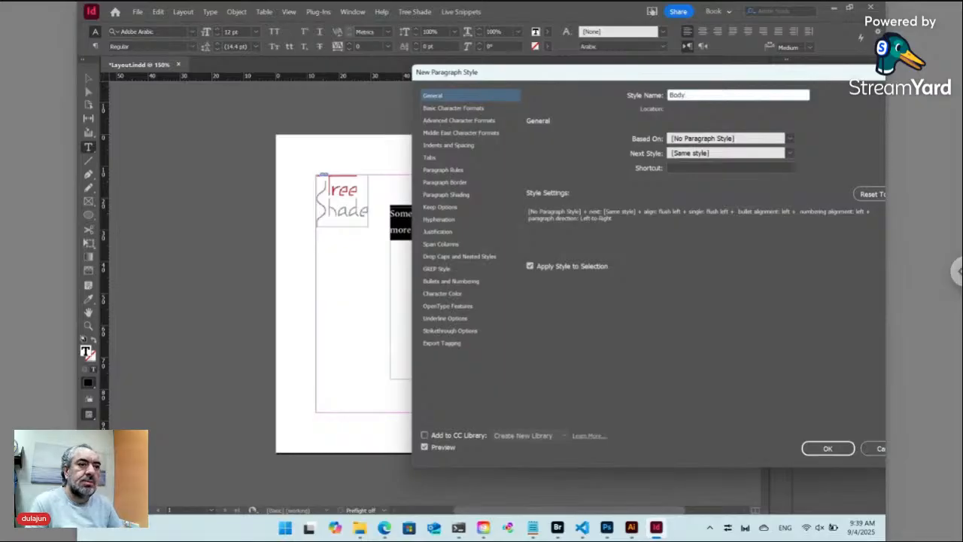
pyautogui.click(827, 449)
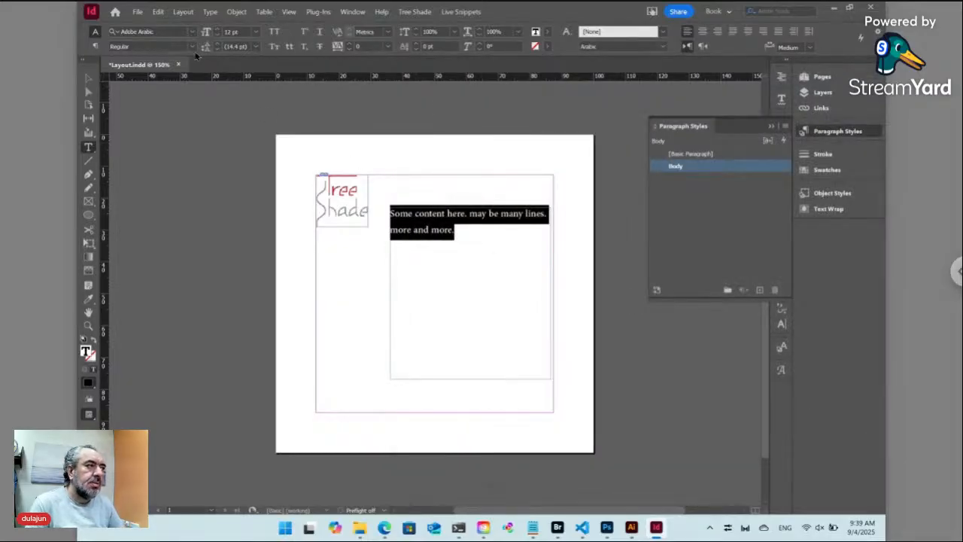
# Set all the frame's text to Myriad Arabic Bold at 24 pt and redefine the Body paragraph style to match
pyautogui.click(174, 31)
pyautogui.write('Myria')
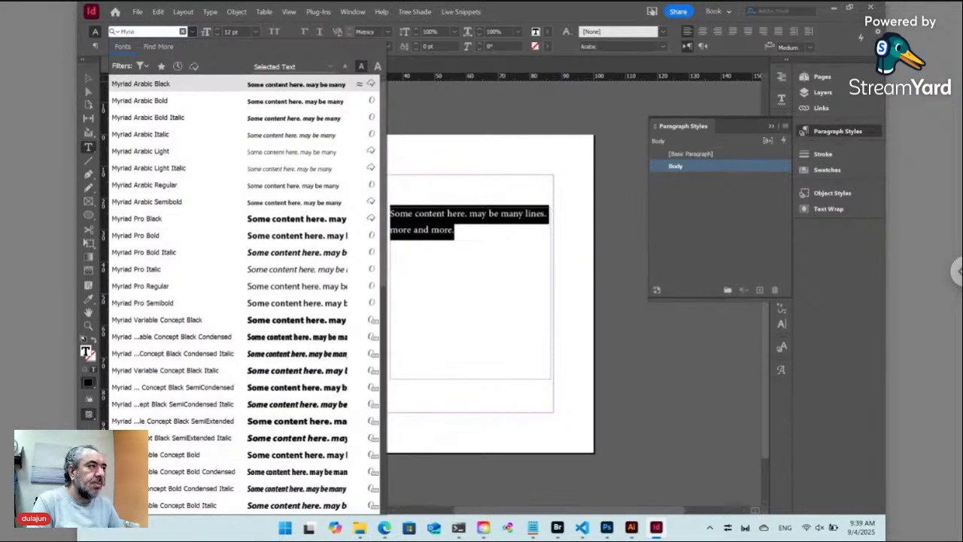
pyautogui.press('Down')
pyautogui.press('Return')
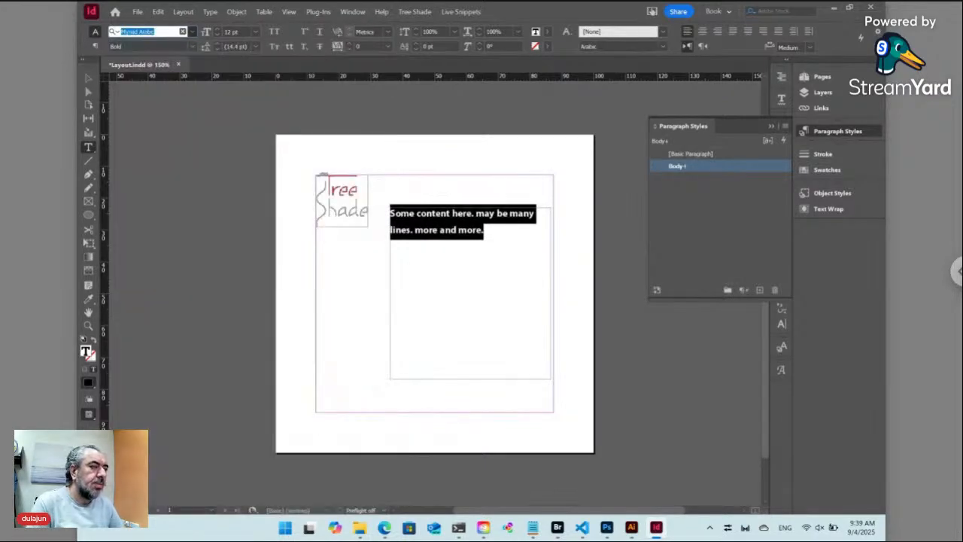
pyautogui.click(257, 31)
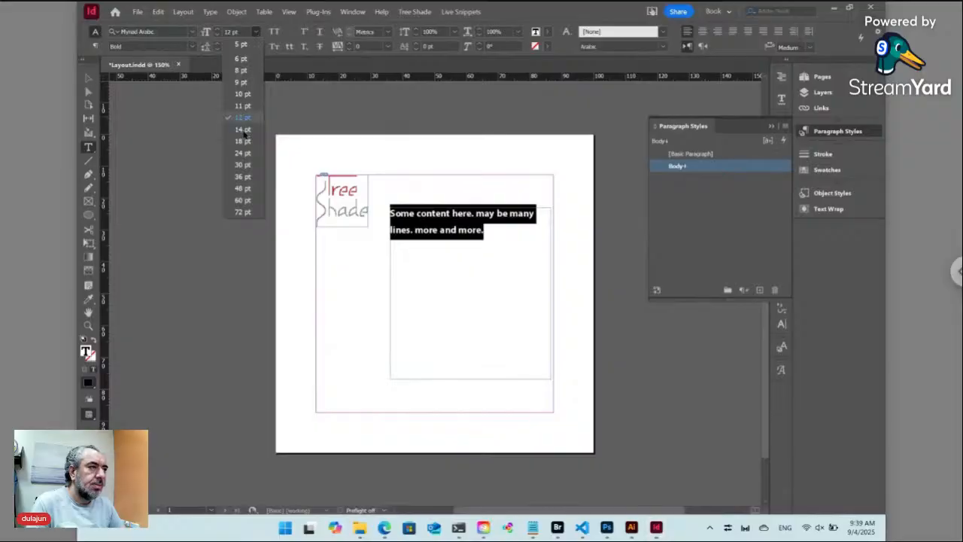
pyautogui.click(242, 152)
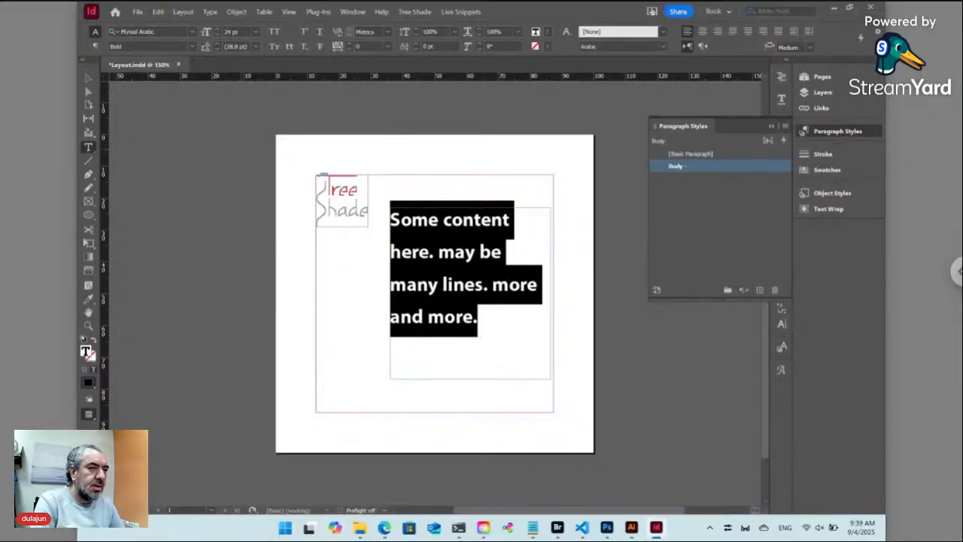
pyautogui.click(435, 250)
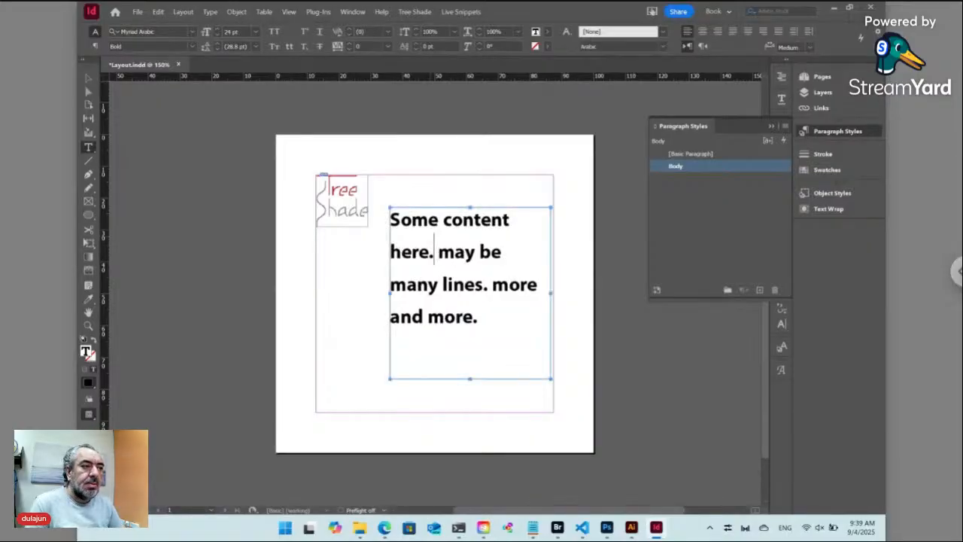
pyautogui.hotkey('ctrl', 'a')
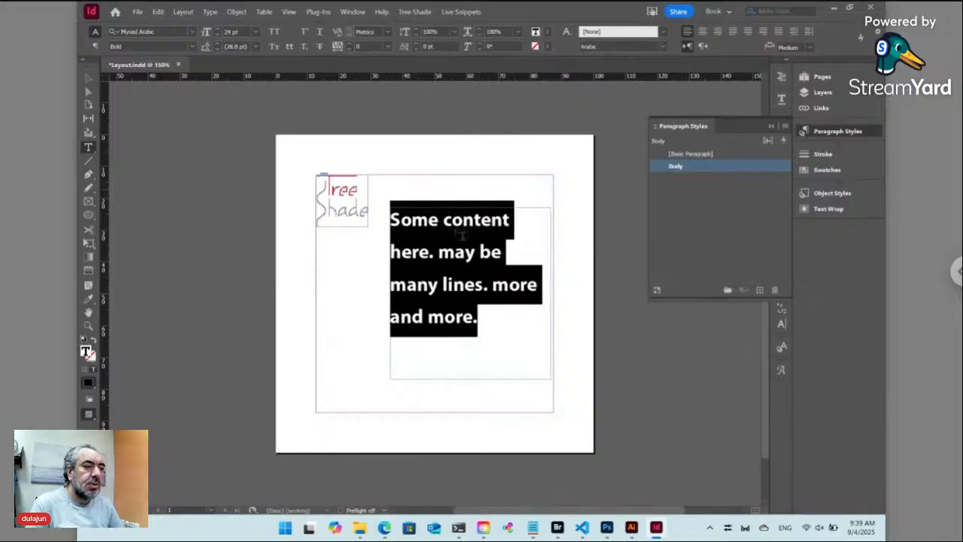
# Create a new live snippet from the body text frame with the snippet phrase Data/Content
pyautogui.click(439, 250)
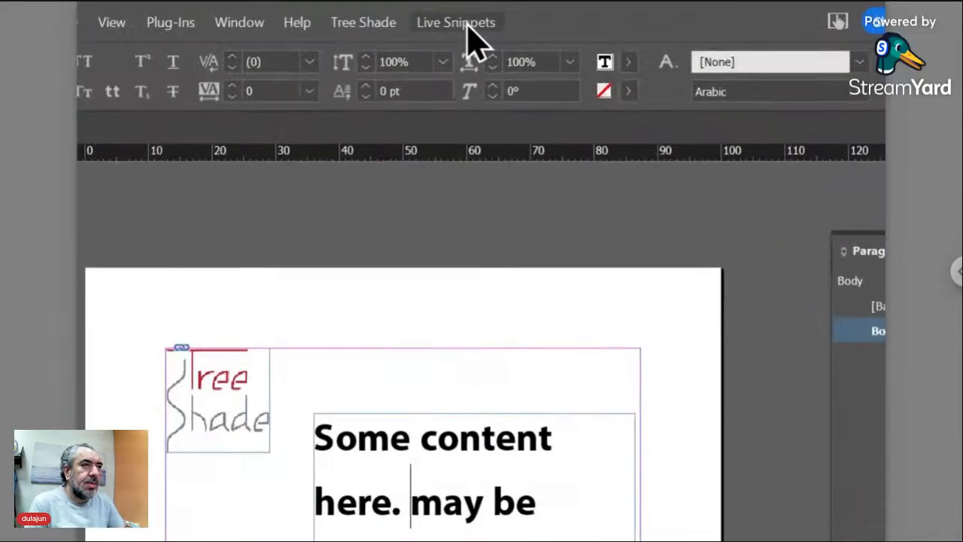
pyautogui.click(466, 14)
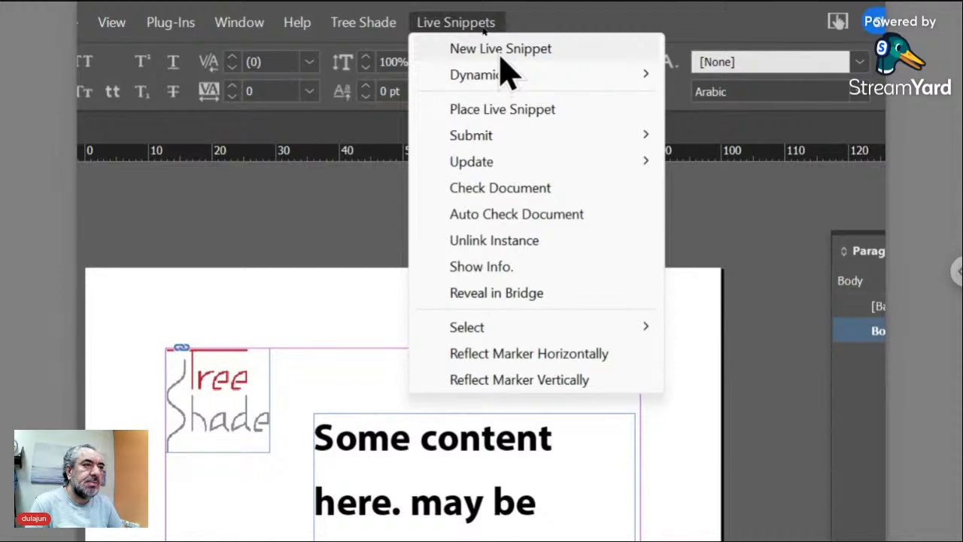
pyautogui.click(501, 54)
pyautogui.moveTo(469, 344); pyautogui.dragTo(479, 158)
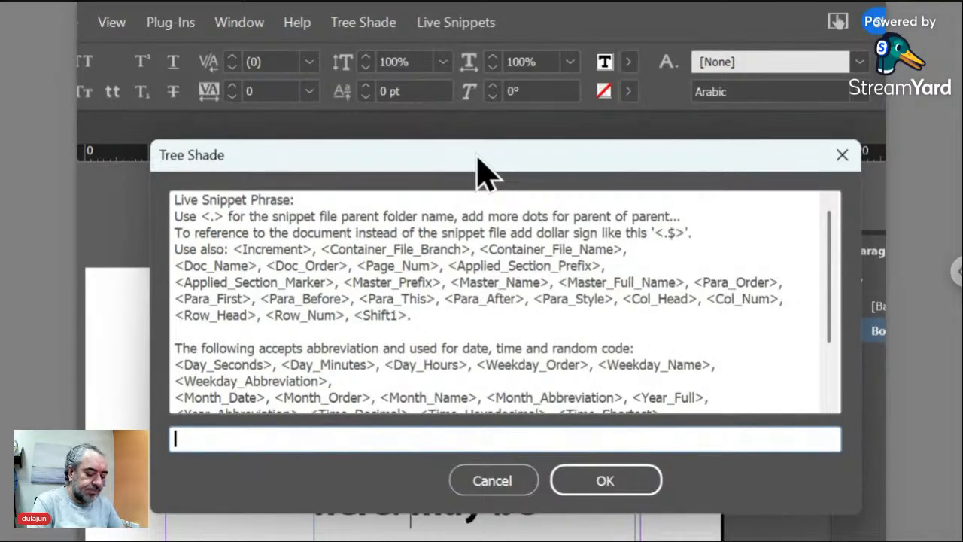
pyautogui.write('Data')
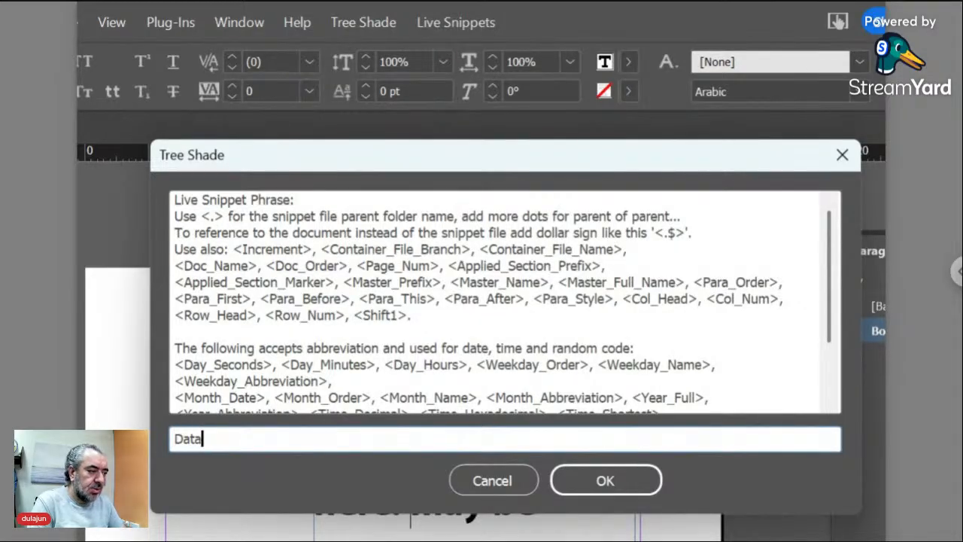
pyautogui.write('/')
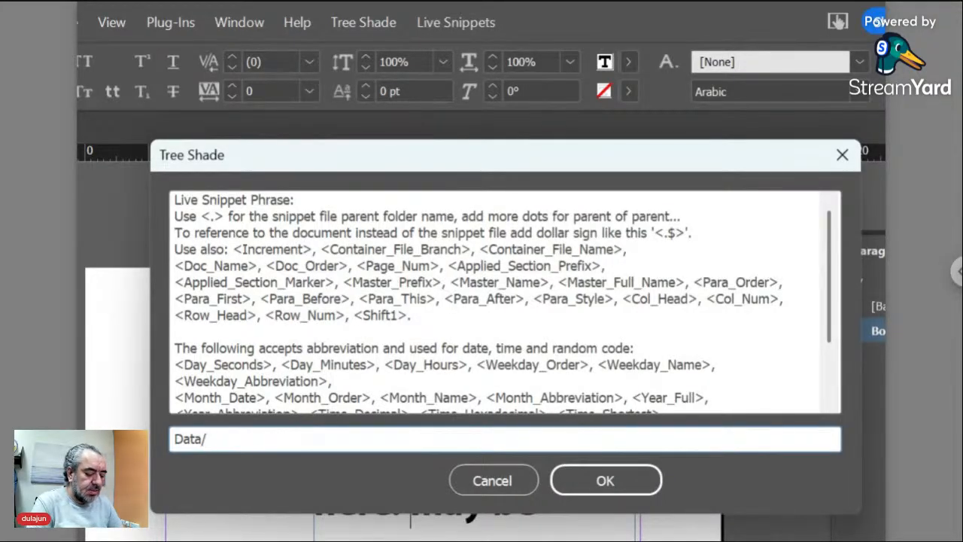
pyautogui.write('B')
pyautogui.press('BackSpace')
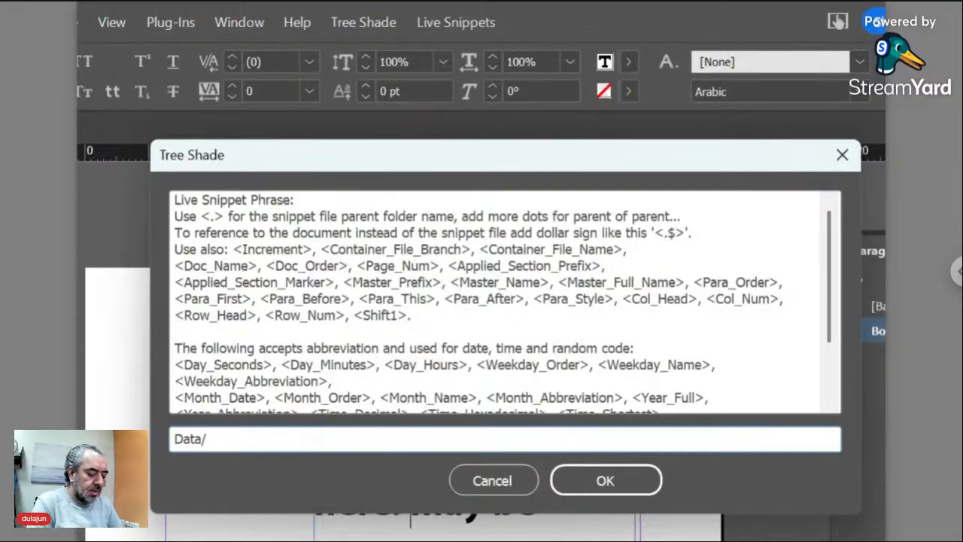
pyautogui.write('Content')
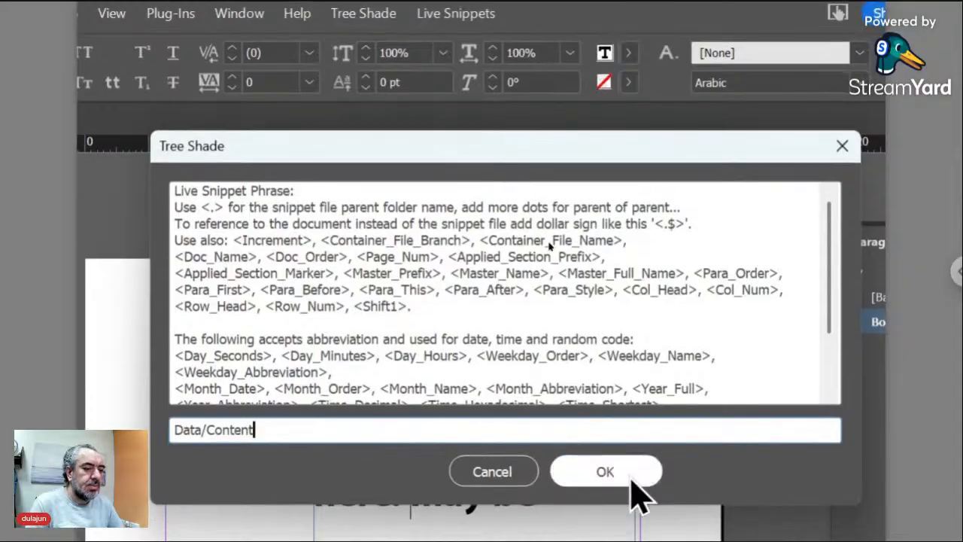
pyautogui.click(639, 490)
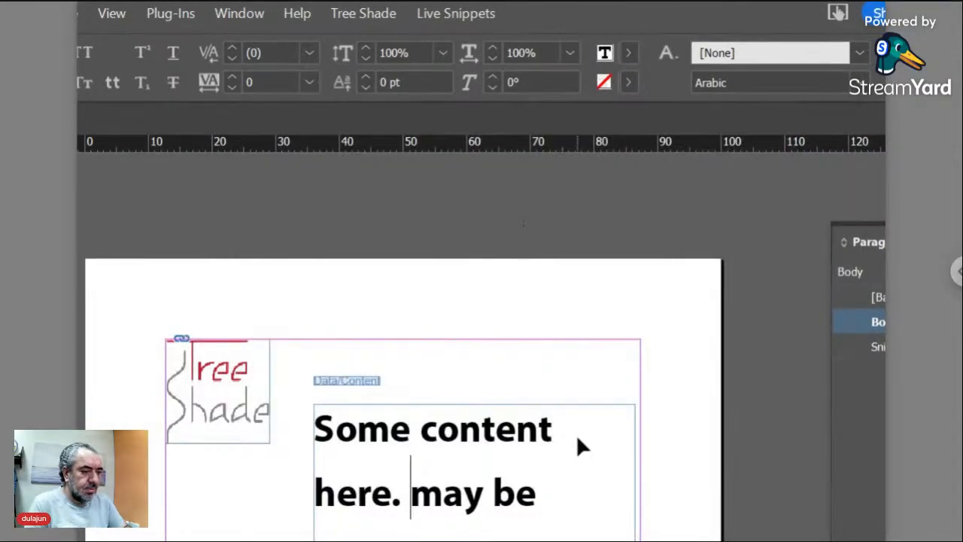
# Show hidden characters and examine the Data/Content snippet markers, comparing the page in preview and normal screen modes
pyautogui.hotkey('ctrl', 'alt', 'i')
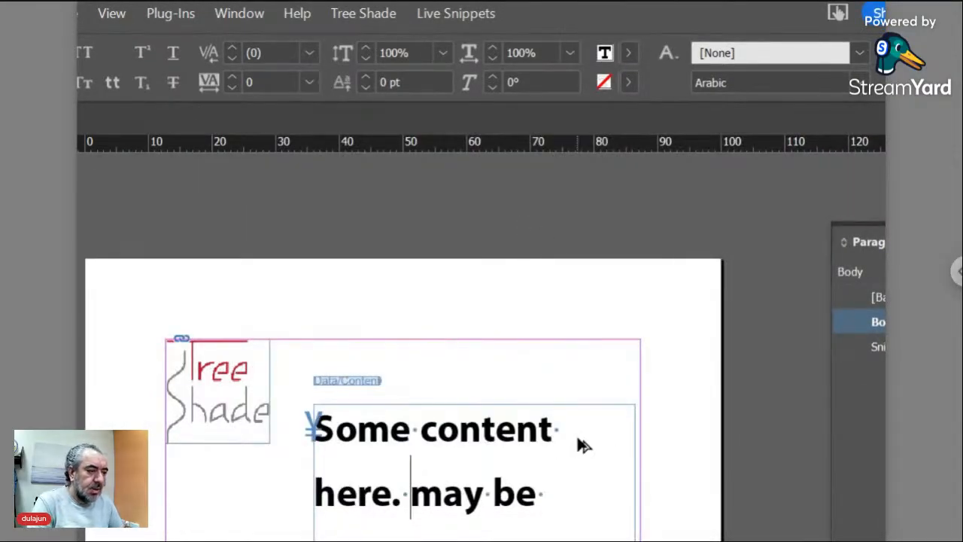
pyautogui.click(329, 380)
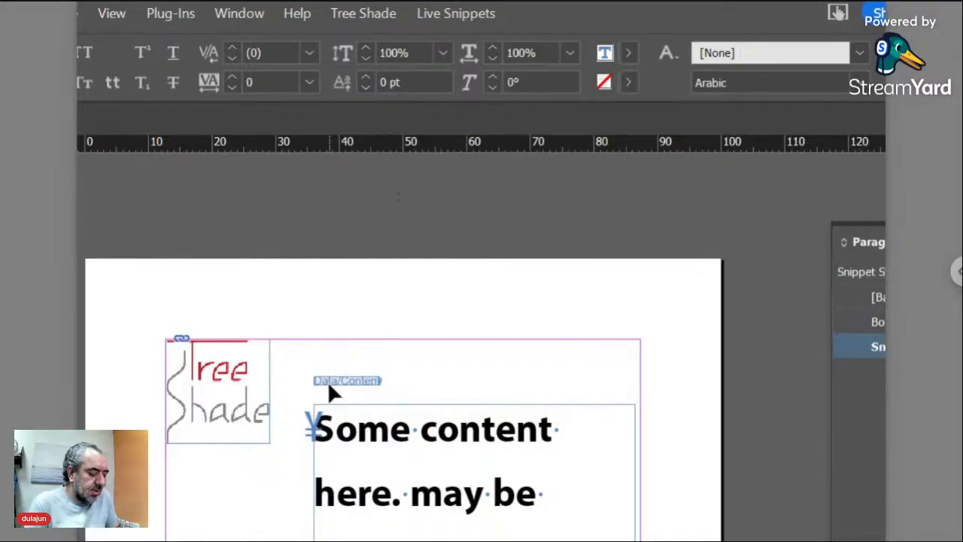
pyautogui.keyDown('ctrl'); pyautogui.click(329, 382); pyautogui.keyUp('ctrl')
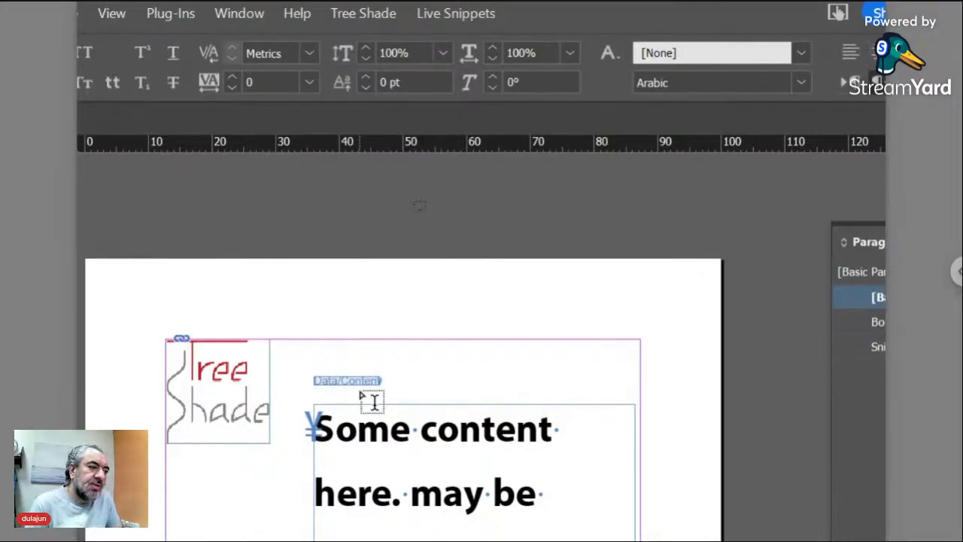
pyautogui.press('w')
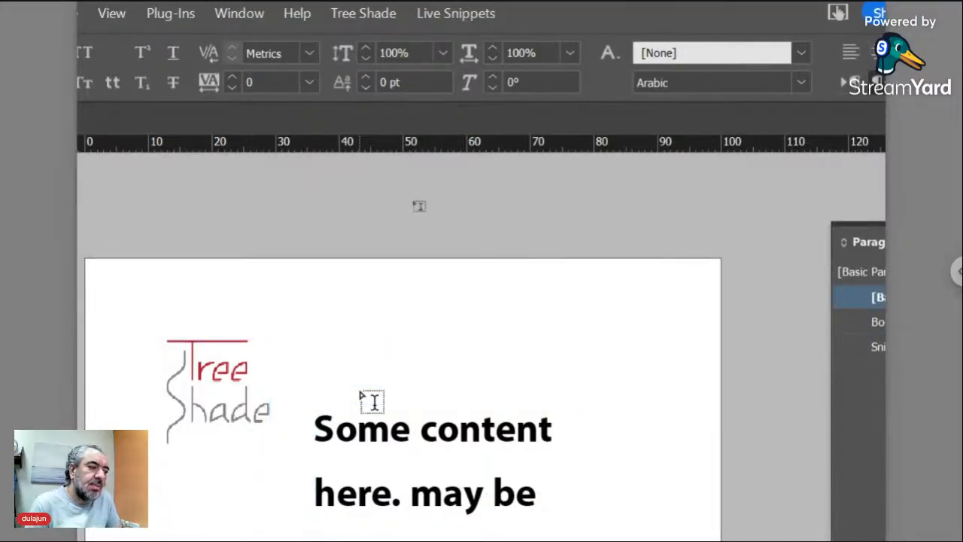
pyautogui.press('w')
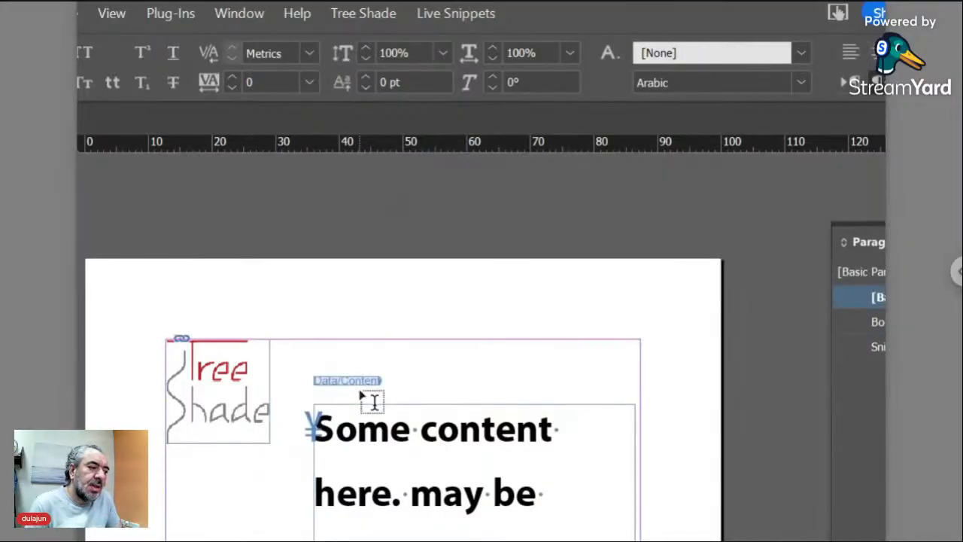
pyautogui.click(331, 427)
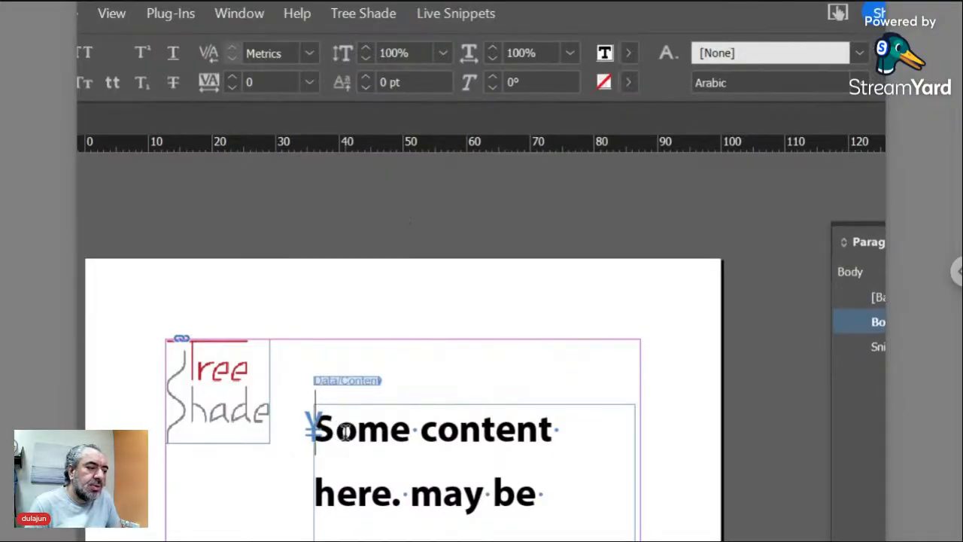
pyautogui.click(361, 435)
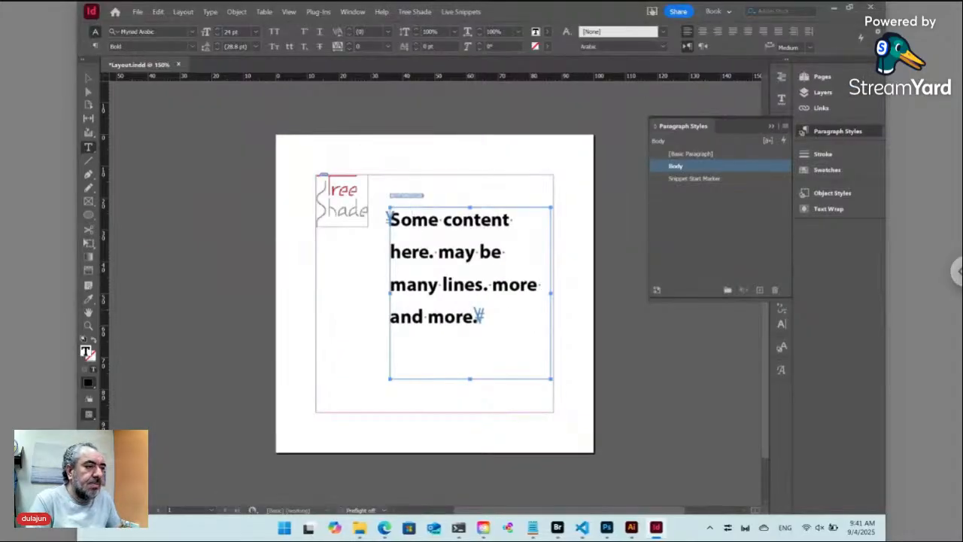
# Select the Data/Content marker frame above the text and reveal its snippet file in Bridge
pyautogui.hotkey('ctrl', 'shift', 'a')
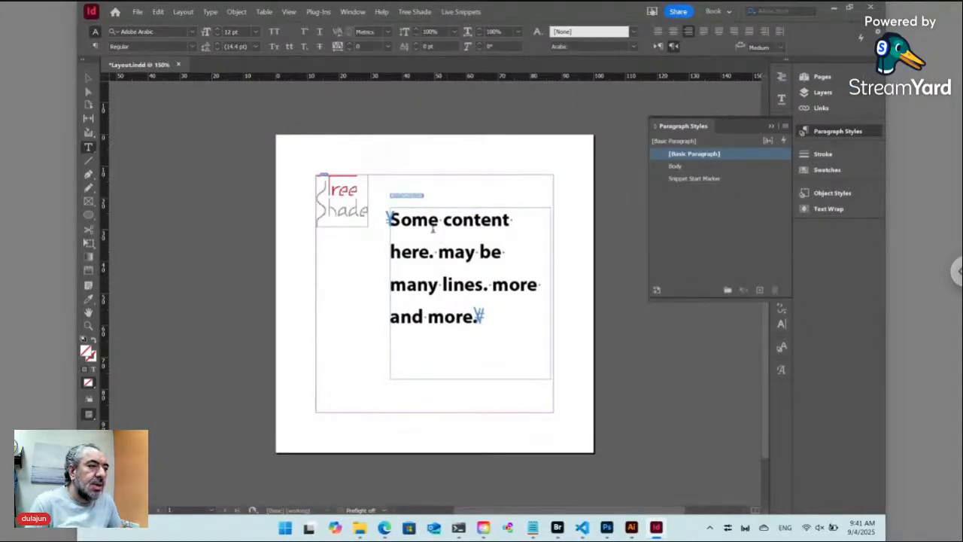
pyautogui.click(433, 228)
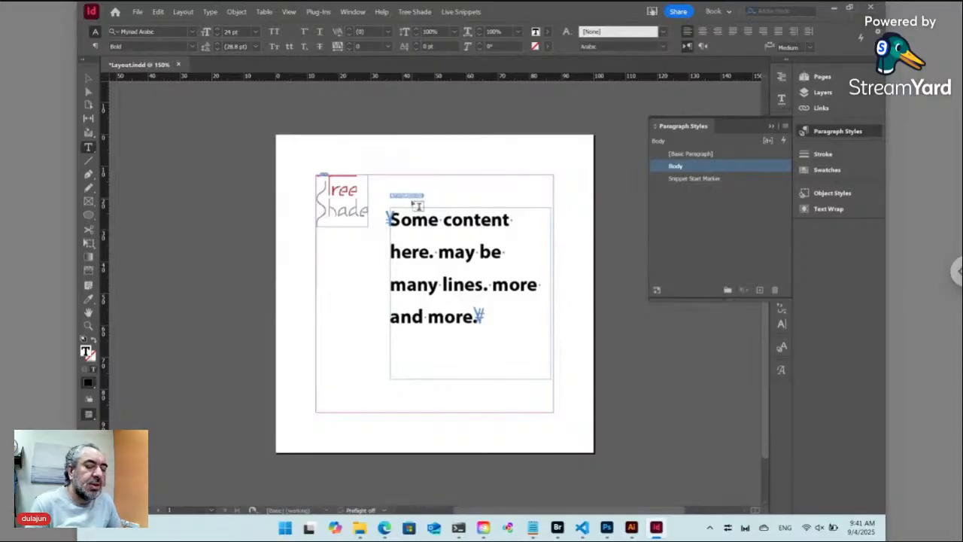
pyautogui.click(88, 77)
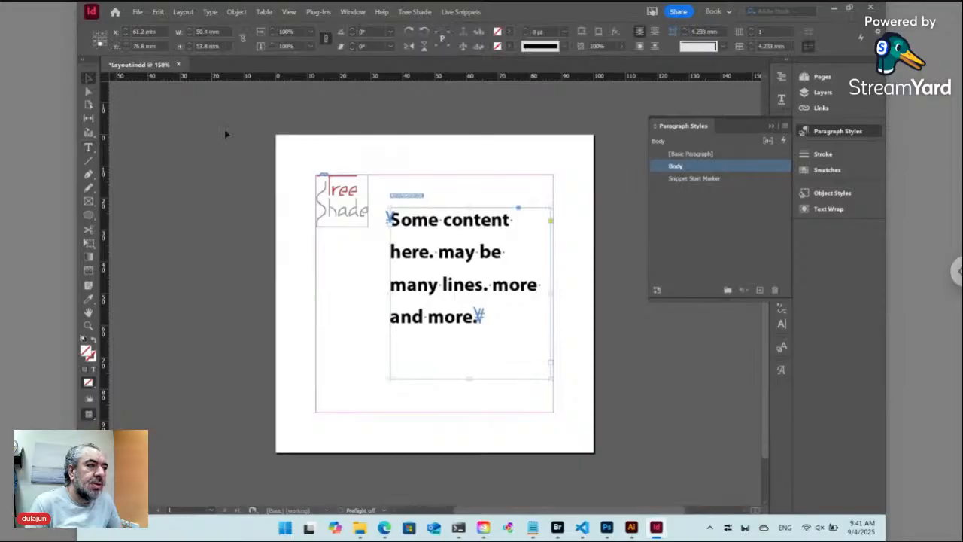
pyautogui.click(401, 196)
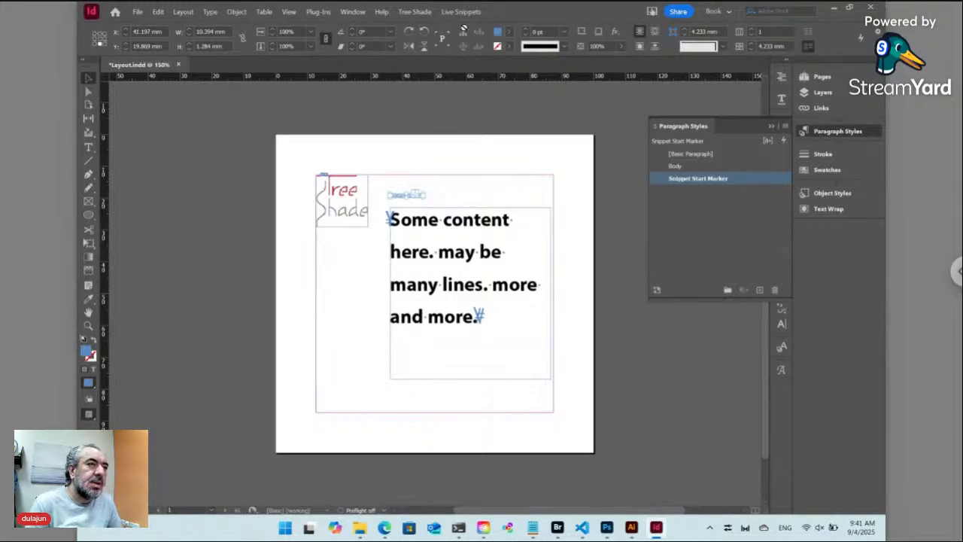
pyautogui.click(461, 11)
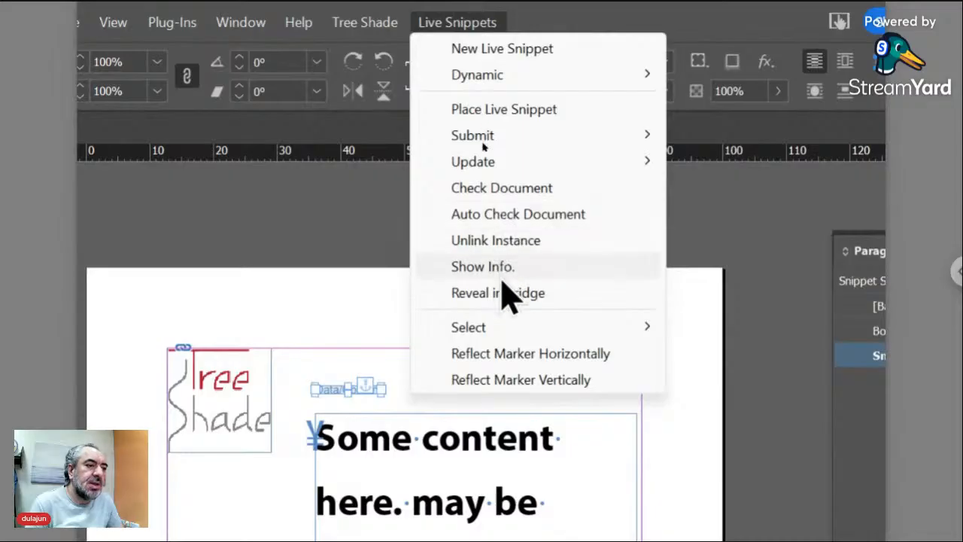
pyautogui.click(502, 296)
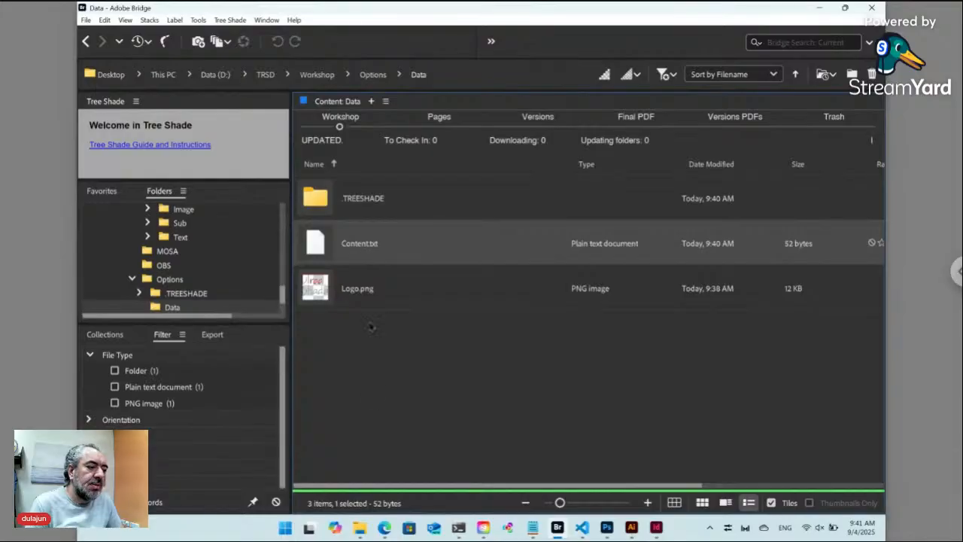
# Switch to the Options form in Edge, reload it and review its Content text field and Logo image field
pyautogui.click(386, 528)
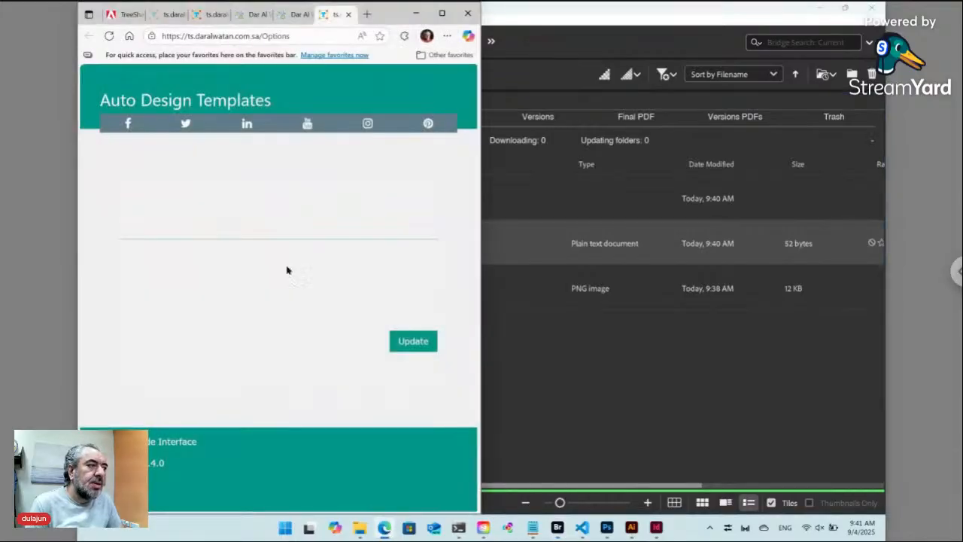
pyautogui.click(110, 36)
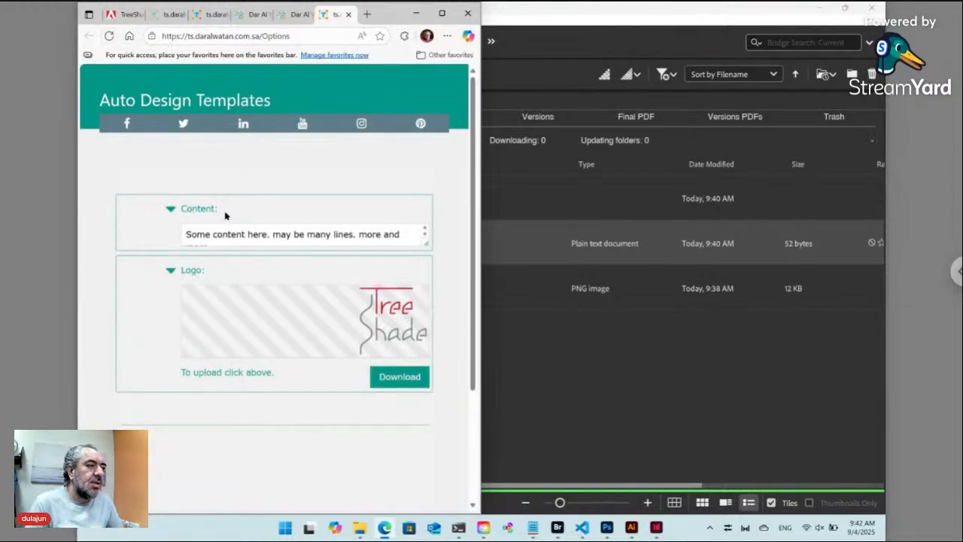
pyautogui.click(233, 233)
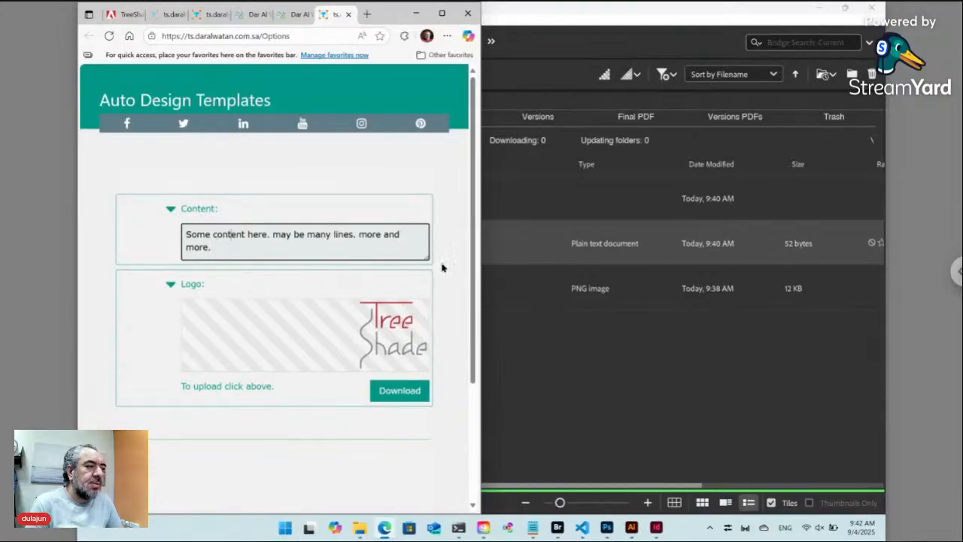
pyautogui.scroll(-1, 446, 265)
pyautogui.scroll(-3, 447, 265)
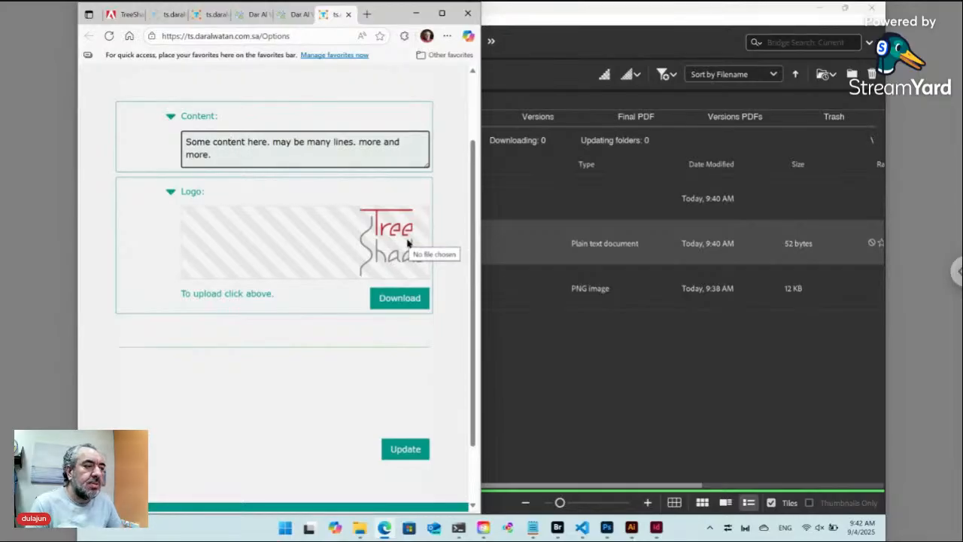
pyautogui.click(447, 185)
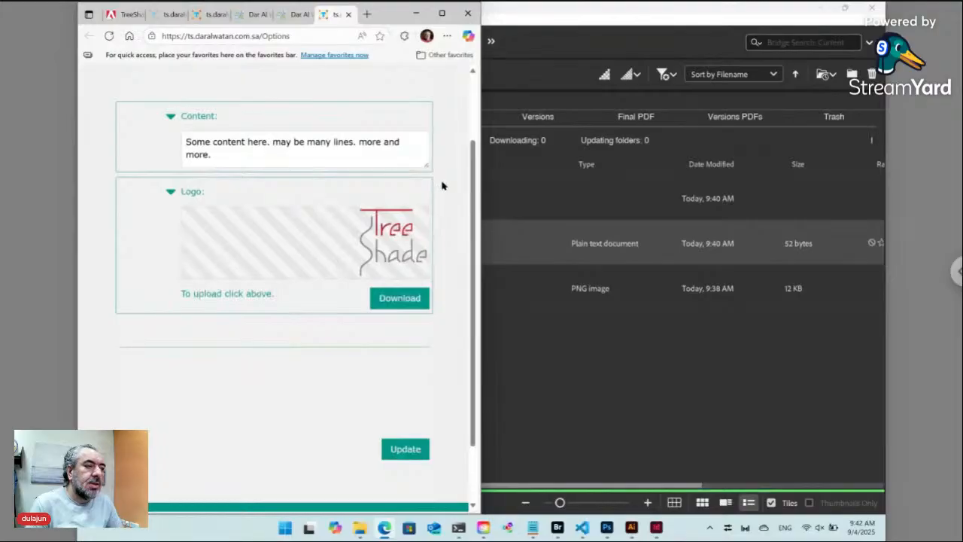
pyautogui.moveTo(657, 528)
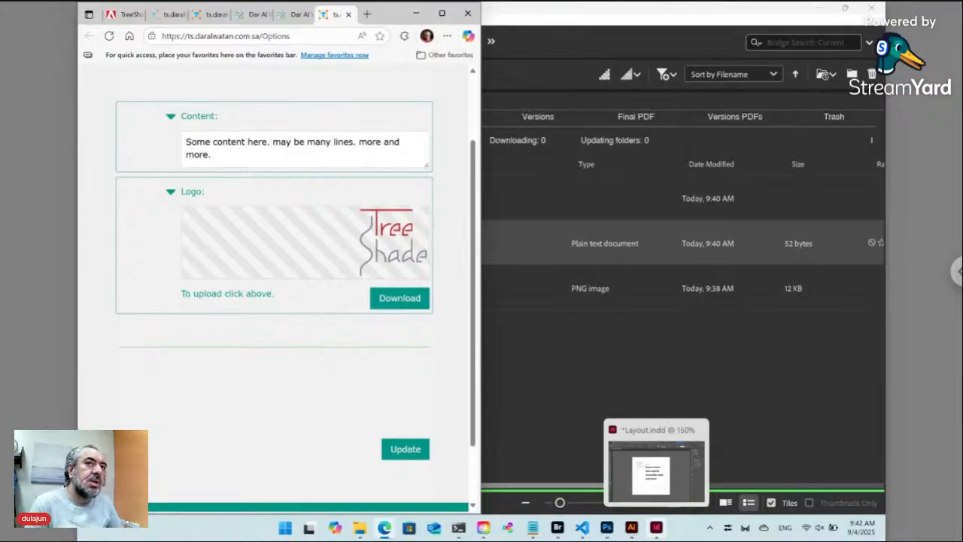
pyautogui.click(549, 406)
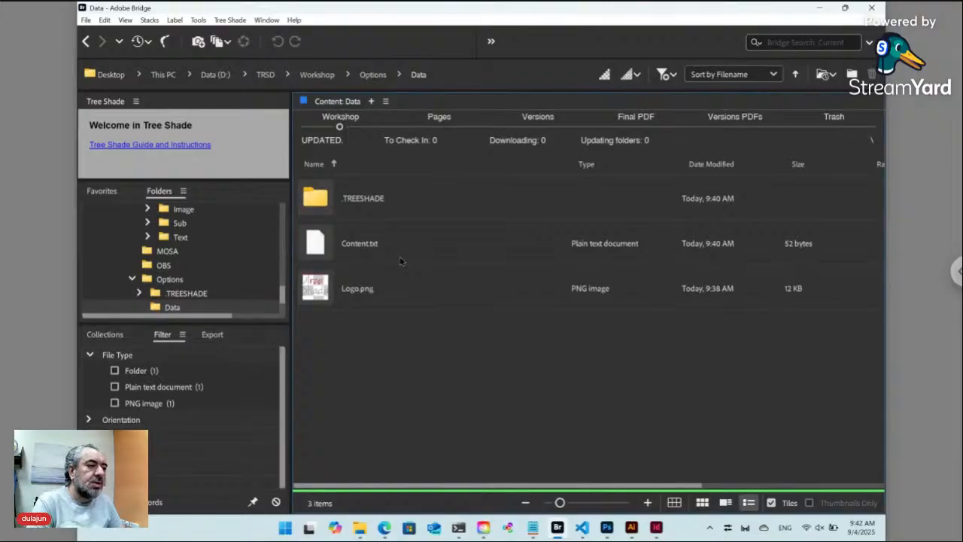
pyautogui.hotkey('ctrl', 'shift', 'n')
pyautogui.write('Bac')
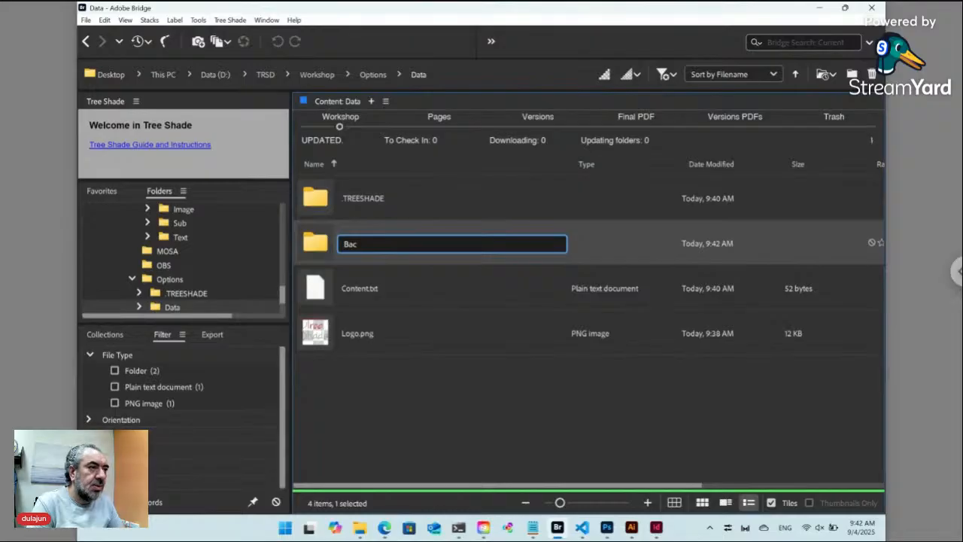
pyautogui.press('Escape')
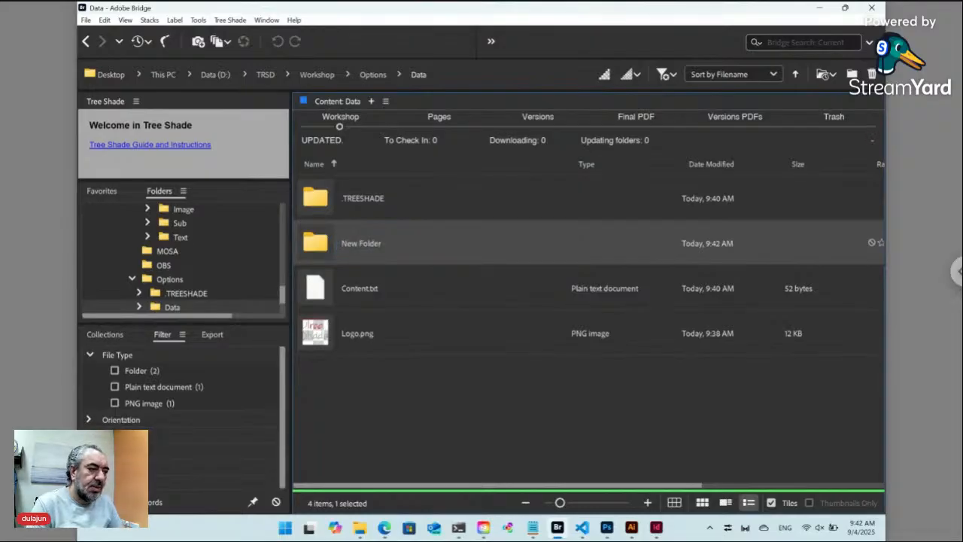
pyautogui.press('Delete')
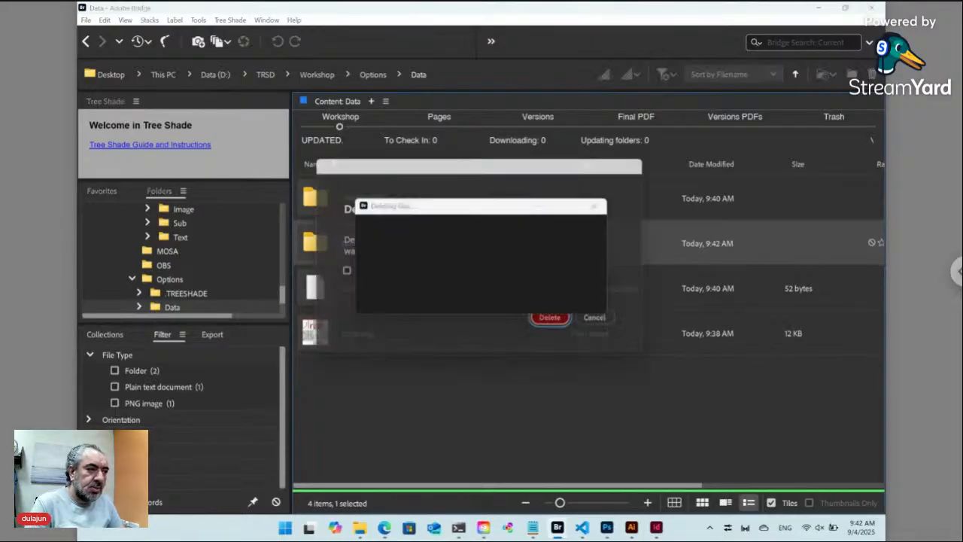
pyautogui.click(555, 322)
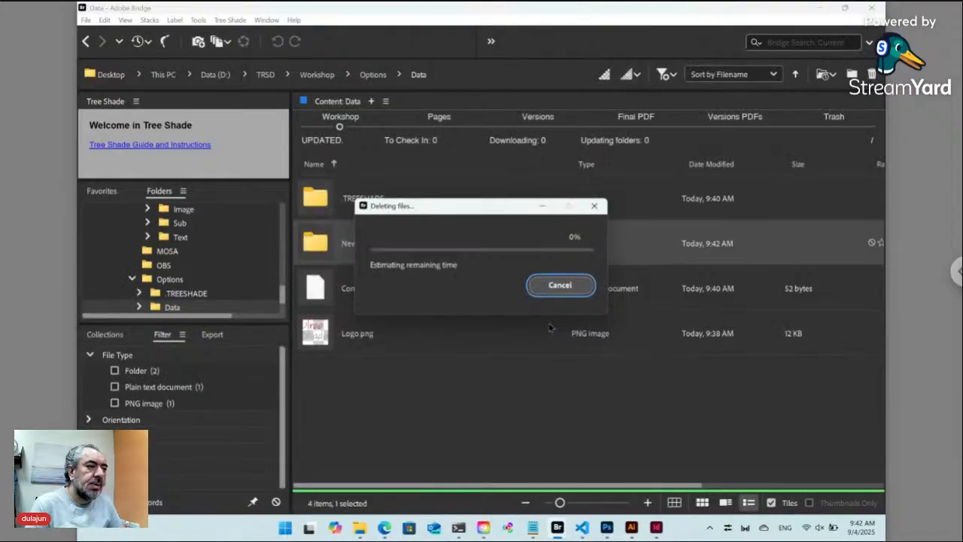
# Create a new folder named Backgrounds inside the Options folder
pyautogui.click(374, 76)
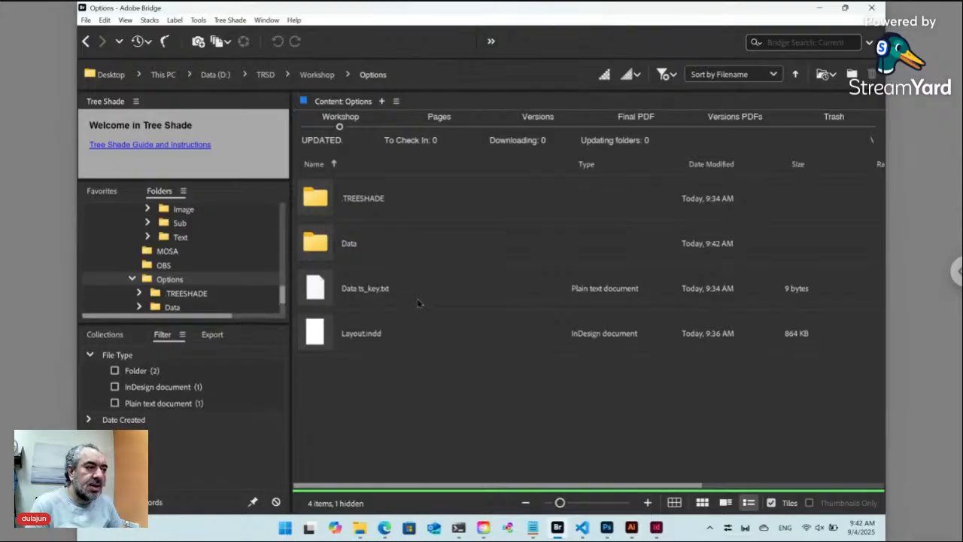
pyautogui.hotkey('ctrl', 'shift', 'n')
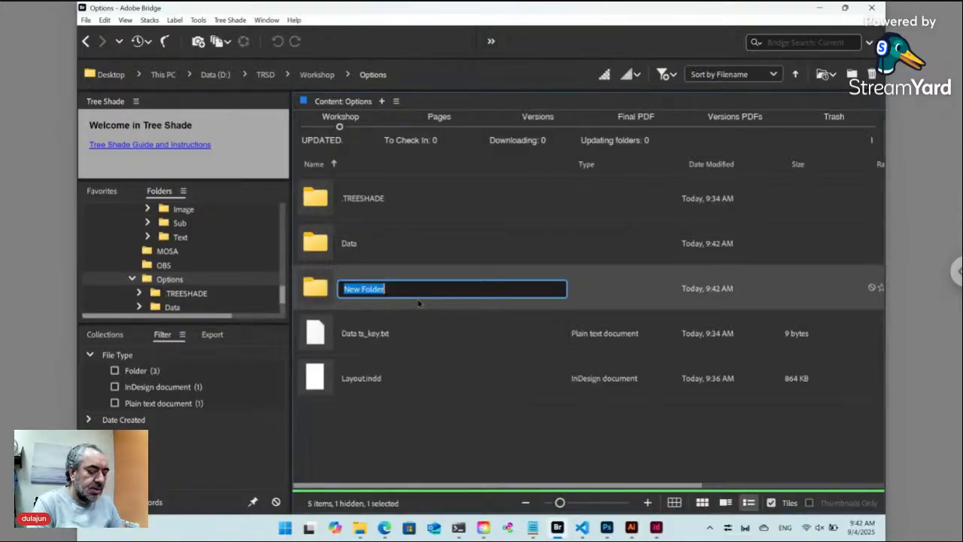
pyautogui.write('Backg')
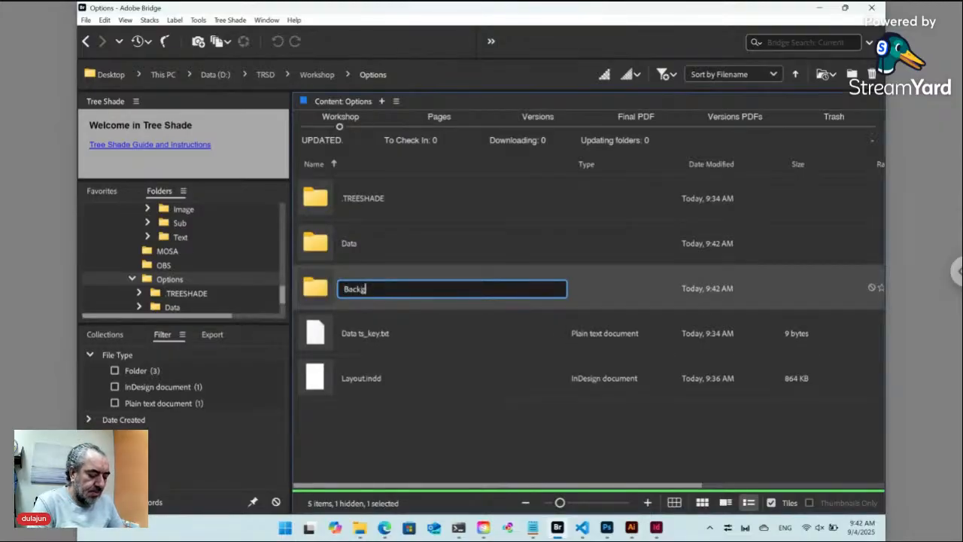
pyautogui.write('rounds')
pyautogui.press('Return')
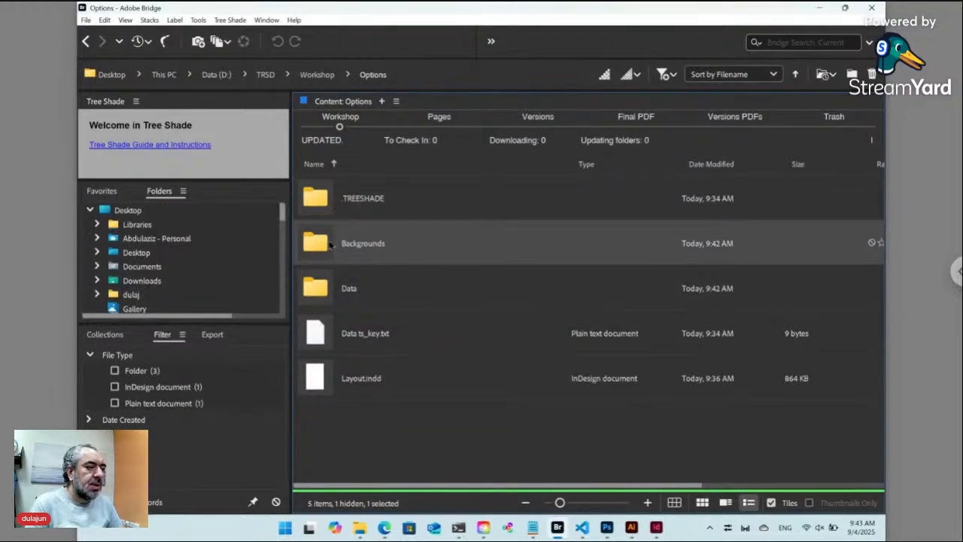
pyautogui.click(373, 426)
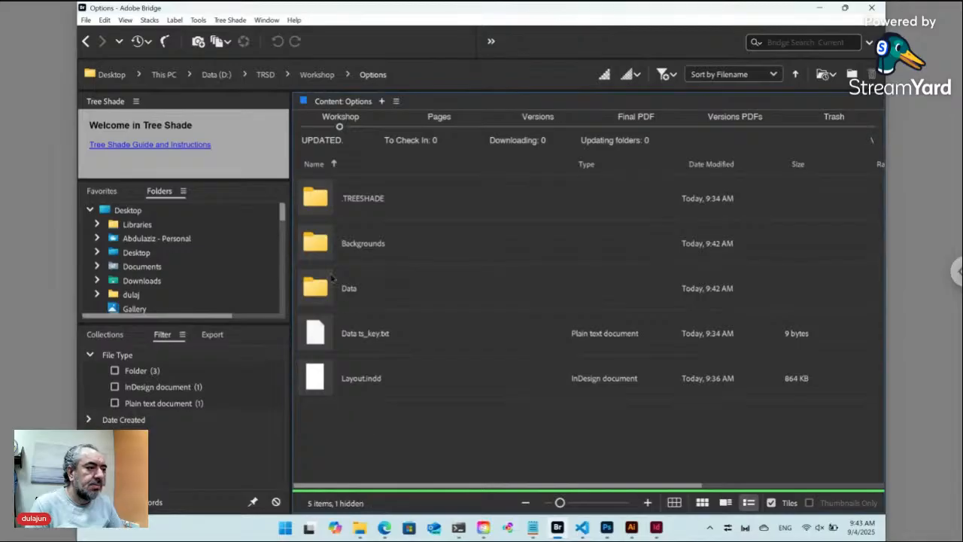
# Copy the three living-room JPGs and the pexels-jenkin-shen JPG from Downloads in File Explorer into the Backgrounds folder in Bridge
pyautogui.doubleClick(326, 244)
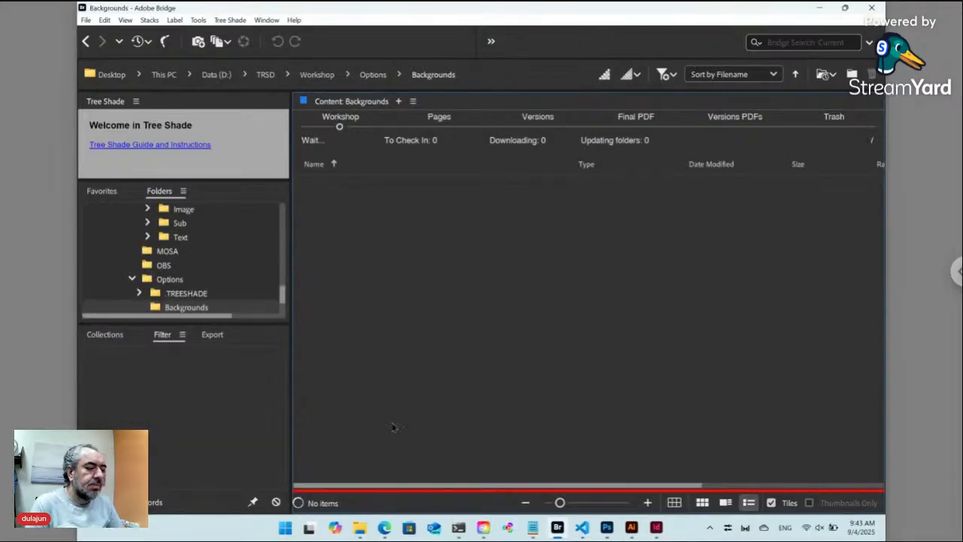
pyautogui.click(383, 528)
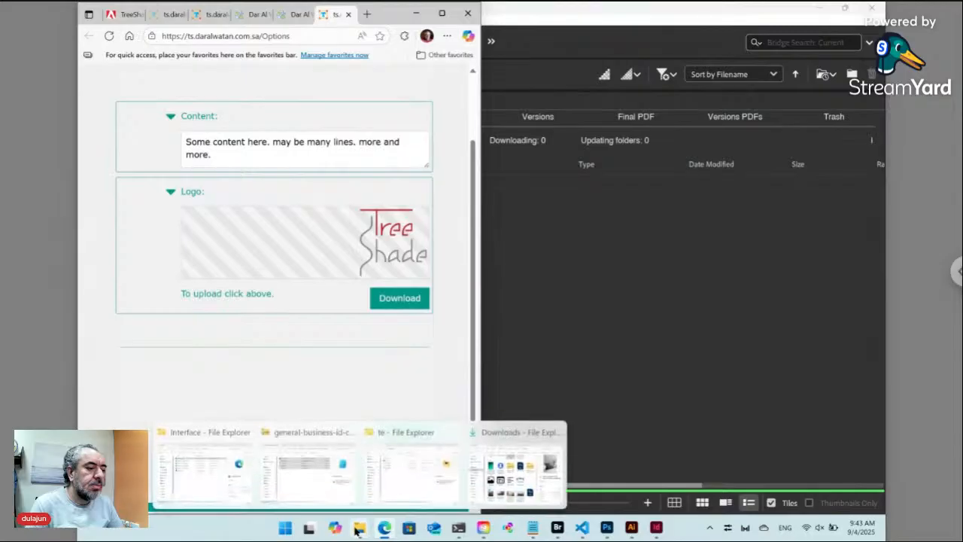
pyautogui.click(357, 529)
pyautogui.click(527, 470)
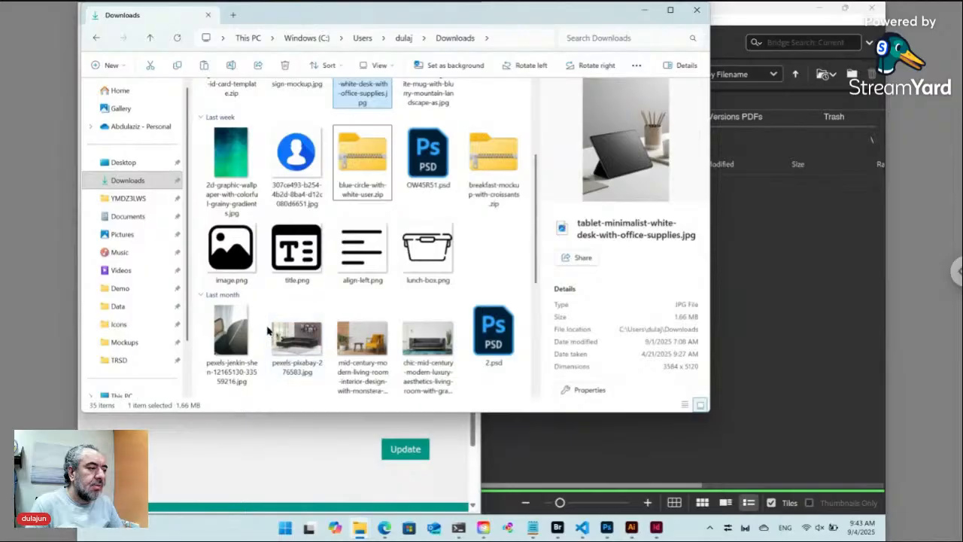
pyautogui.moveTo(275, 335); pyautogui.dragTo(415, 366)
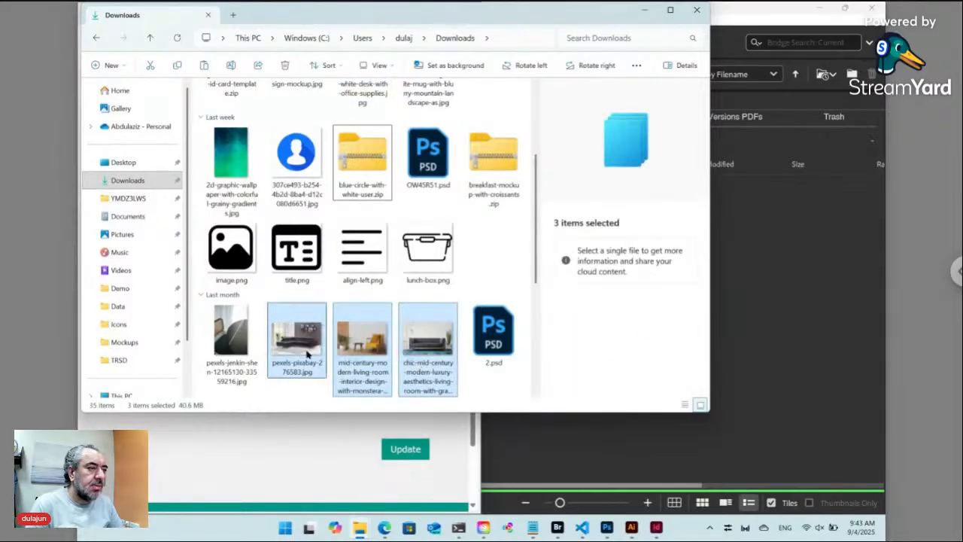
pyautogui.keyDown('ctrl'); pyautogui.click(238, 344); pyautogui.keyUp('ctrl')
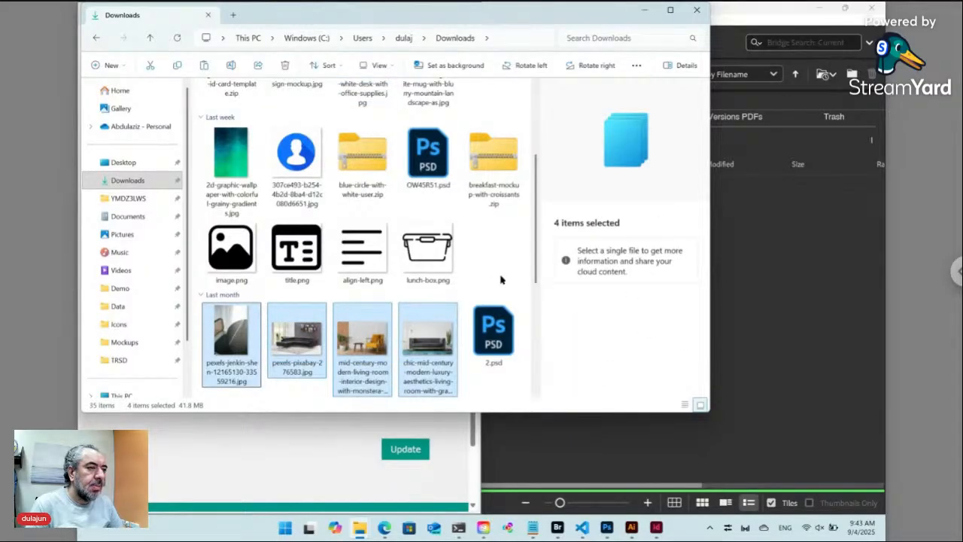
pyautogui.moveTo(539, 257); pyautogui.dragTo(538, 210)
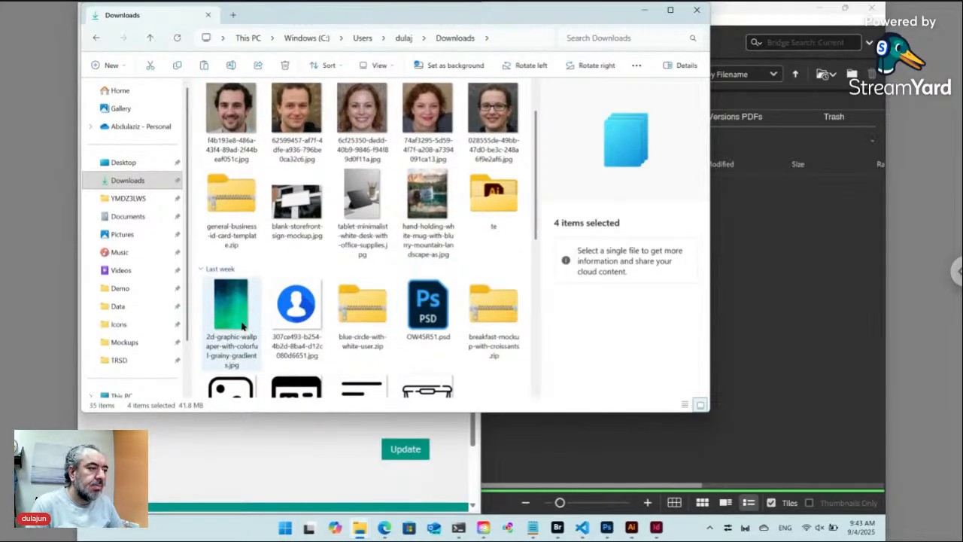
pyautogui.moveTo(537, 239); pyautogui.dragTo(532, 295)
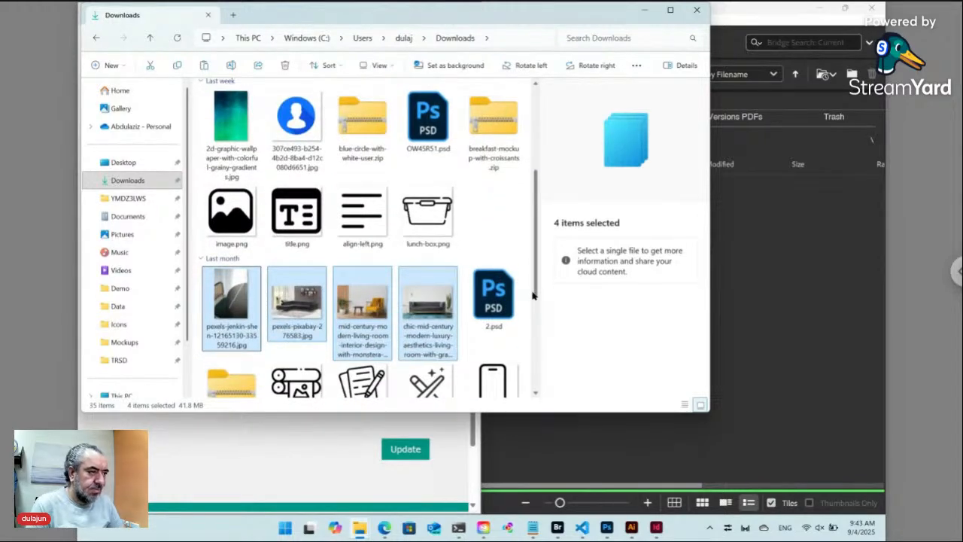
pyautogui.click(742, 368)
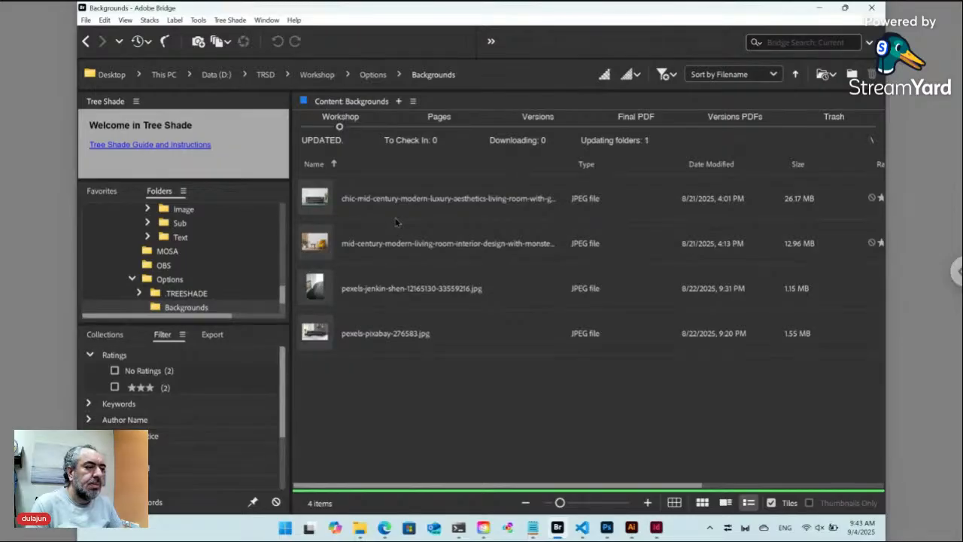
# Copy the mid-century-modern-living-room image with the monstera tree from the Backgrounds folder into the Data folder
pyautogui.click(395, 212)
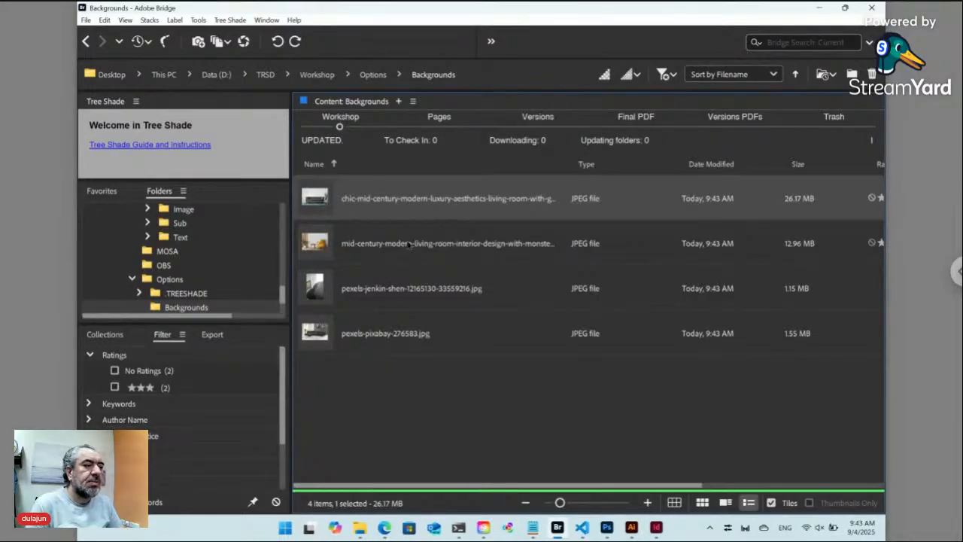
pyautogui.click(323, 242)
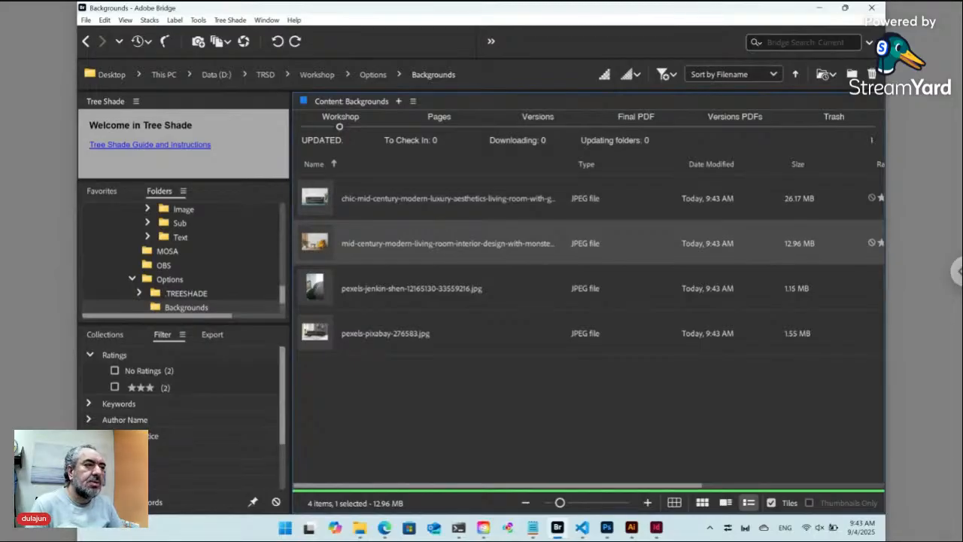
pyautogui.click(373, 75)
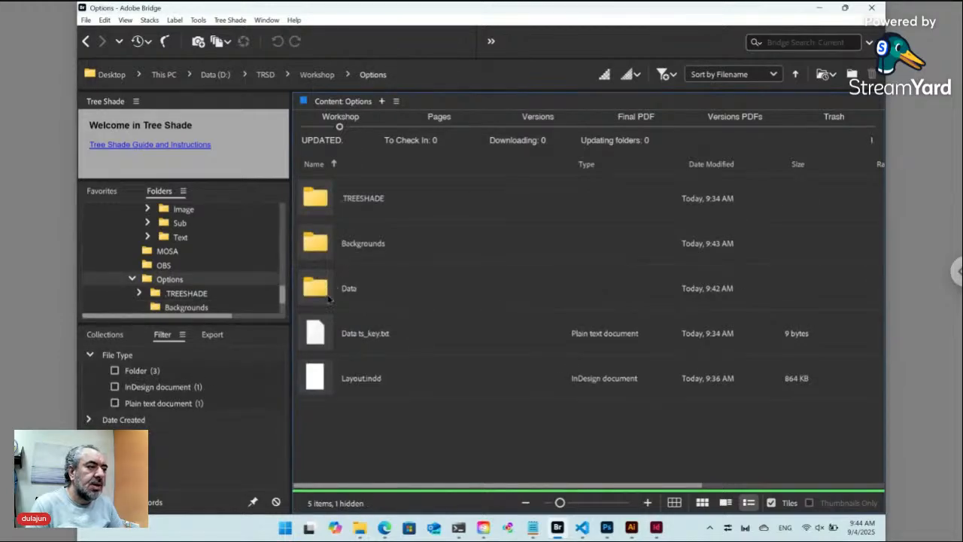
pyautogui.doubleClick(320, 292)
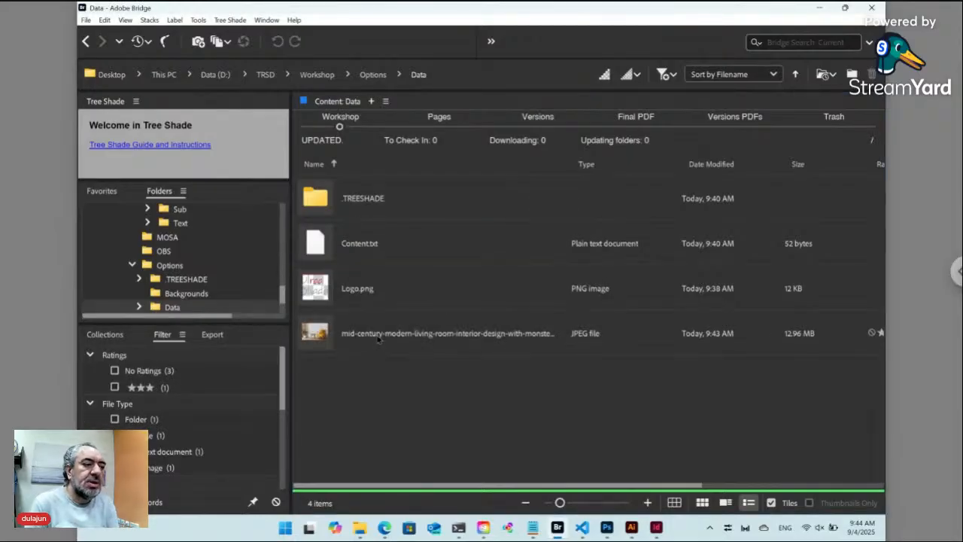
# Reveal the original of the living-room image copied into Data using the Tree Shade copying sequence, and return to the Data folder
pyautogui.click(379, 338)
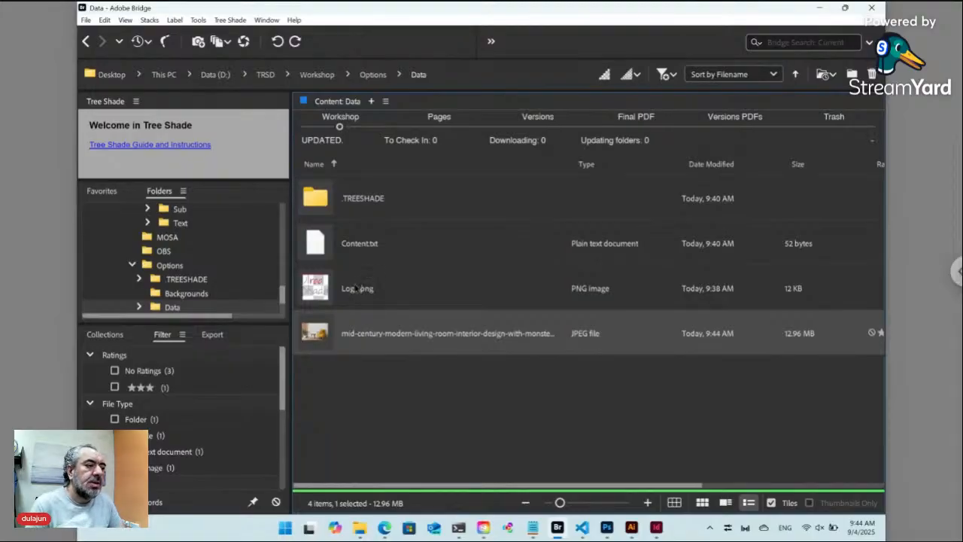
pyautogui.click(237, 23)
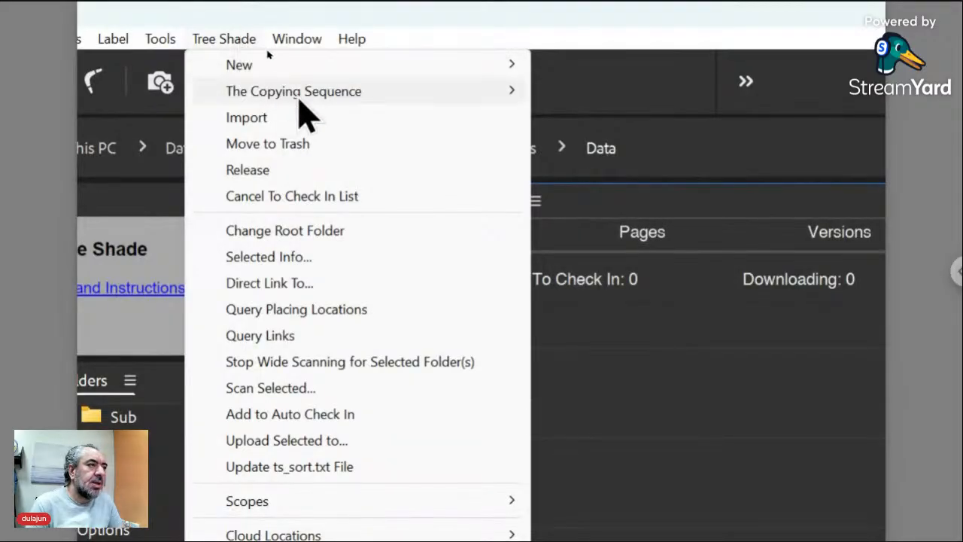
pyautogui.moveTo(301, 97)
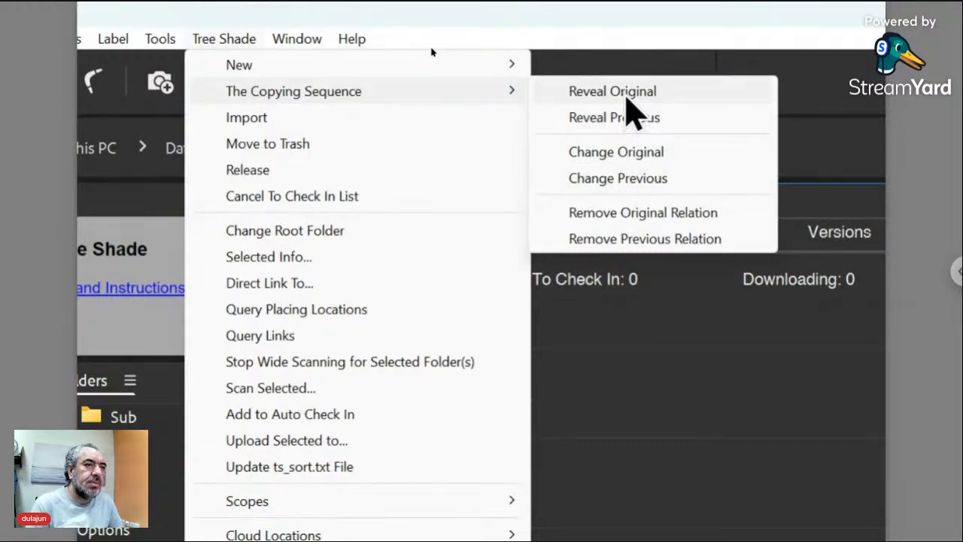
pyautogui.click(626, 98)
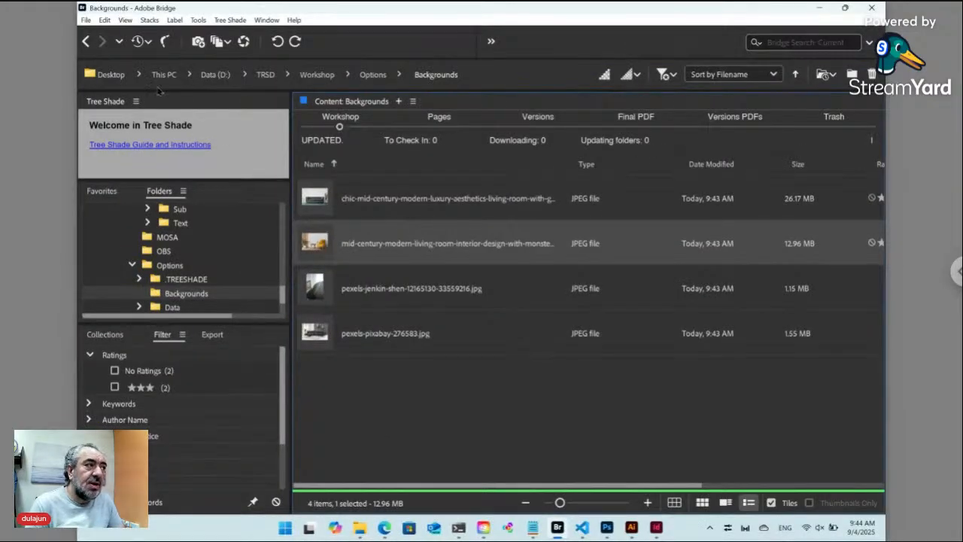
pyautogui.click(88, 43)
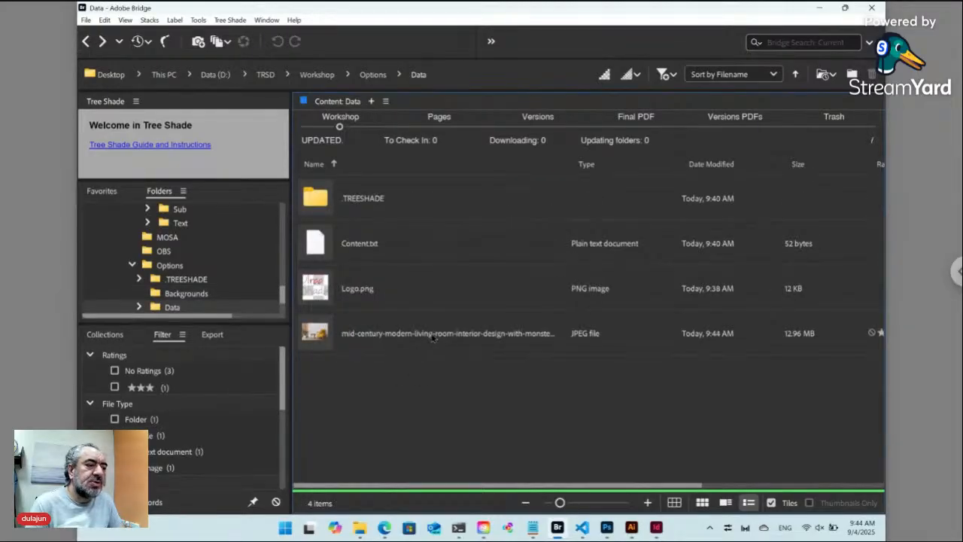
# Rename the living-room image in the Data folder as Background ts_opt.jpg
pyautogui.click(433, 336)
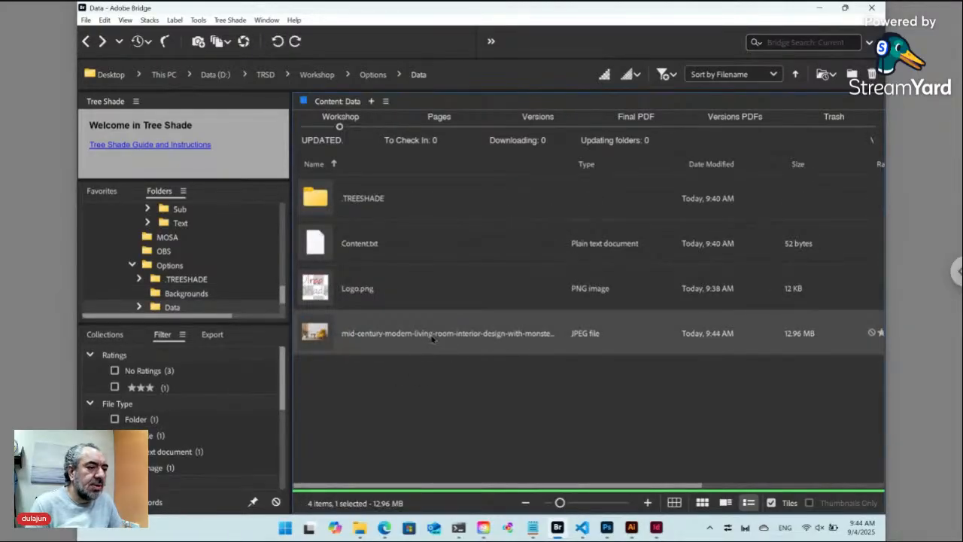
pyautogui.click(433, 338)
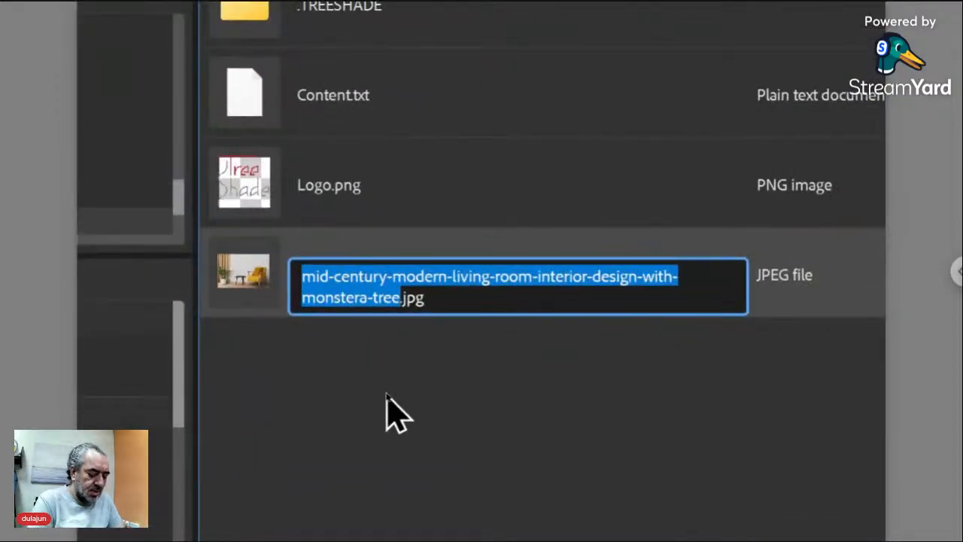
pyautogui.write('B')
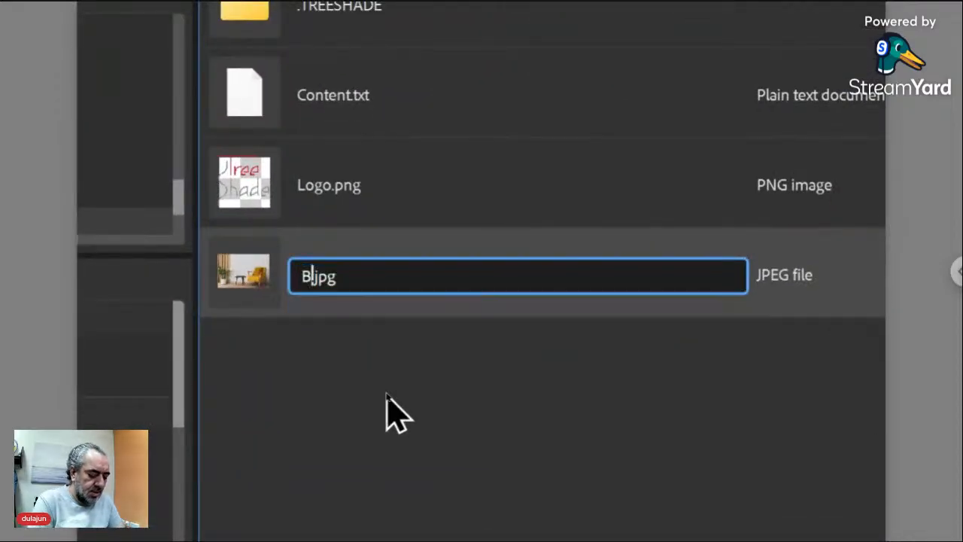
pyautogui.write('ackground ts_')
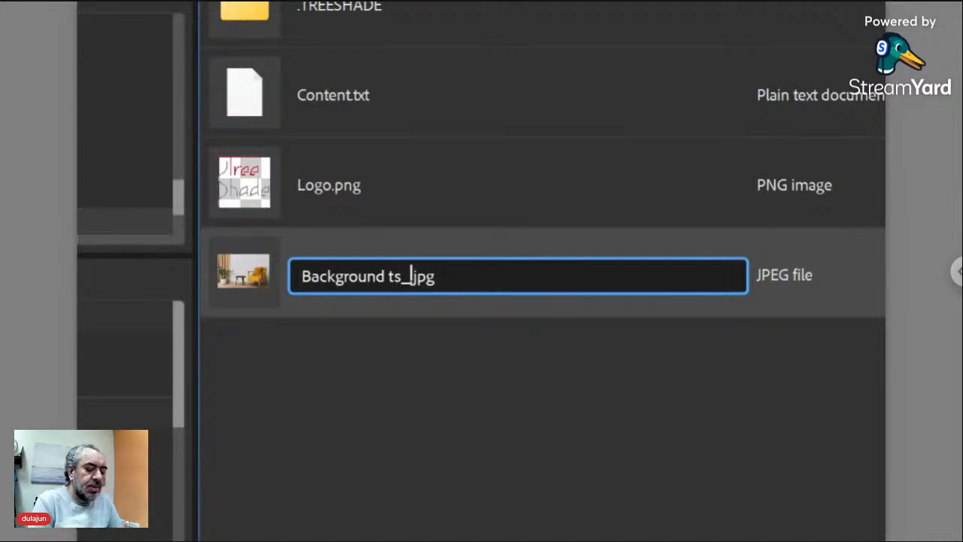
pyautogui.write('opt')
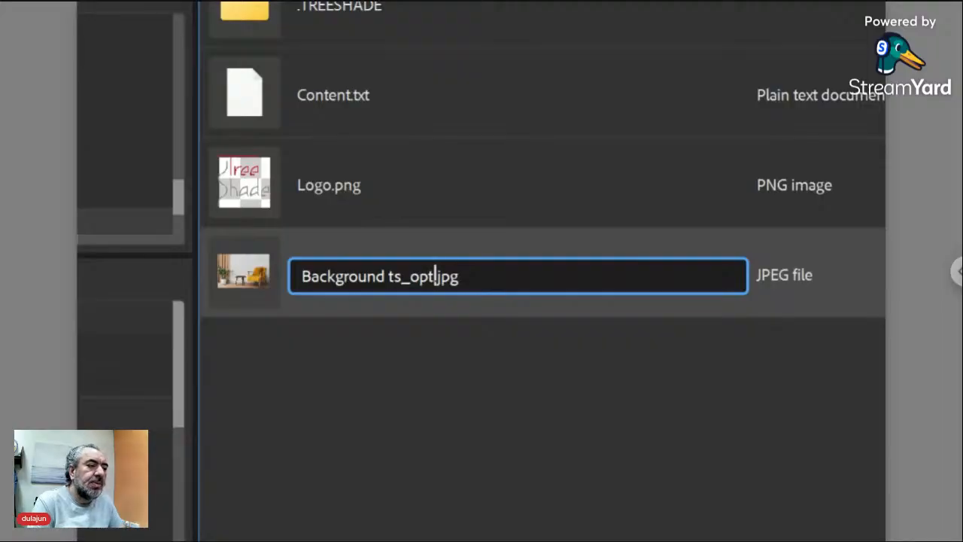
pyautogui.press('Return')
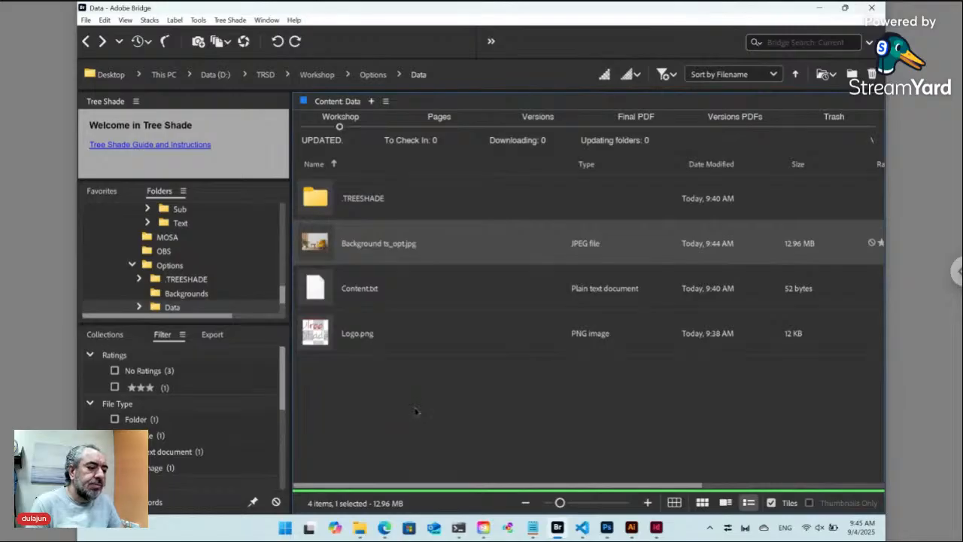
# Reload the Options form in the Edge browser and expand its Background image choices to check how they are laid out
pyautogui.click(384, 527)
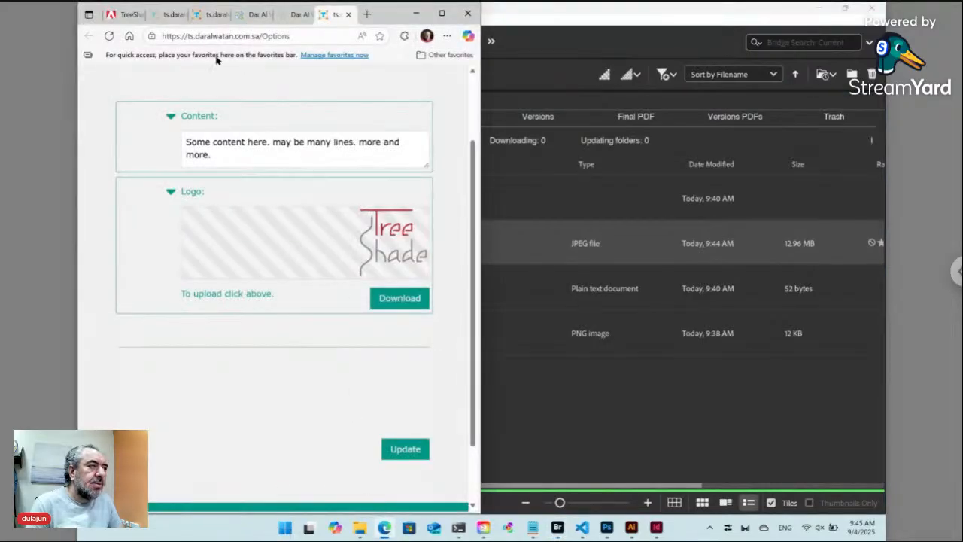
pyautogui.click(109, 37)
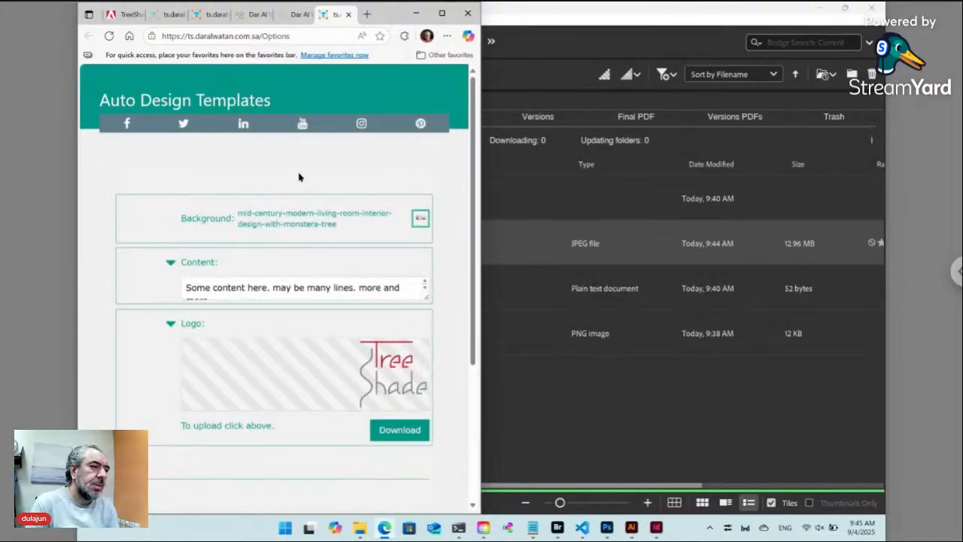
pyautogui.click(421, 219)
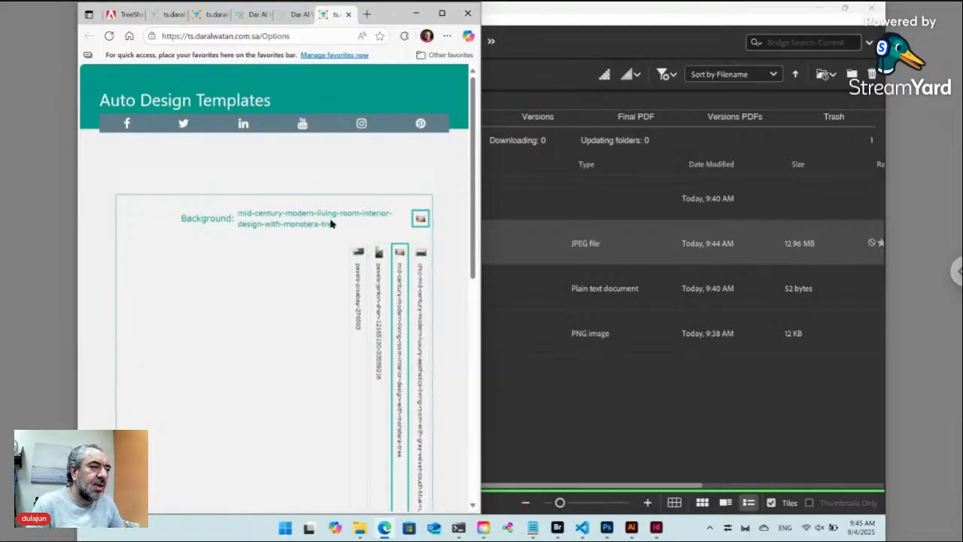
# Rename the background image in Bridge's Data folder as Background ts_opt_100_5.jpg
pyautogui.click(491, 346)
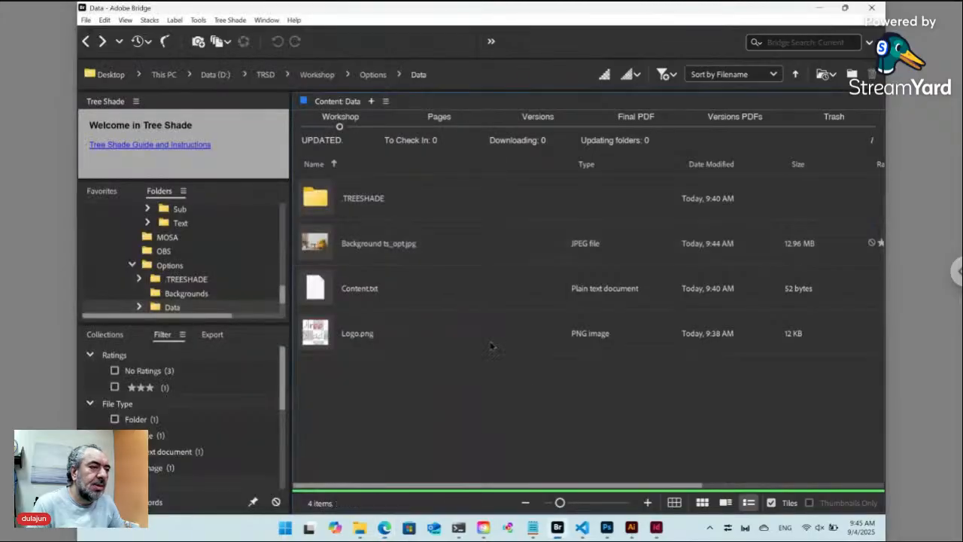
pyautogui.click(364, 252)
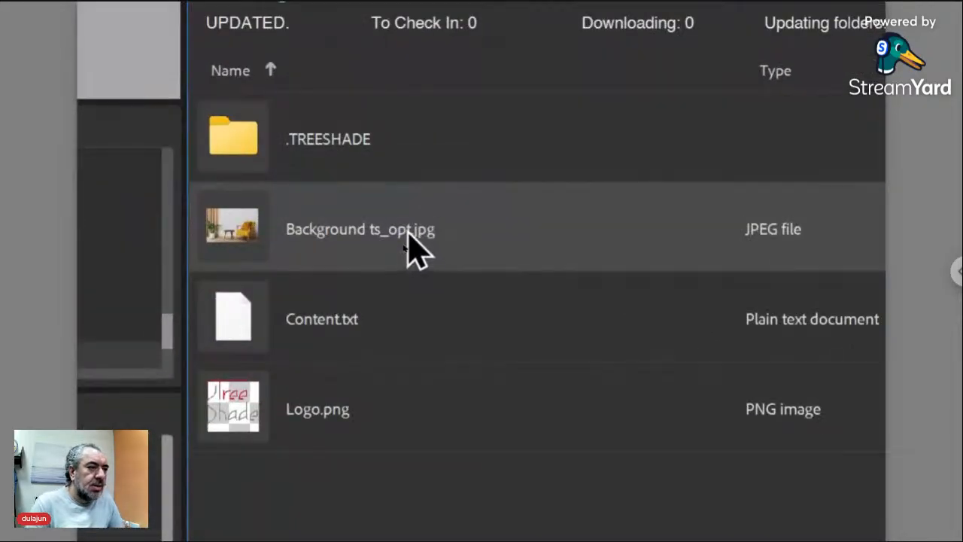
pyautogui.click(405, 251)
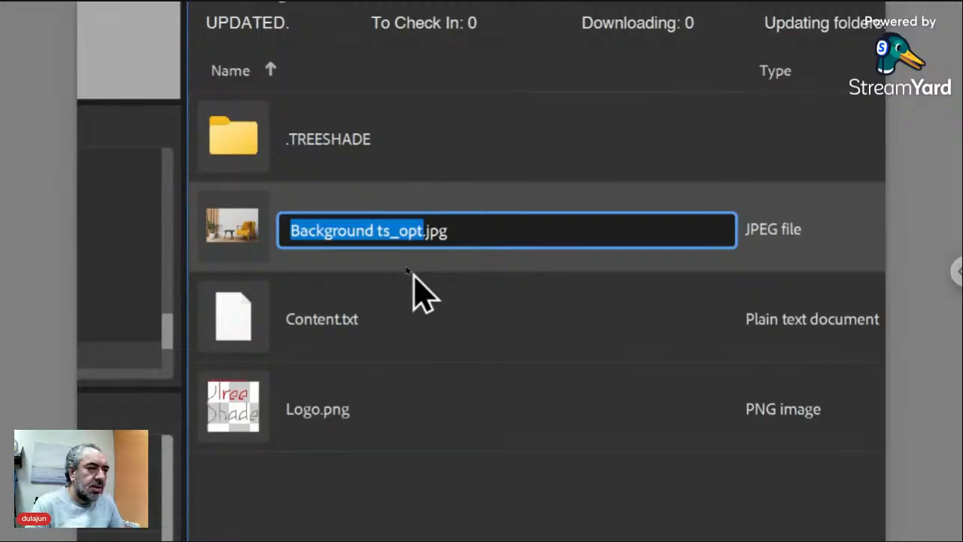
pyautogui.press('Right')
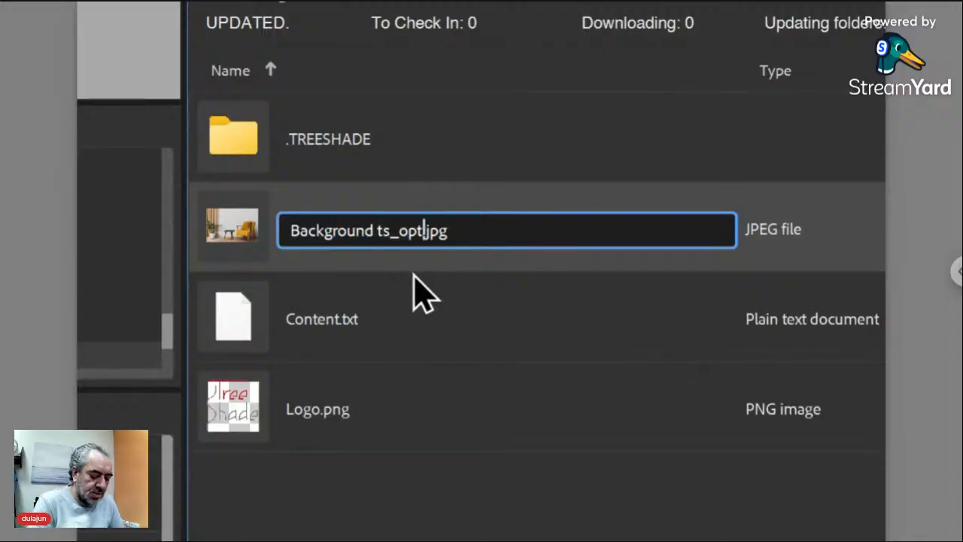
pyautogui.write('_')
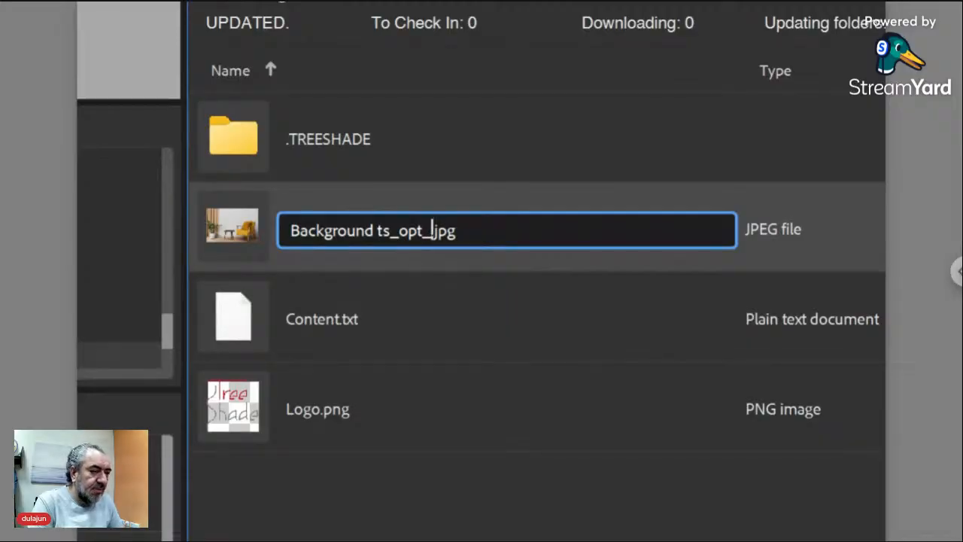
pyautogui.write('111')
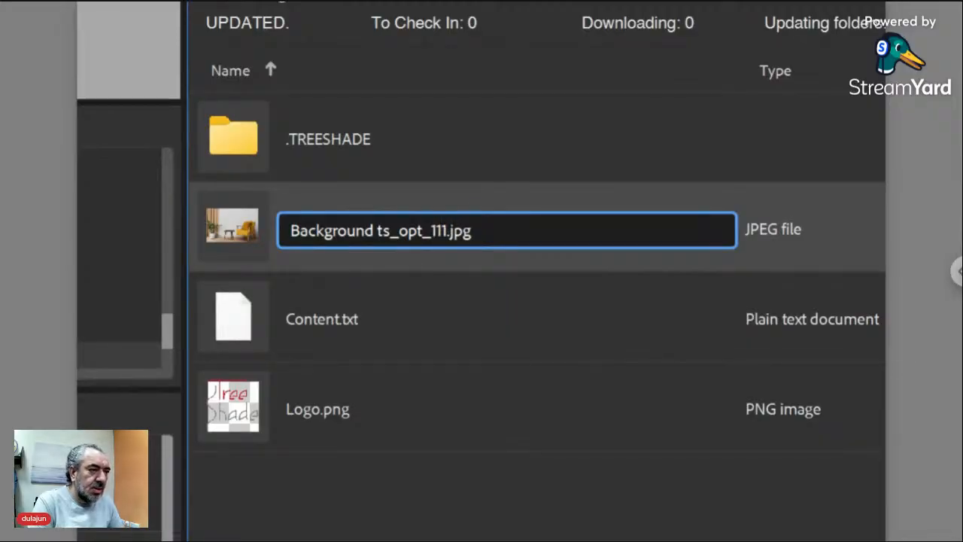
pyautogui.press('Left')
pyautogui.press('Left')
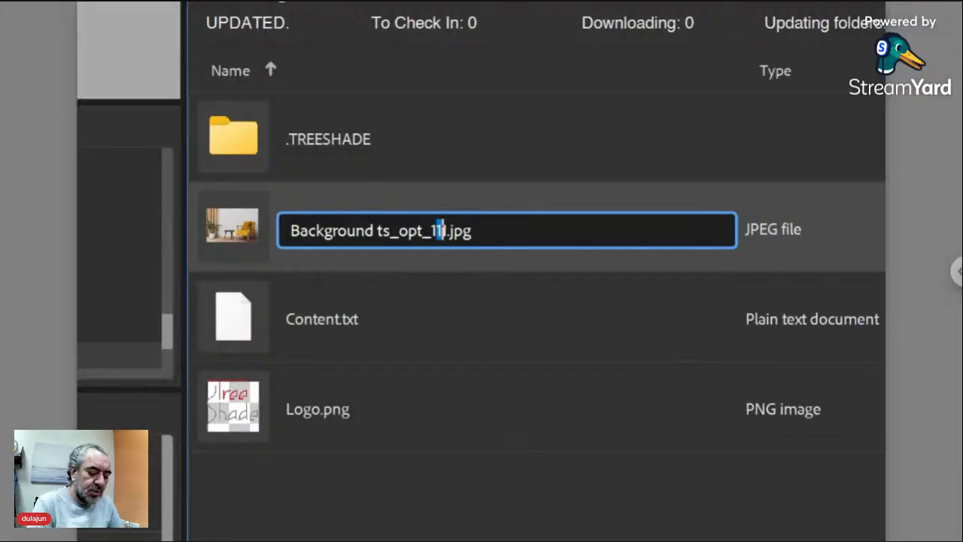
pyautogui.write('0')
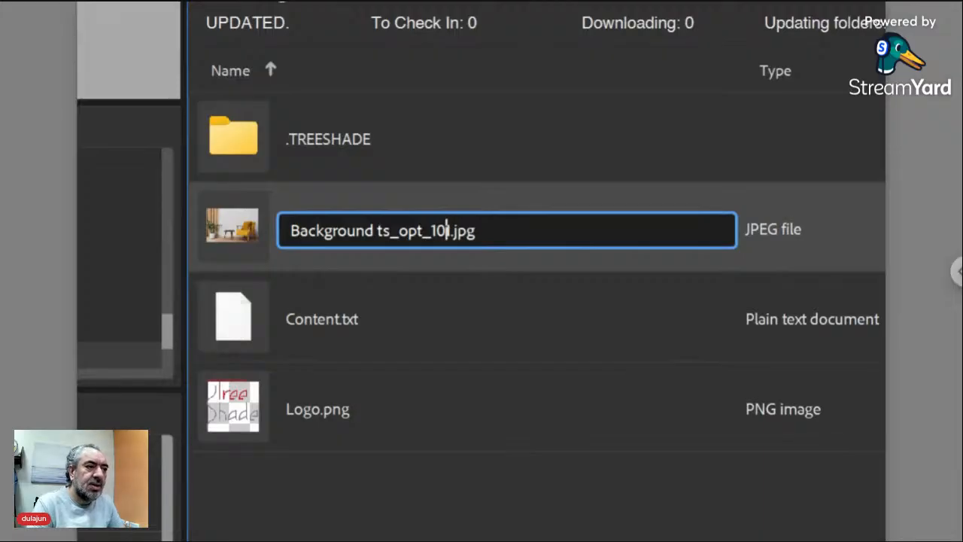
pyautogui.press('Right')
pyautogui.hotkey('shift', 'Left')
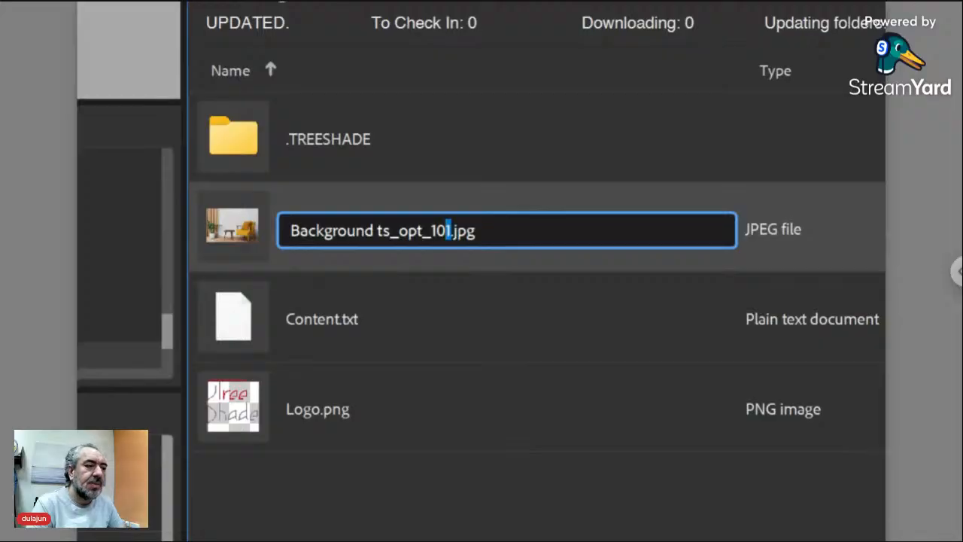
pyautogui.write('0')
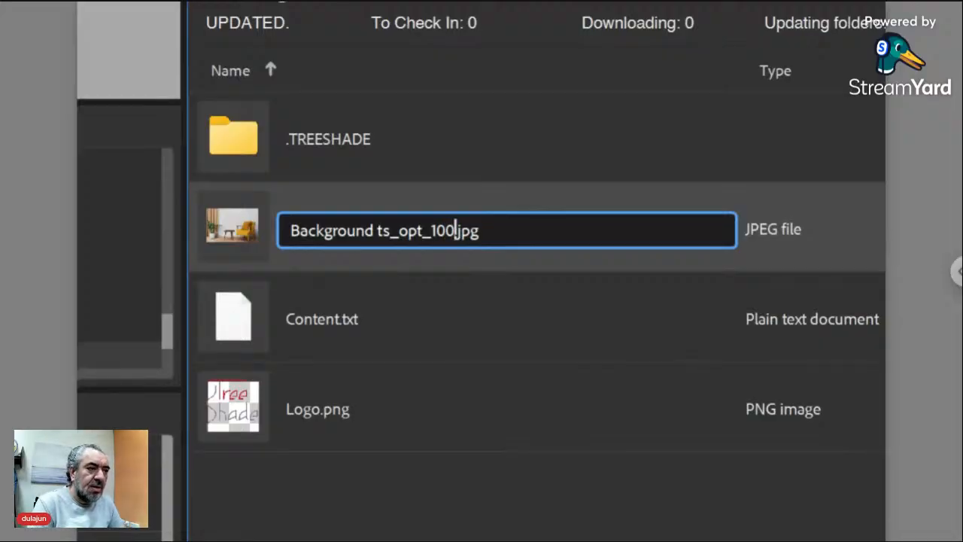
pyautogui.write('_')
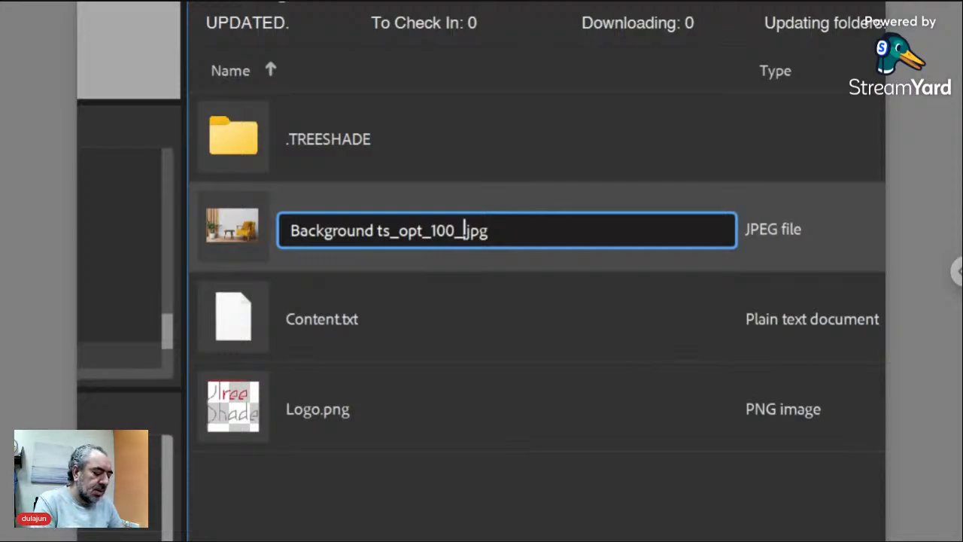
pyautogui.write('5')
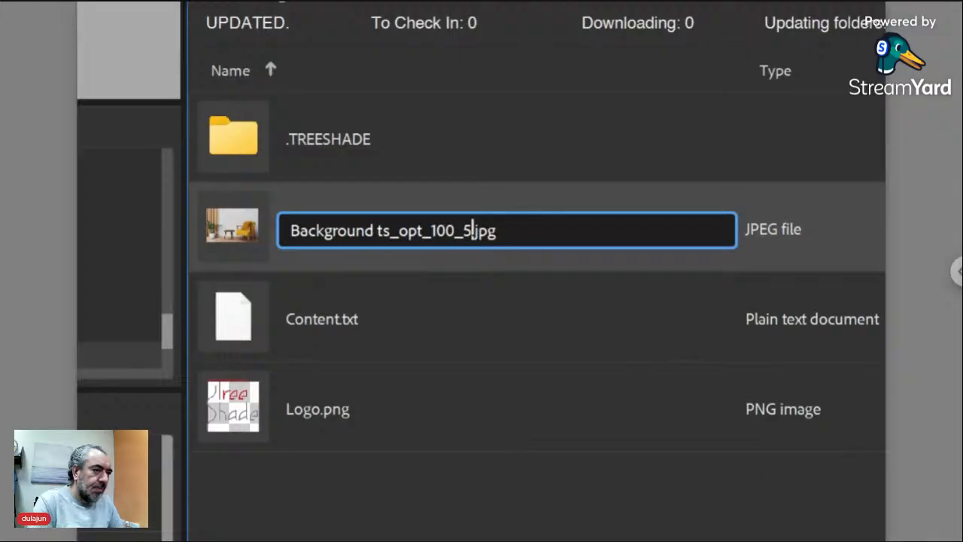
pyautogui.press('Return')
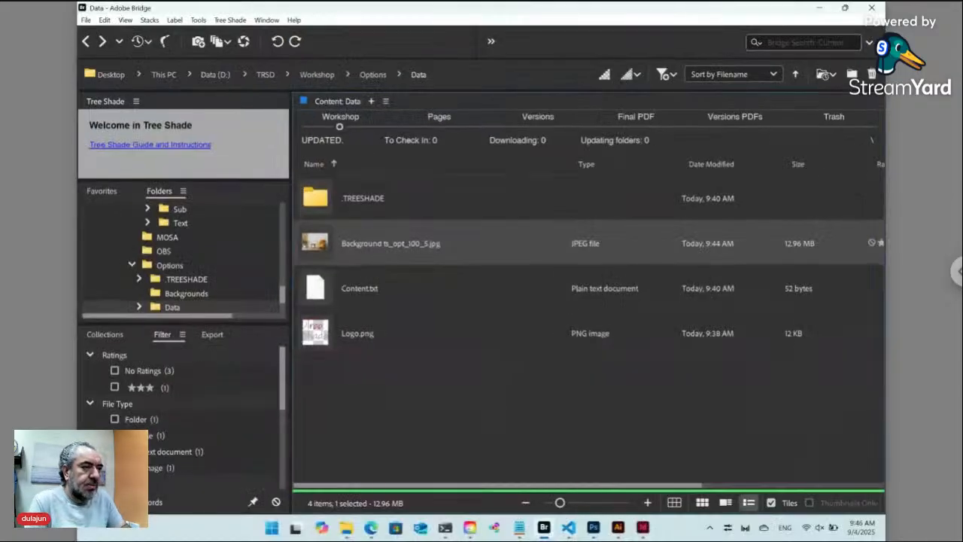
# Switch to Edge, reload the Options form with the renamed background file, and inspect the Background thumbnails
pyautogui.click(384, 528)
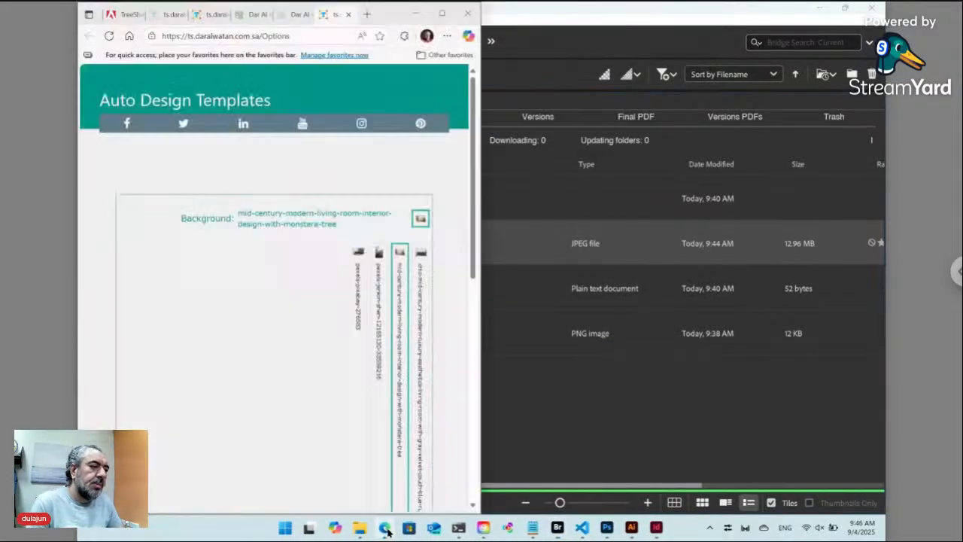
pyautogui.click(110, 37)
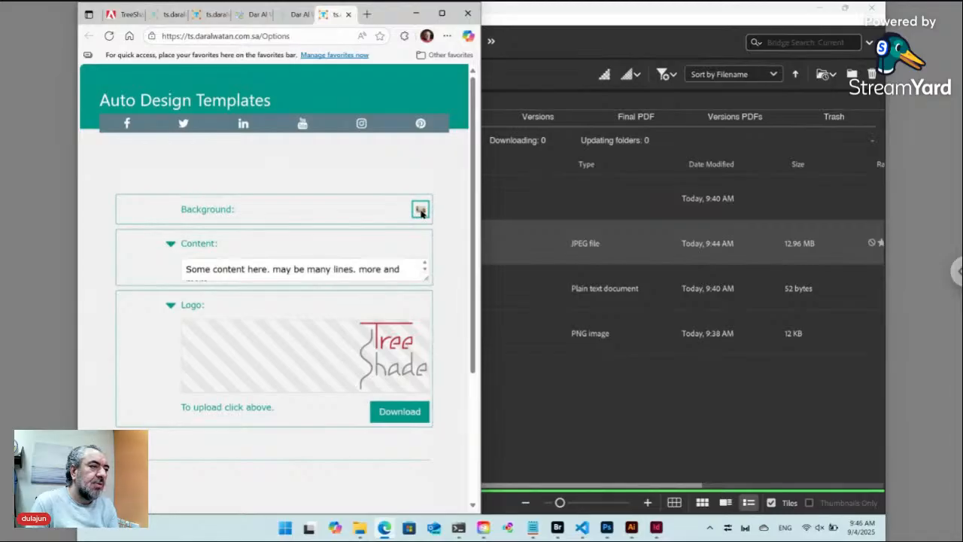
pyautogui.click(421, 212)
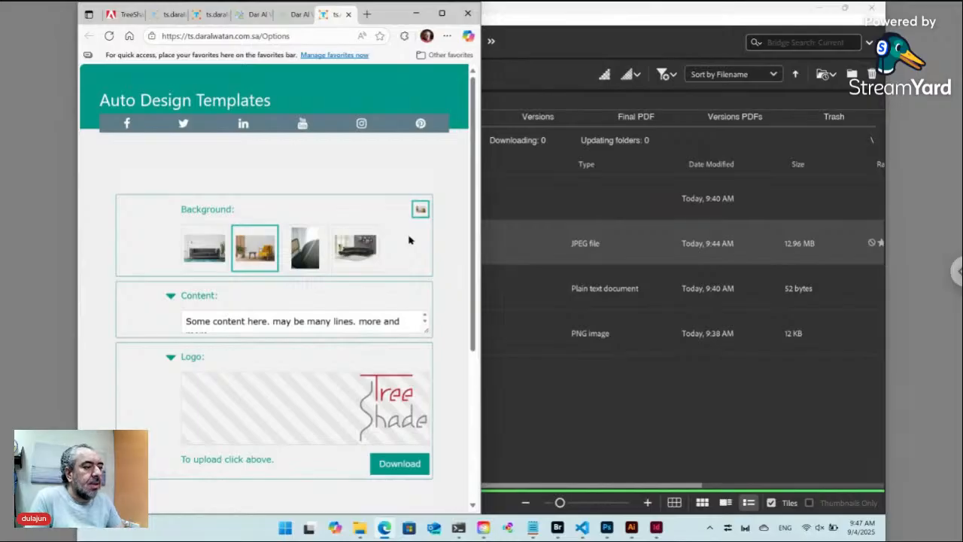
# Place Background ts_opt_100_5.jpg from Bridge's Data folder onto the page of Layout.indd in InDesign
pyautogui.click(656, 527)
pyautogui.click(468, 165)
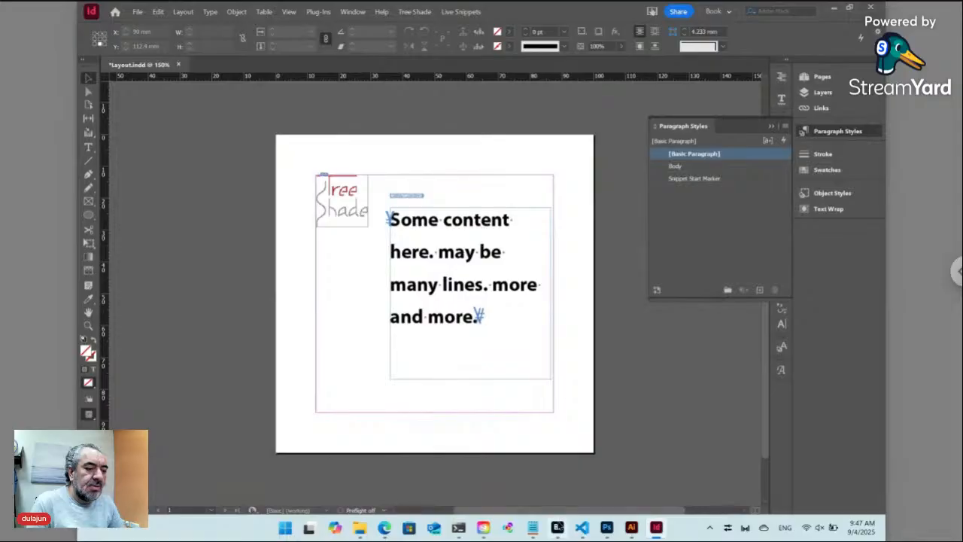
pyautogui.click(558, 527)
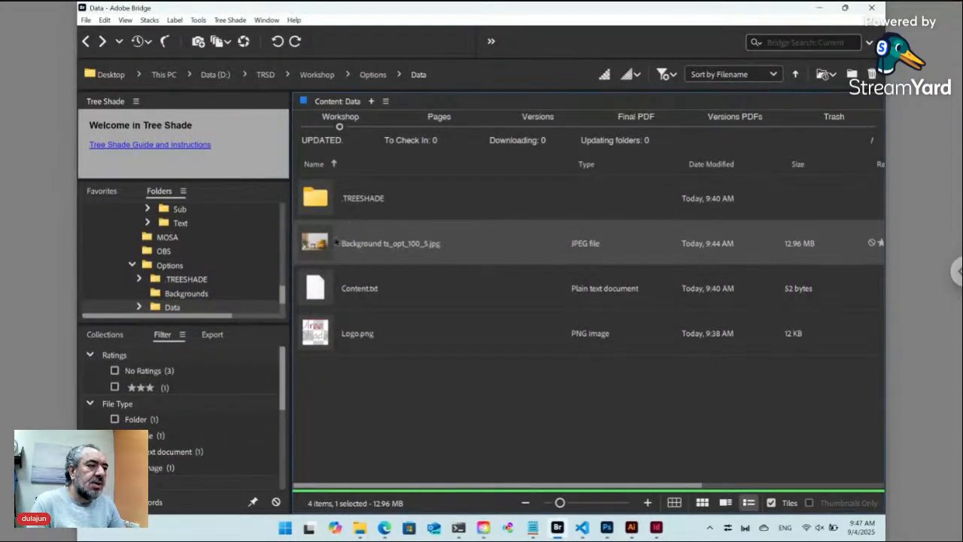
pyautogui.moveTo(315, 246); pyautogui.dragTo(589, 452)
pyautogui.hotkey('alt', 'Tab')
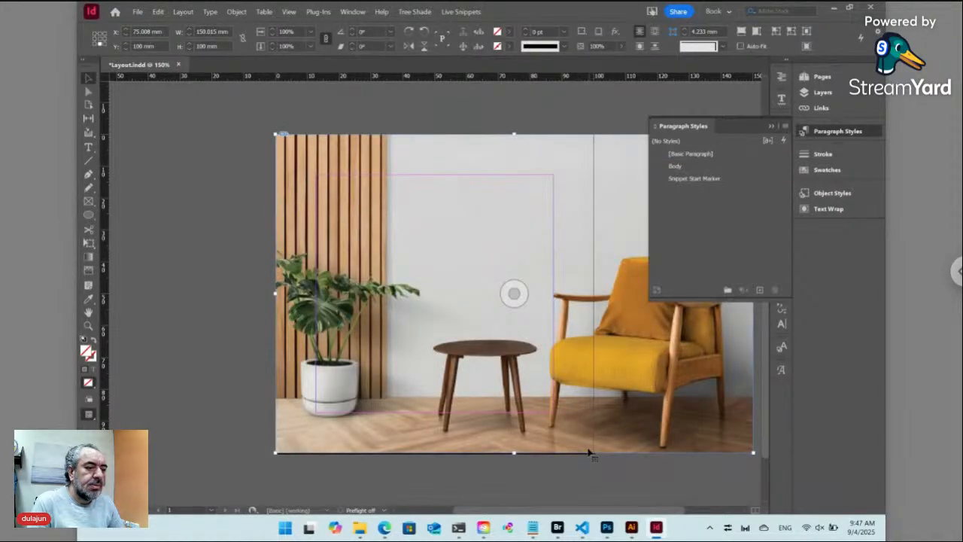
# Centre the living-room image horizontally on the page and crop its frame on both sides to the 100 mm page width
pyautogui.moveTo(654, 436); pyautogui.dragTo(581, 438)
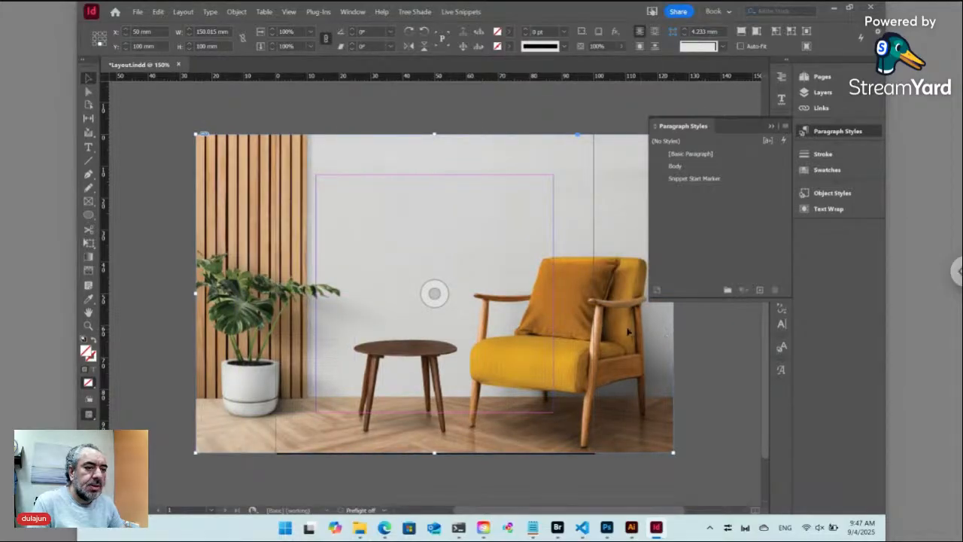
pyautogui.moveTo(593, 328); pyautogui.dragTo(580, 326)
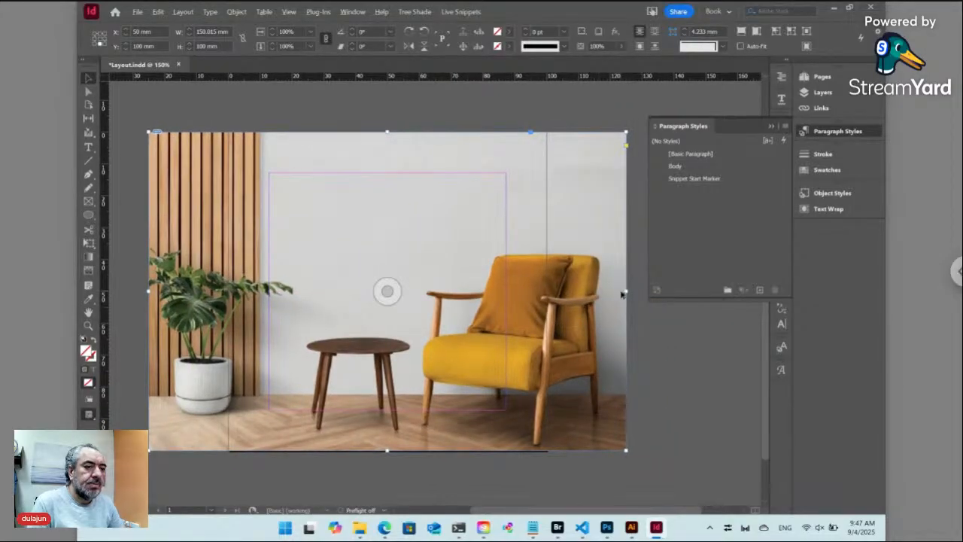
pyautogui.moveTo(626, 291); pyautogui.dragTo(547, 290)
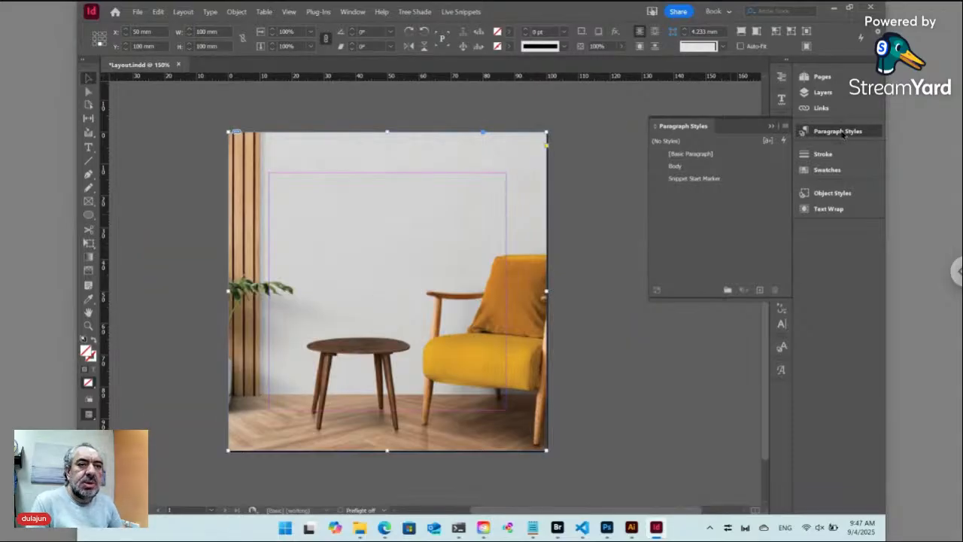
# Create an object style named Photo with Auto-Fit enabled and content fitting set to Fill Frame Proportionally
pyautogui.click(841, 131)
pyautogui.click(817, 194)
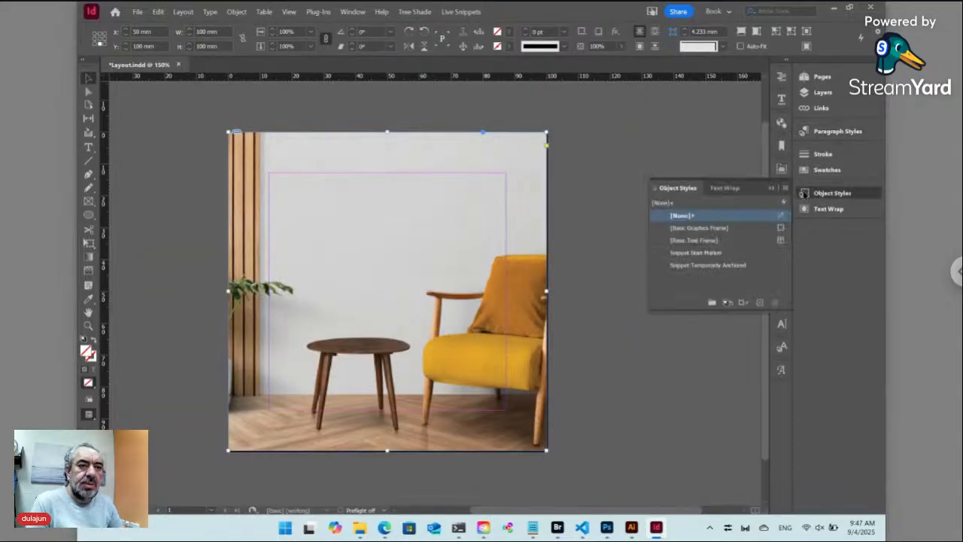
pyautogui.click(785, 190)
pyautogui.click(726, 192)
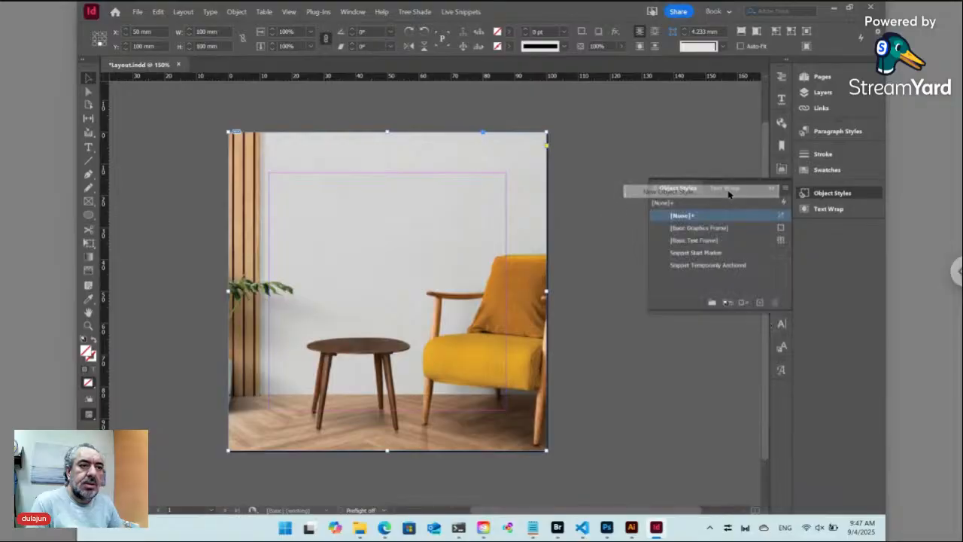
pyautogui.write('F')
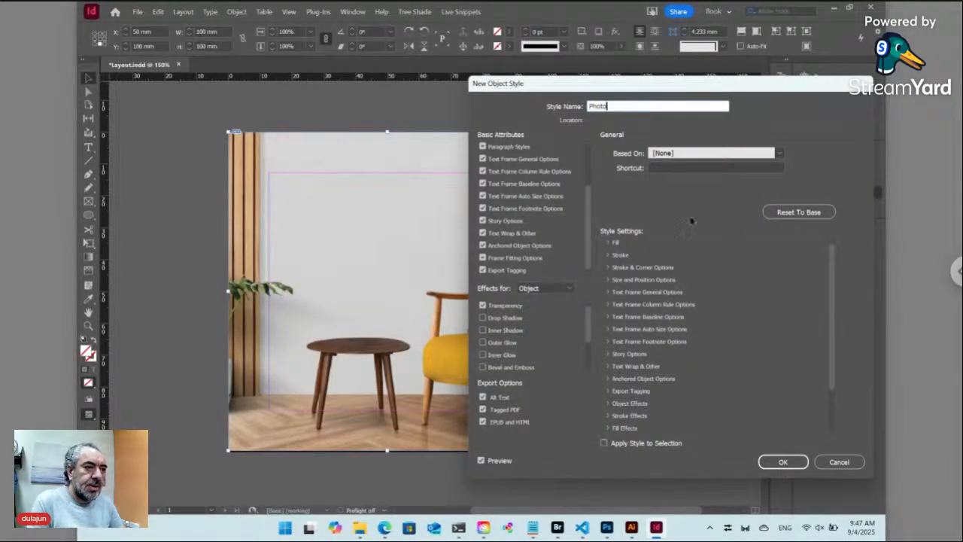
pyautogui.click(520, 263)
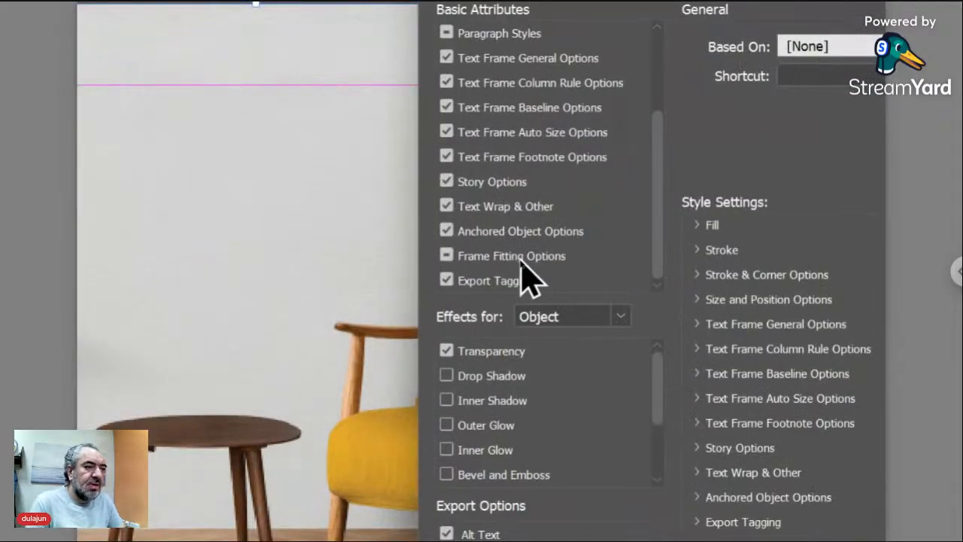
pyautogui.click(522, 263)
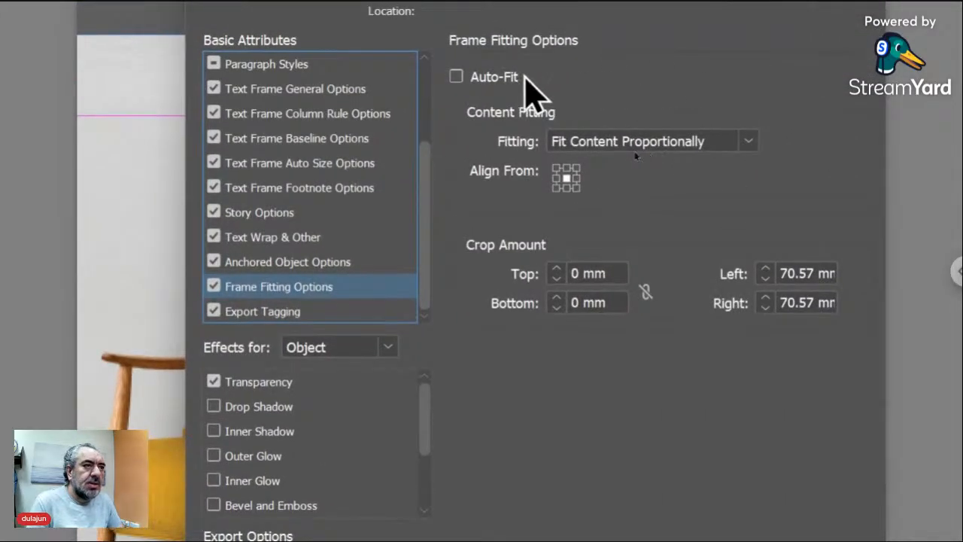
pyautogui.click(505, 79)
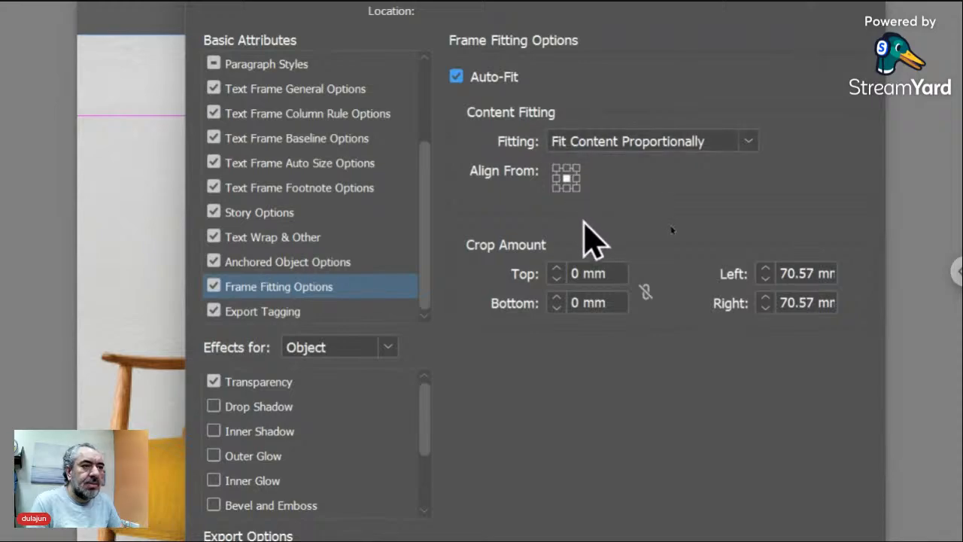
pyautogui.click(619, 143)
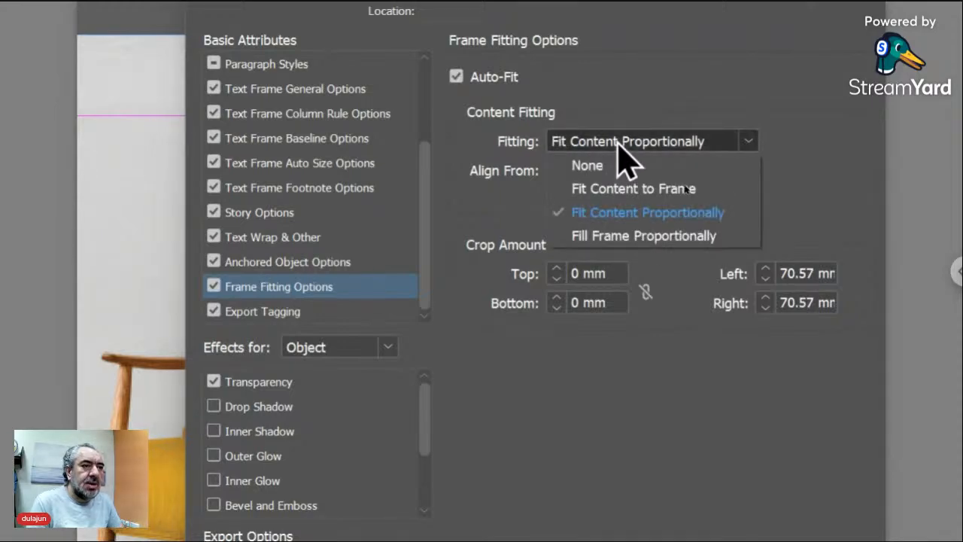
pyautogui.click(622, 236)
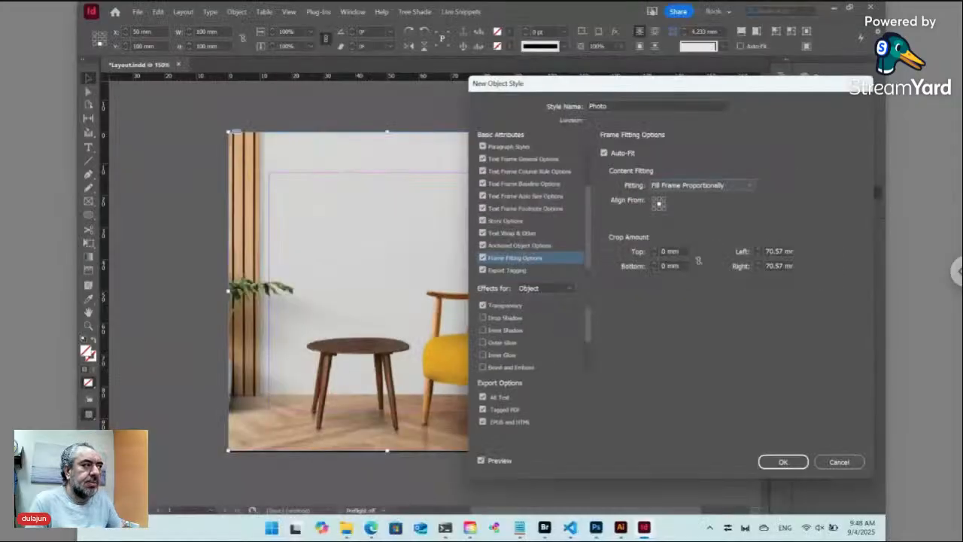
pyautogui.click(788, 462)
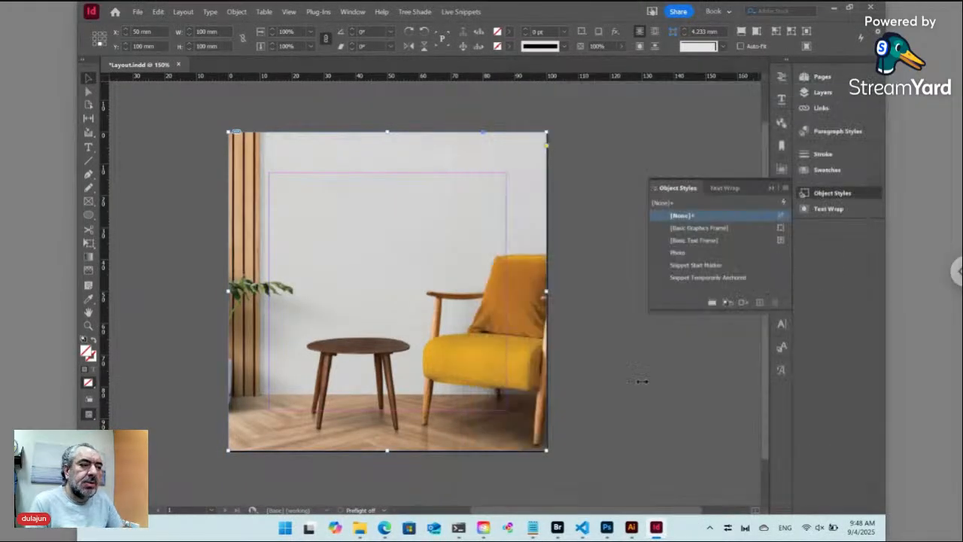
# Send the living-room image to the back, behind the logo and the content text
pyautogui.hotkey('ctrl', 'shift', '[')
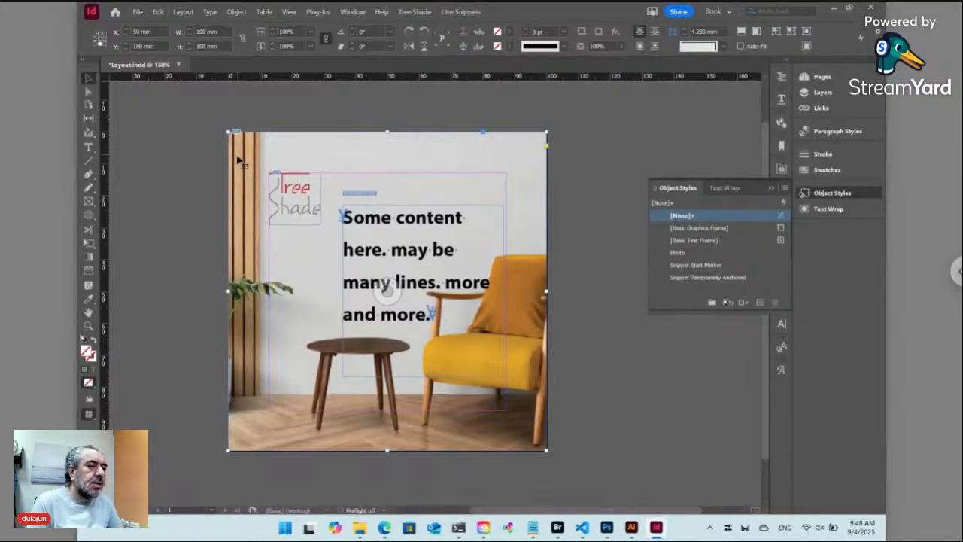
# Draw a 100 × 100 mm rectangle covering the whole page and fill it with the [Black] swatch
pyautogui.click(89, 216)
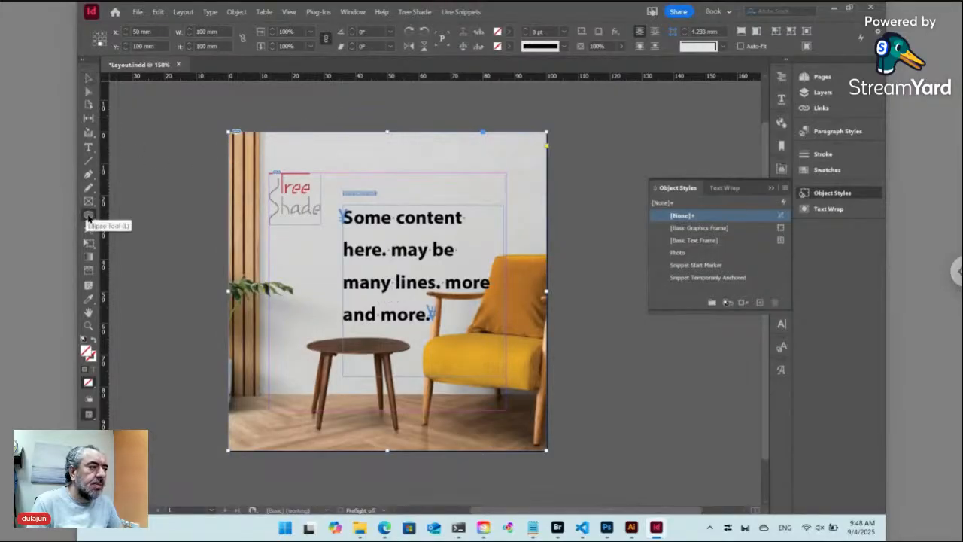
pyautogui.click(133, 229)
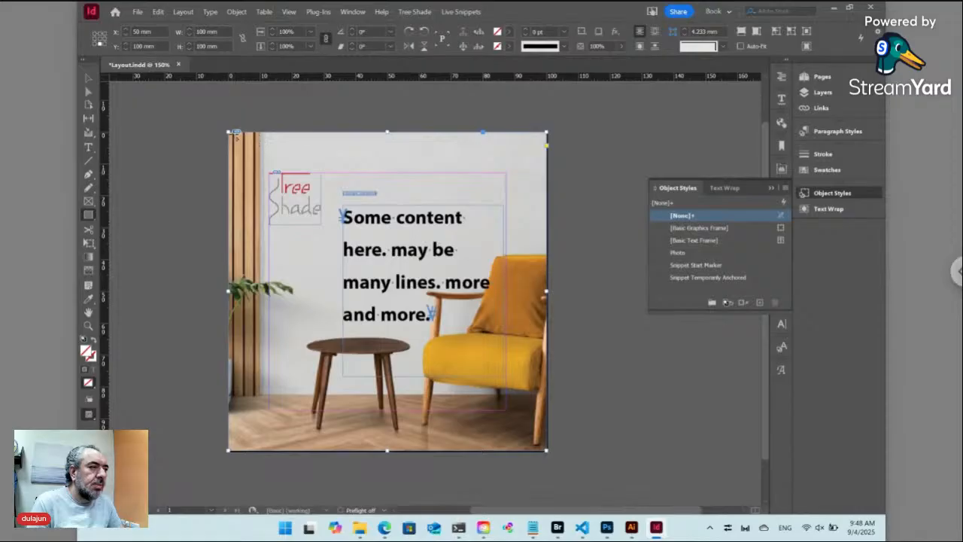
pyautogui.moveTo(233, 134); pyautogui.dragTo(548, 452)
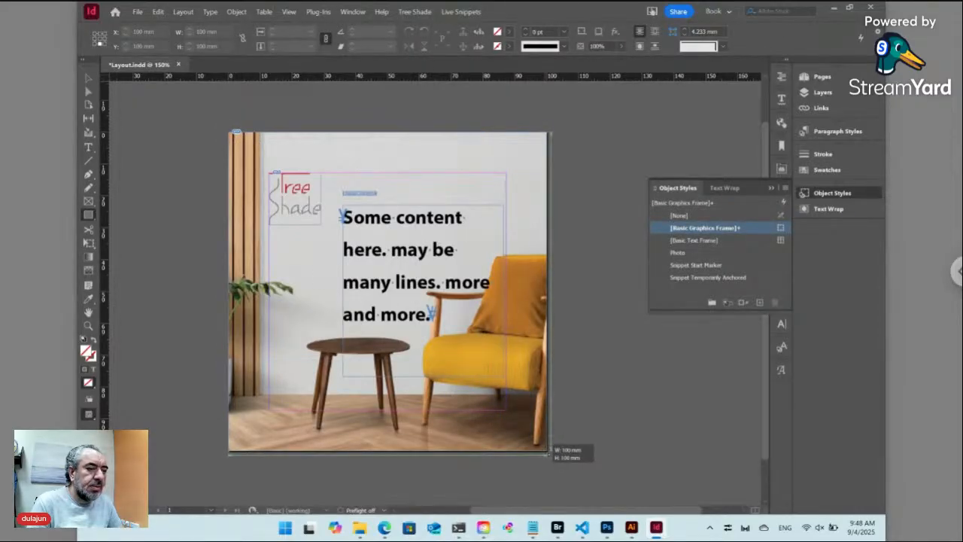
pyautogui.moveTo(547, 452); pyautogui.dragTo(547, 450)
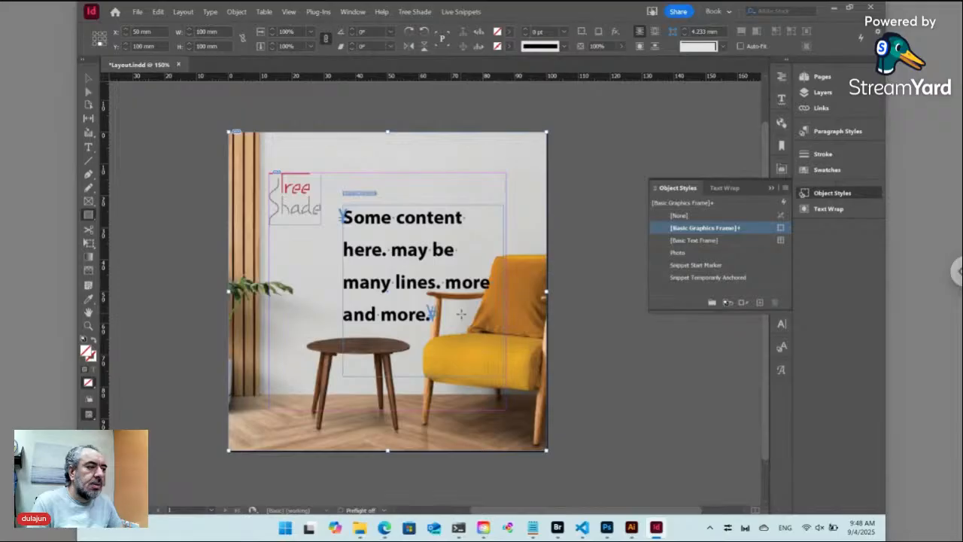
pyautogui.click(840, 173)
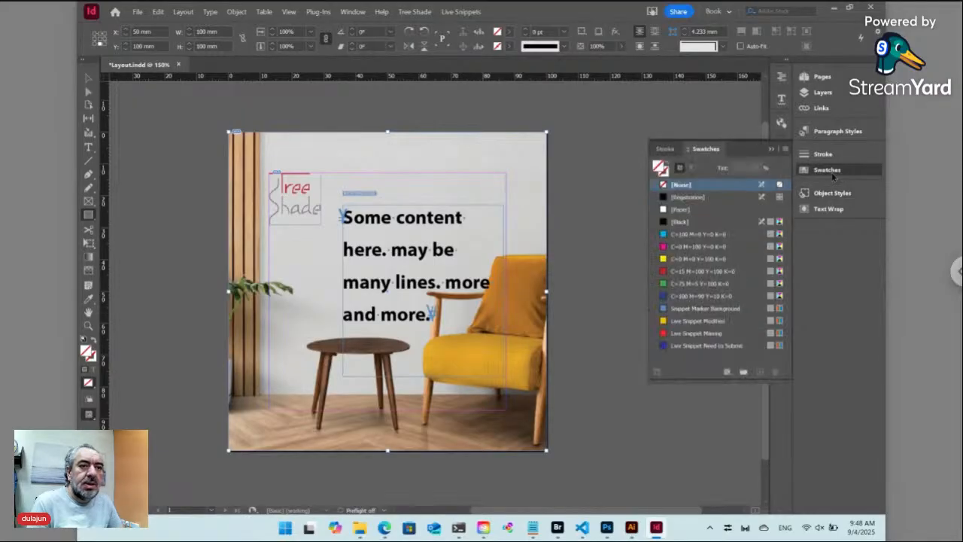
pyautogui.click(691, 222)
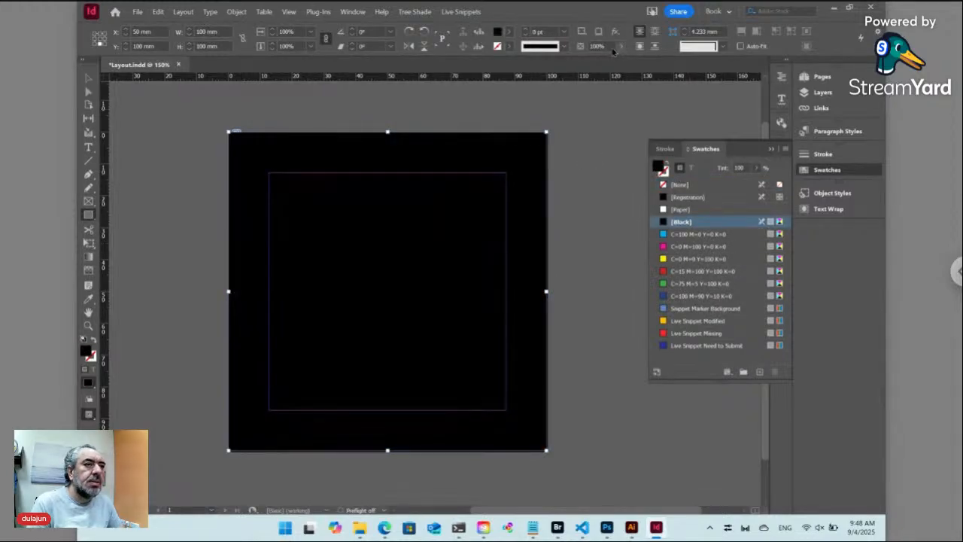
# Reduce the black rectangle's opacity to 60%
pyautogui.hotkey('shift', 'Down')
pyautogui.hotkey('shift', 'Down')
pyautogui.hotkey('shift', 'Down')
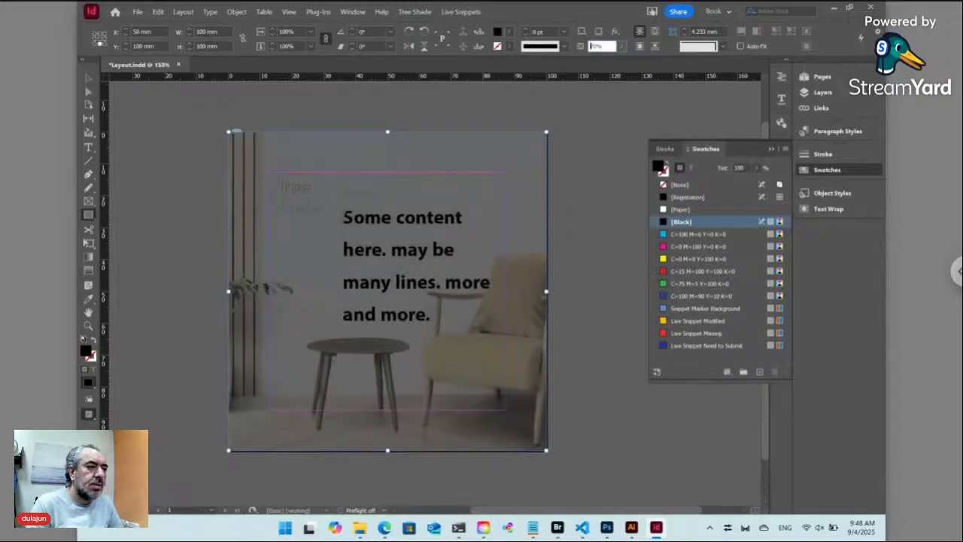
pyautogui.hotkey('shift', 'Up')
pyautogui.hotkey('shift', 'Down')
pyautogui.hotkey('shift', 'Down')
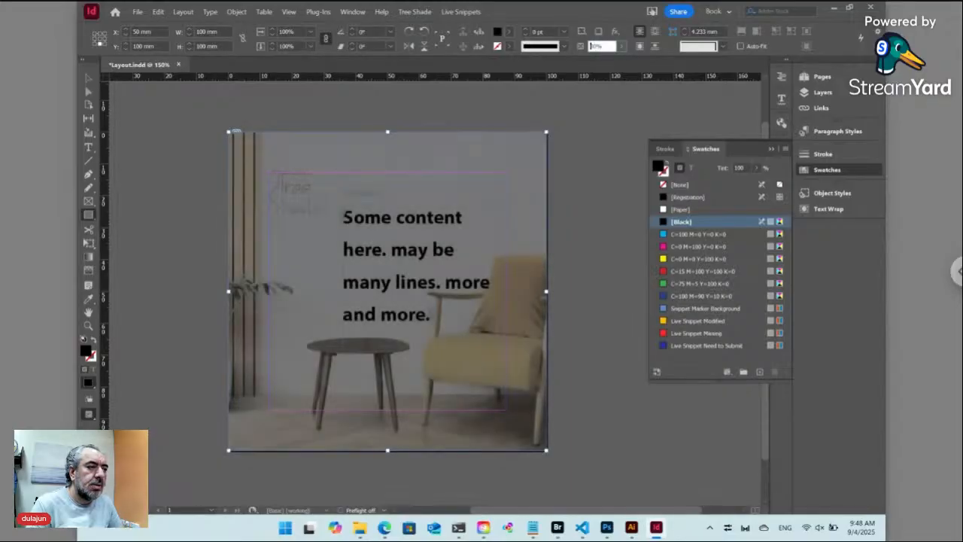
pyautogui.press('Return')
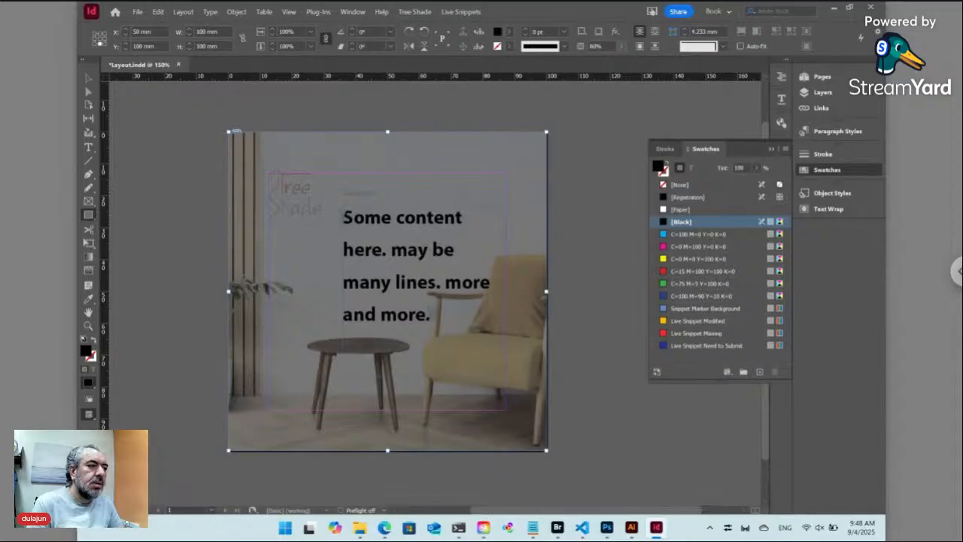
# Narrow the black overlay from its left side to about 68.6 mm wide and stack it between the living-room image and the content text
pyautogui.click(88, 148)
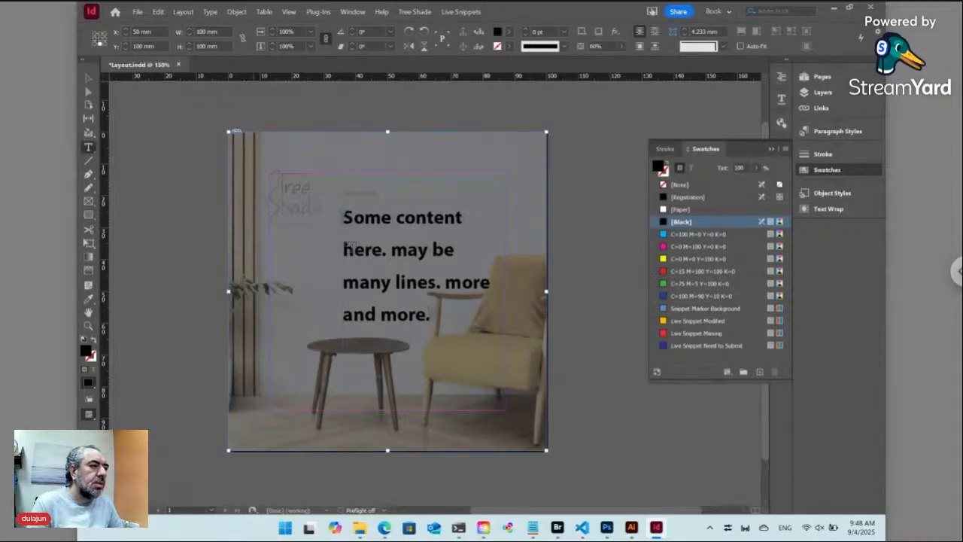
pyautogui.hotkey('ctrl', 'shift', 'a')
pyautogui.press('v')
pyautogui.click(254, 228)
pyautogui.moveTo(228, 291); pyautogui.dragTo(327, 287)
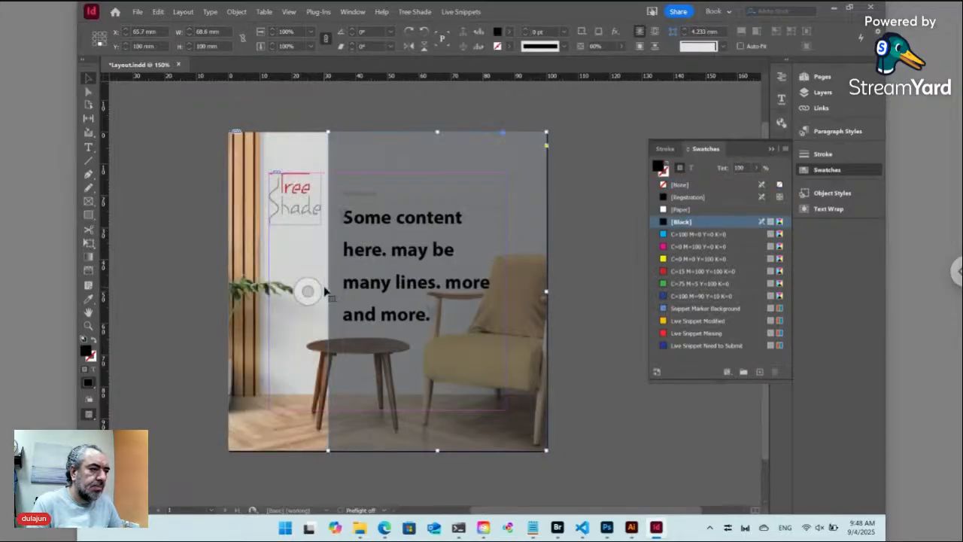
pyautogui.click(401, 292)
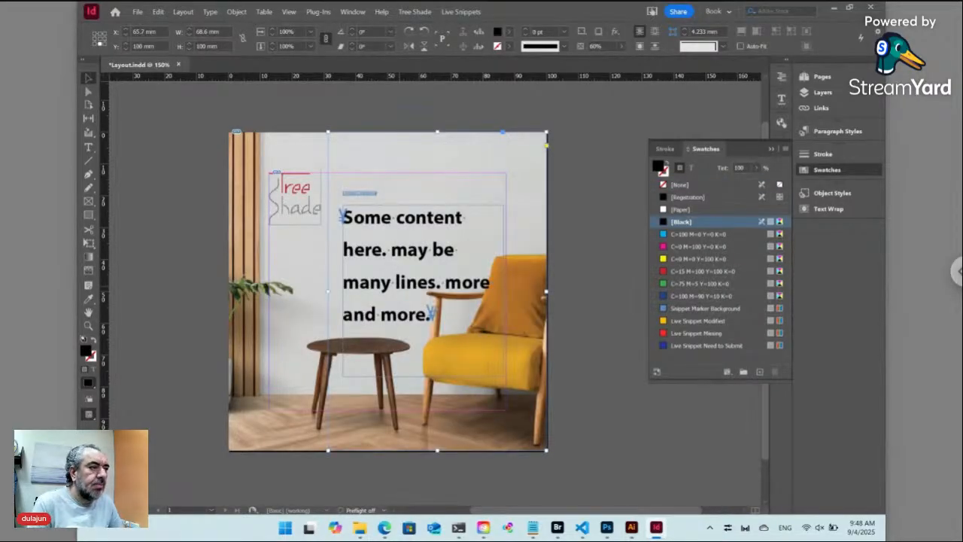
pyautogui.hotkey('ctrl', ']')
# Colour all of the content text with the [Paper] swatch
pyautogui.doubleClick(398, 279)
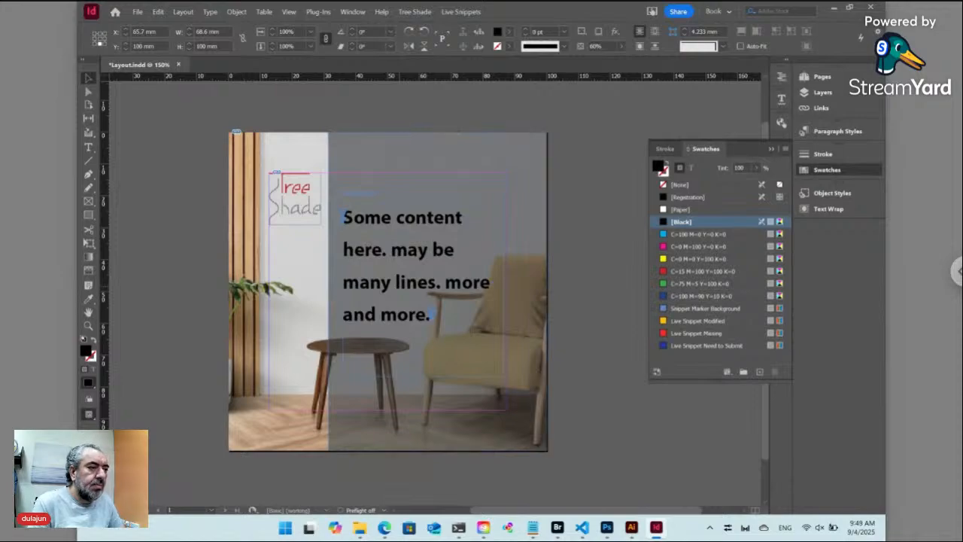
pyautogui.hotkey('ctrl', 'a')
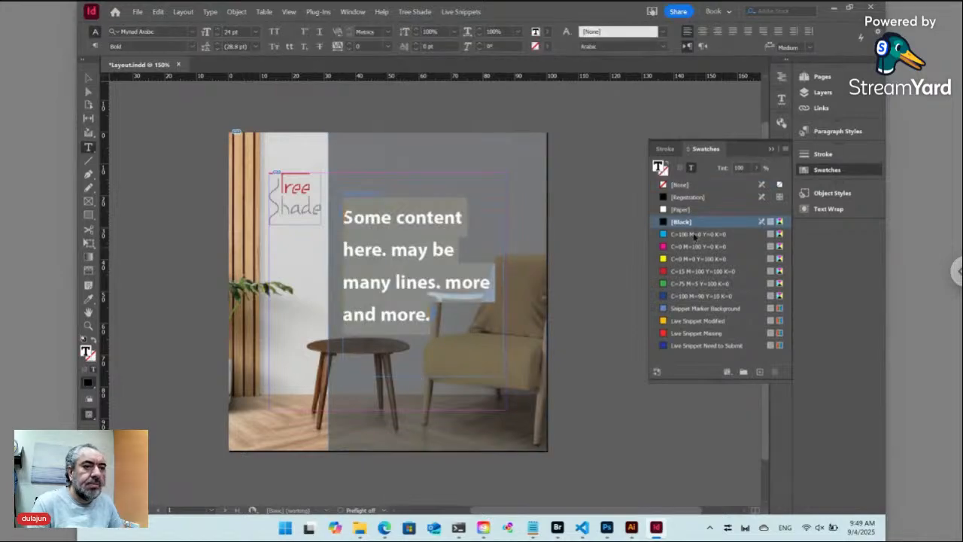
pyautogui.click(681, 210)
pyautogui.click(412, 250)
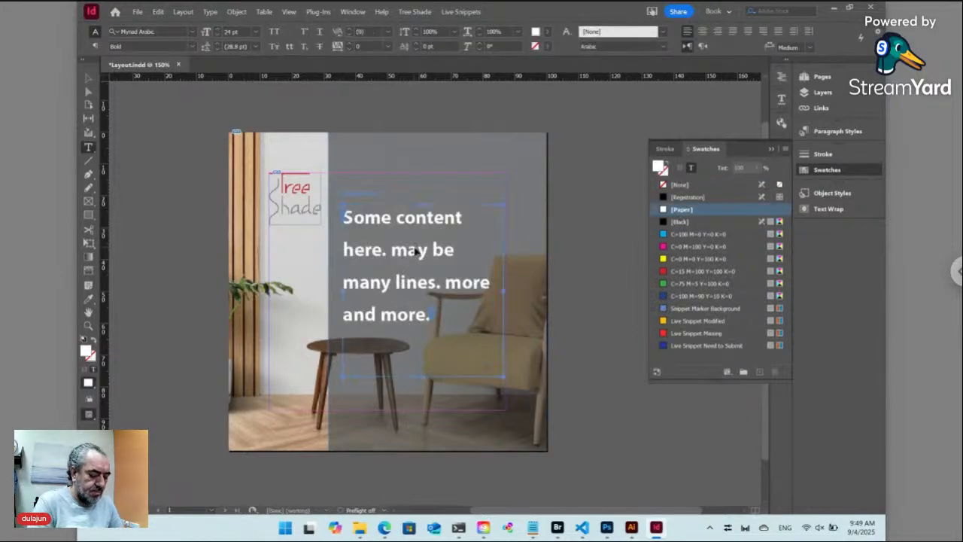
# Move the content text frame up into the upper-right corner of the page margins, over the dark overlay
pyautogui.hotkey('ctrl', 'shift', 'a')
pyautogui.press('v')
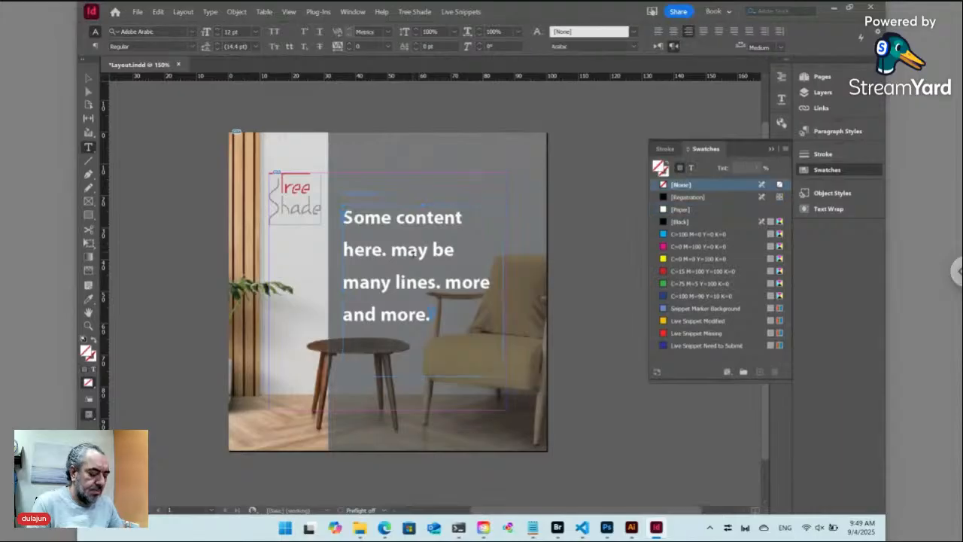
pyautogui.click(423, 261)
pyautogui.moveTo(424, 261); pyautogui.dragTo(402, 206)
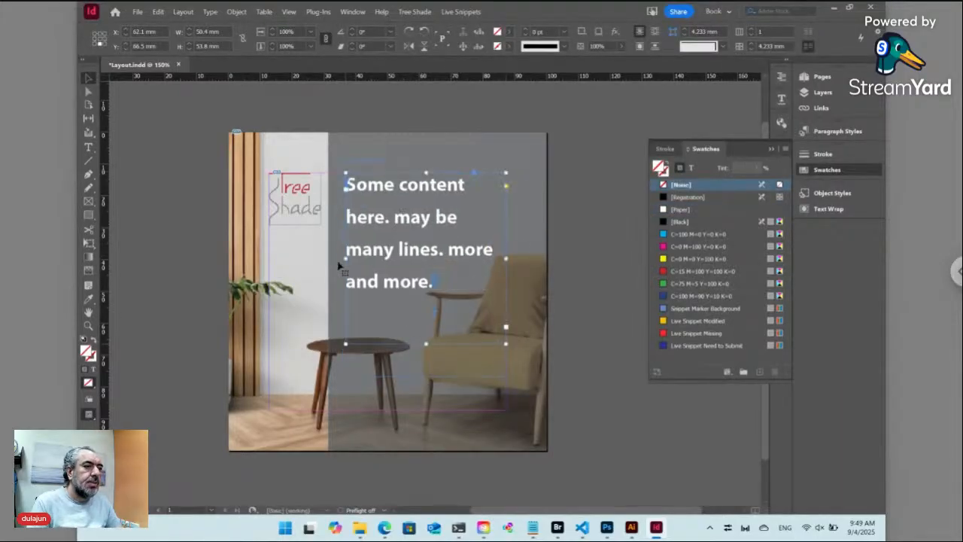
pyautogui.click(164, 249)
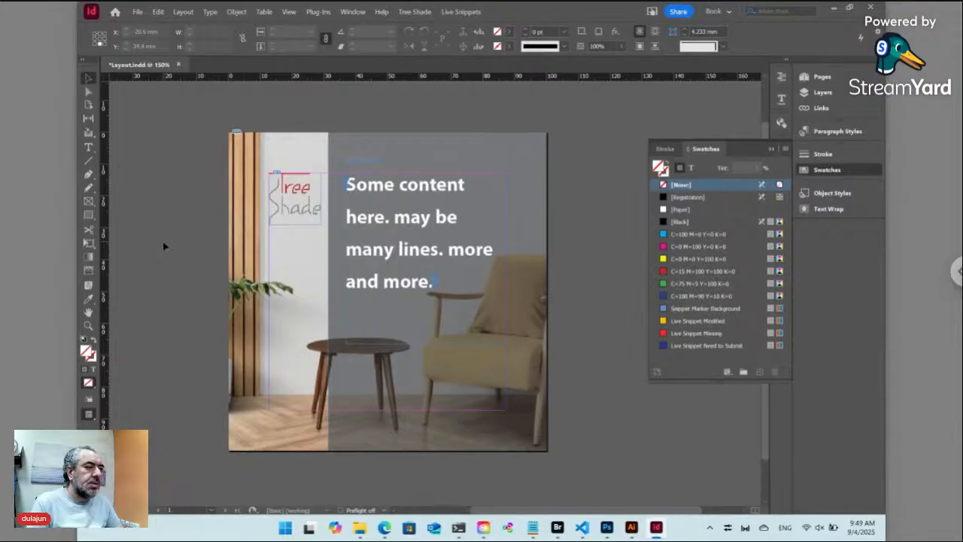
# Crop the living-room image frame from its left side to the overlay's edge, making it 68.6 mm wide
pyautogui.click(386, 291)
pyautogui.moveTo(228, 291); pyautogui.dragTo(322, 290)
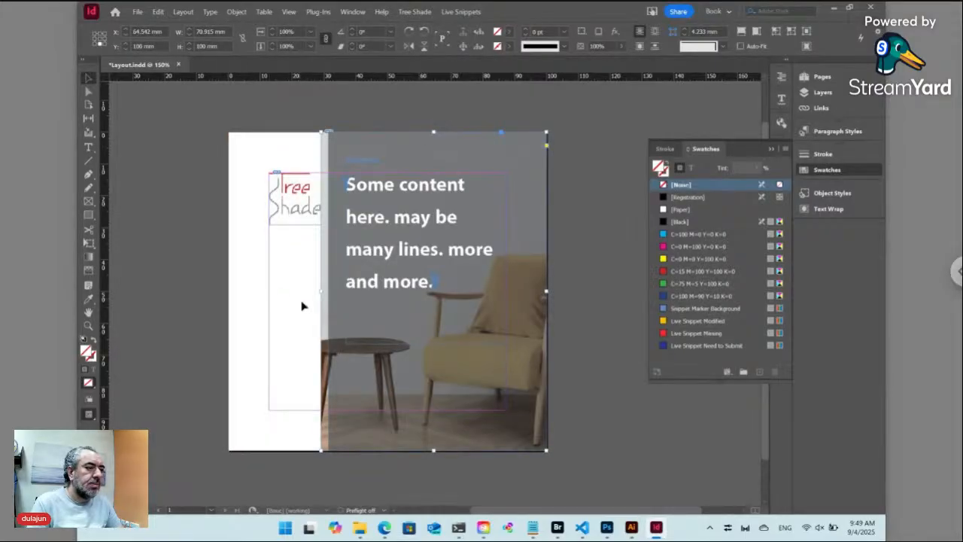
pyautogui.hotkey('ctrl', 'z')
pyautogui.moveTo(230, 295); pyautogui.dragTo(328, 293)
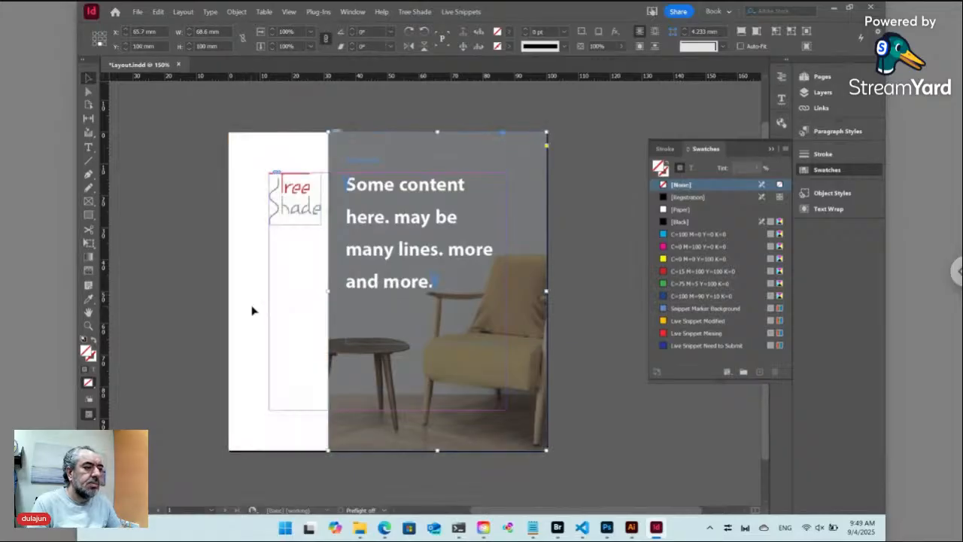
pyautogui.click(252, 310)
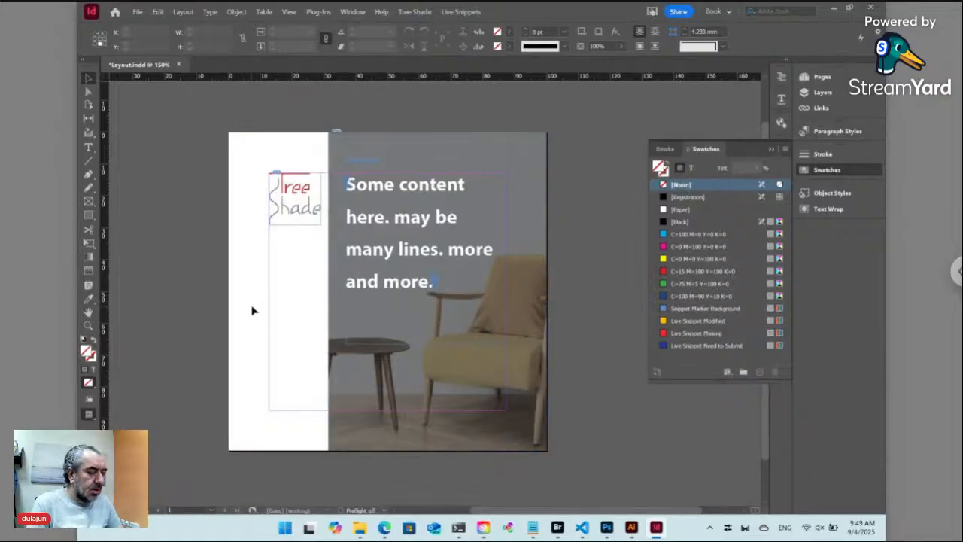
# Save Layout.indd and agree to check it in
pyautogui.hotkey('ctrl', 's')
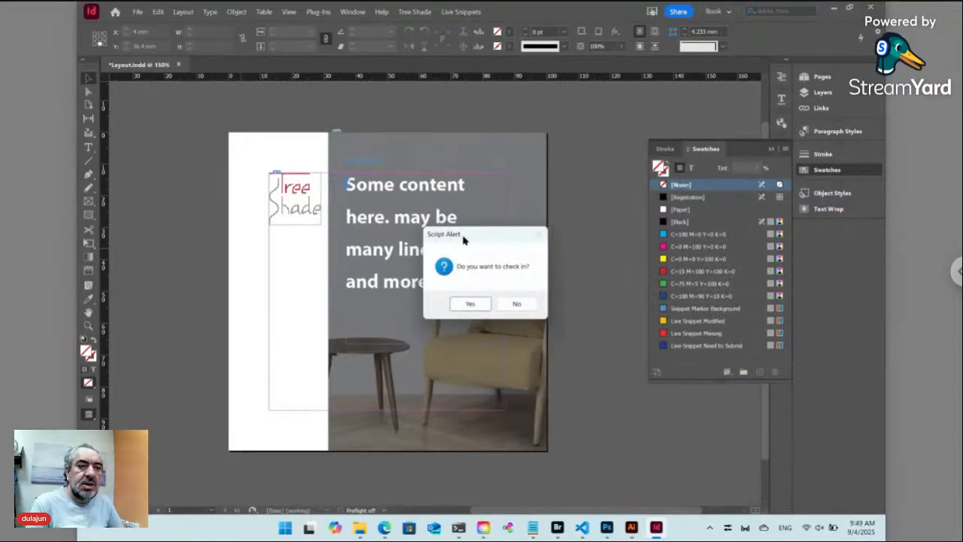
pyautogui.moveTo(469, 239); pyautogui.dragTo(529, 243)
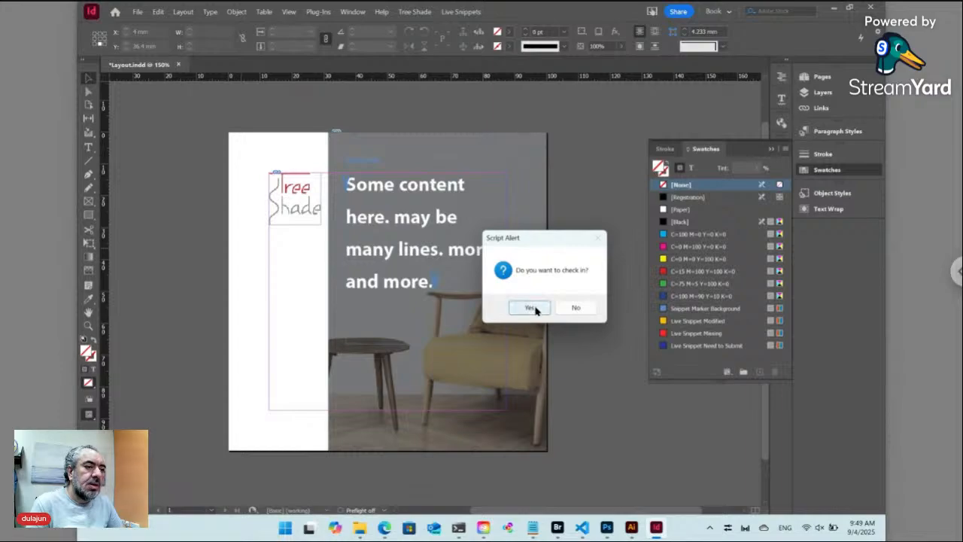
pyautogui.click(531, 308)
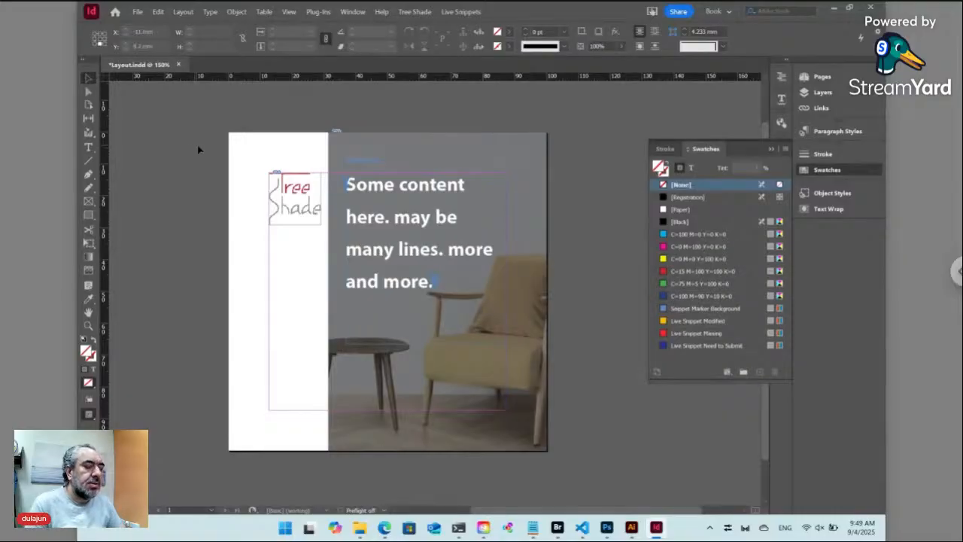
# Return to the Workshop Options folder in Bridge, then switch to the browser and reload the Options form page
pyautogui.hotkey('alt', 'Tab')
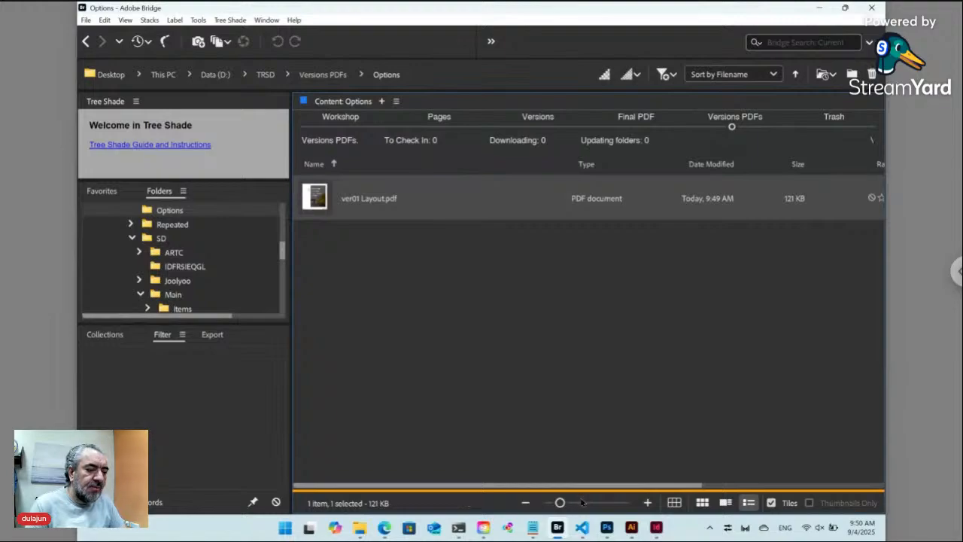
pyautogui.click(339, 127)
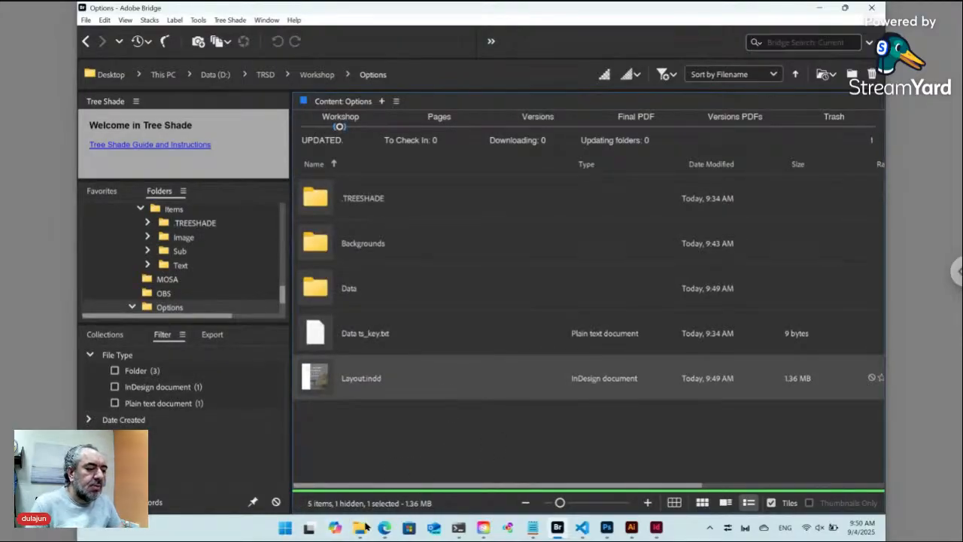
pyautogui.click(385, 455)
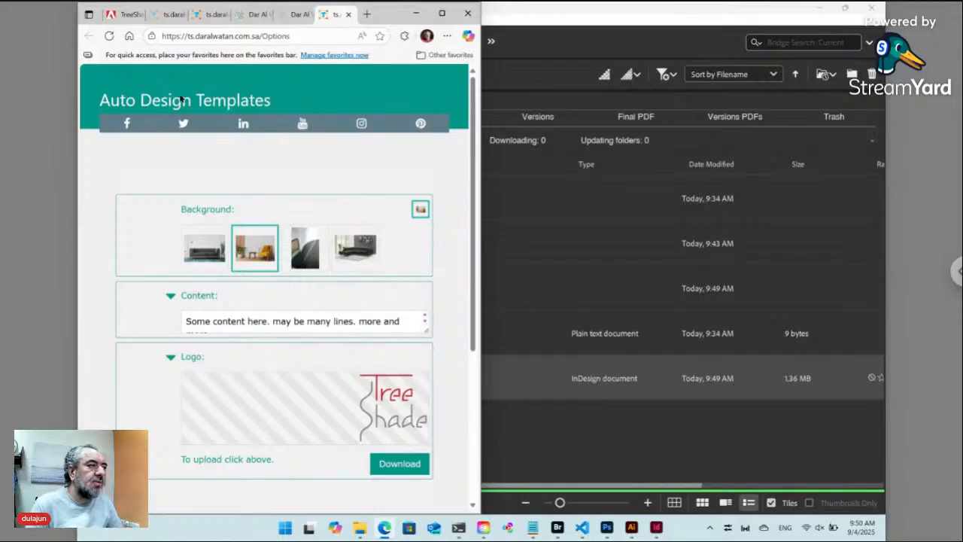
pyautogui.click(109, 36)
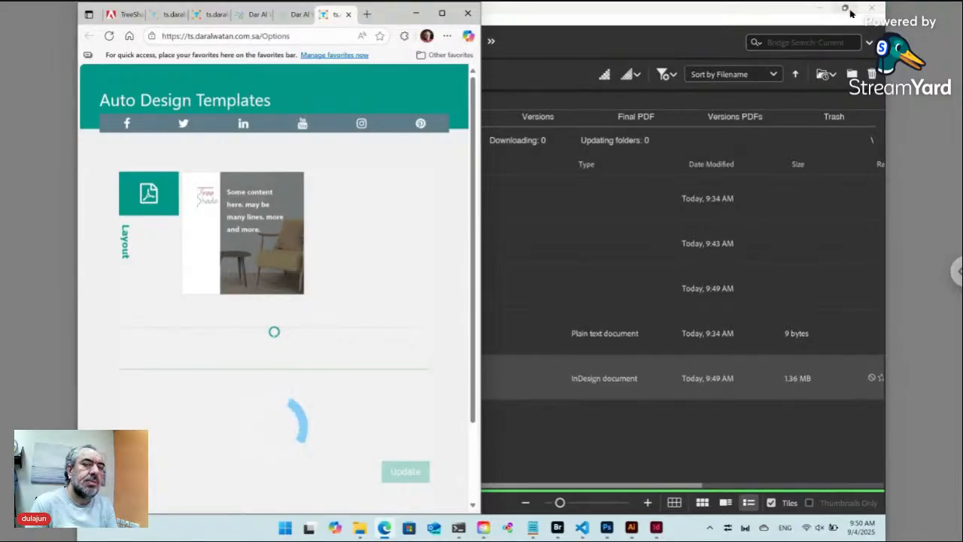
# Shrink the Bridge and InDesign windows and place them beside the browser form
pyautogui.moveTo(845, 8)
pyautogui.click(795, 89)
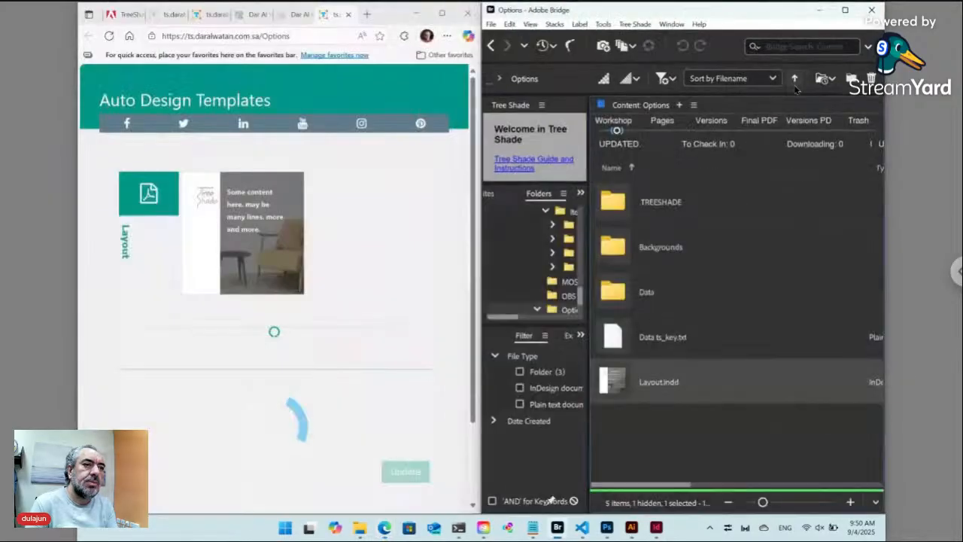
pyautogui.click(656, 528)
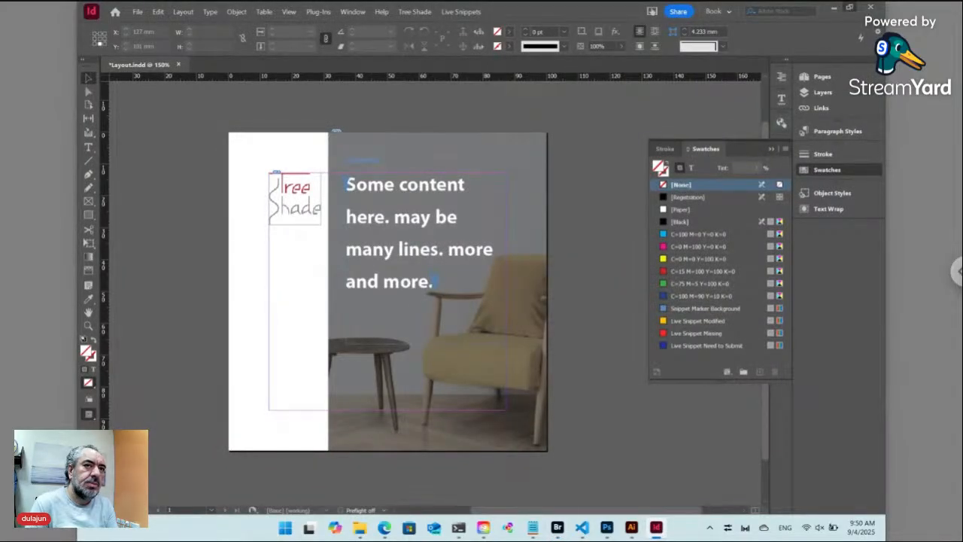
pyautogui.click(850, 8)
pyautogui.moveTo(213, 21); pyautogui.dragTo(611, 34)
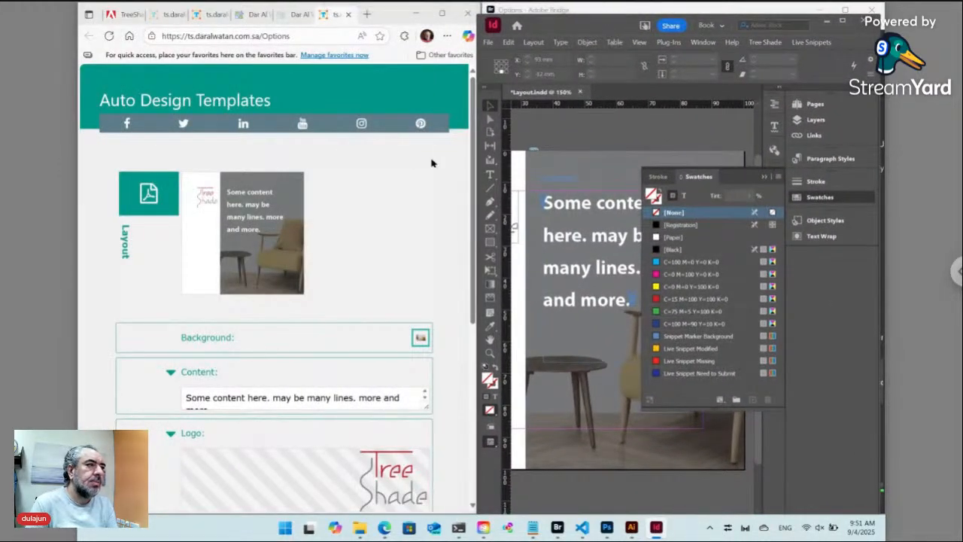
# Select the fourth Background option, the dark sofa photo, in the Options web form
pyautogui.click(398, 192)
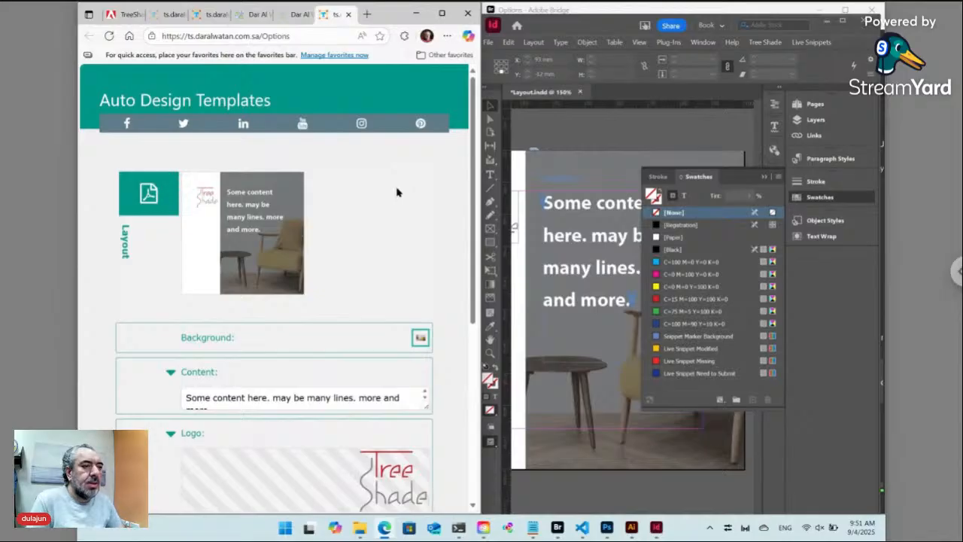
pyautogui.scroll(-2, 362, 271)
pyautogui.scroll(-2, 362, 271)
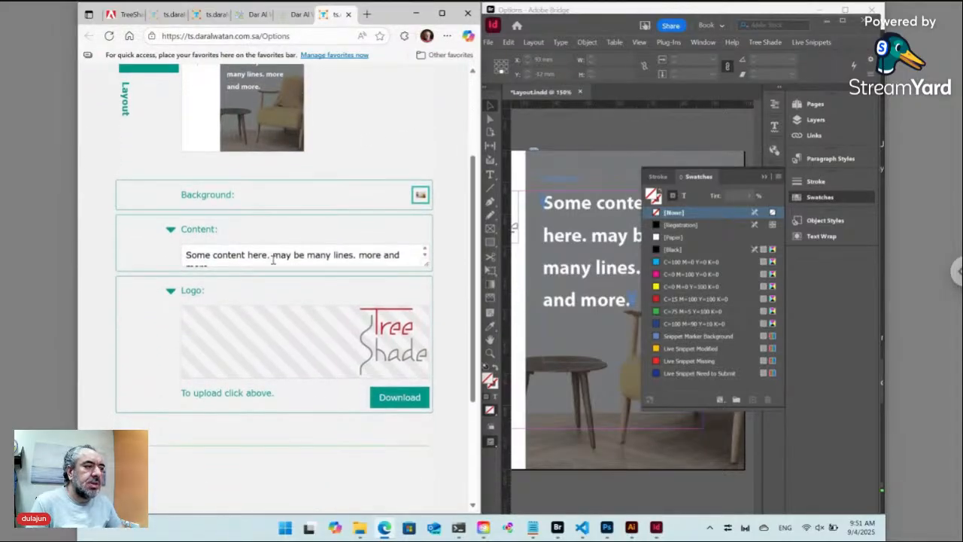
pyautogui.click(421, 196)
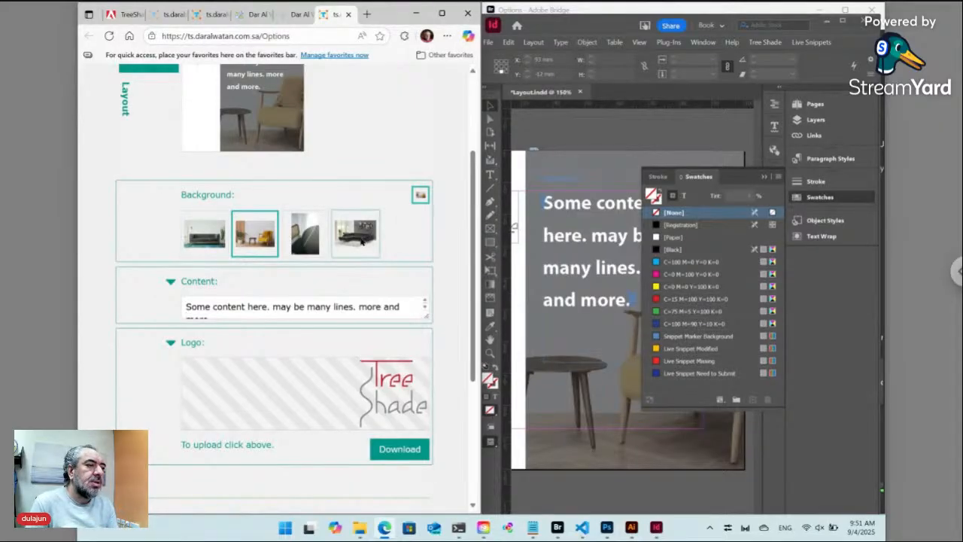
pyautogui.click(360, 239)
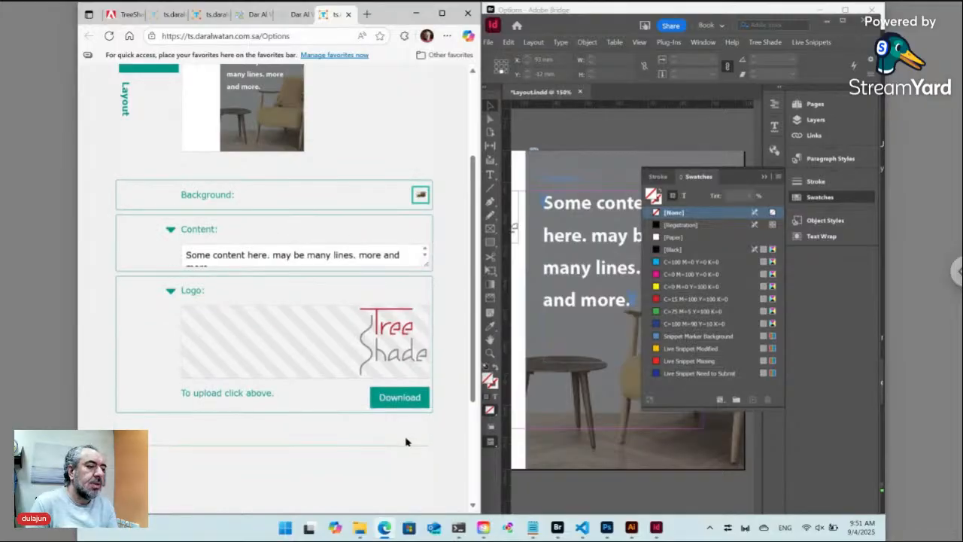
# Replace the Content text in the Options form with "New text entirely. let's see what will happen!"
pyautogui.scroll(-3, 407, 442)
pyautogui.scroll(1, 326, 282)
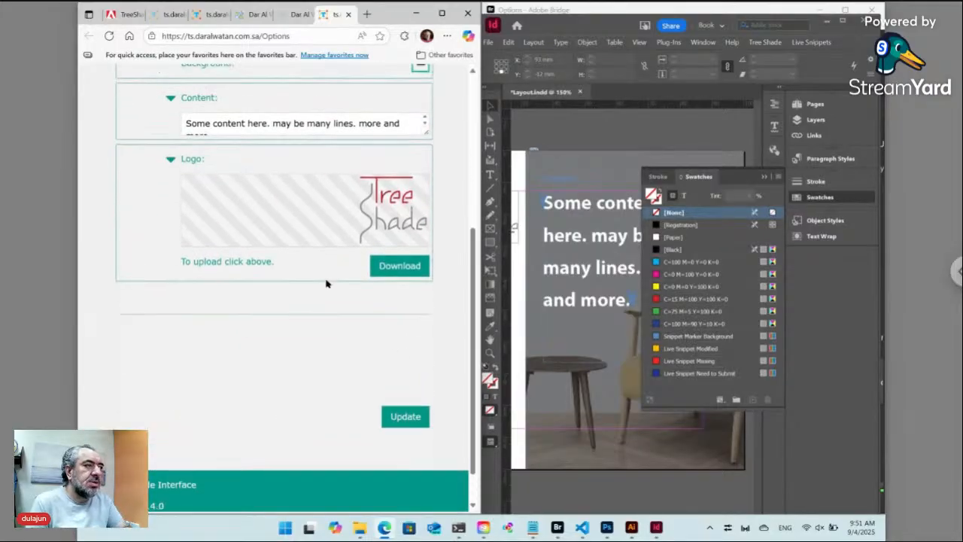
pyautogui.scroll(2, 326, 283)
pyautogui.click(273, 172)
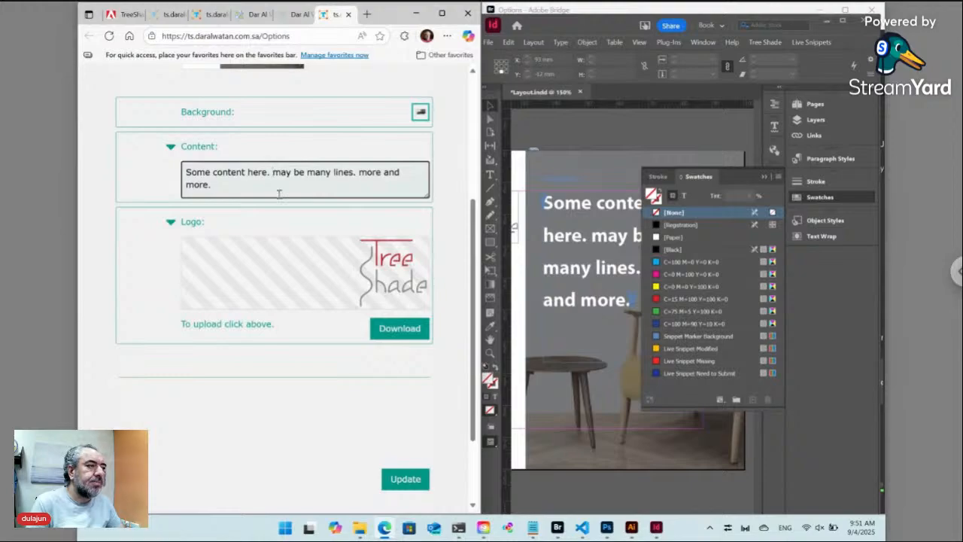
pyautogui.hotkey('ctrl', 'a')
pyautogui.write('New ')
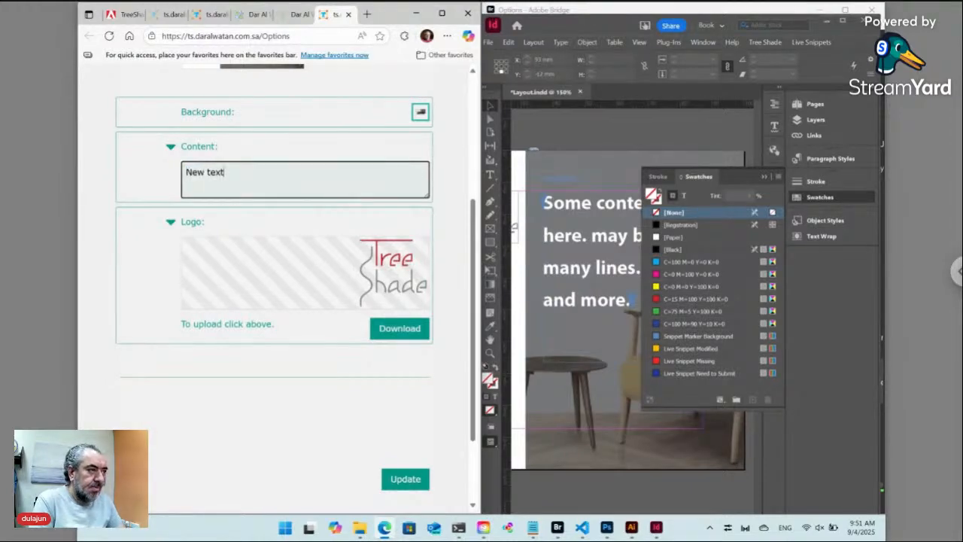
pyautogui.write('text entire')
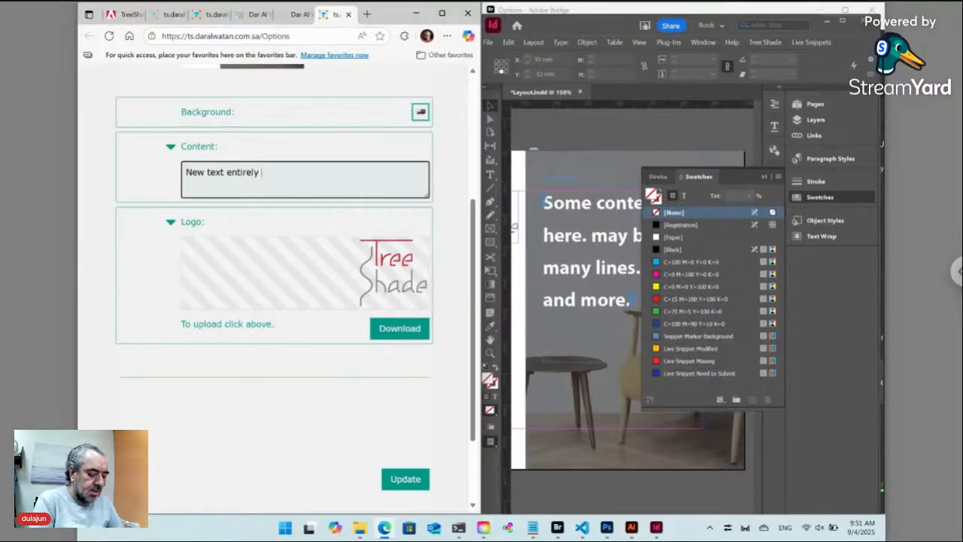
pyautogui.write("ly. let's see what will happen!")
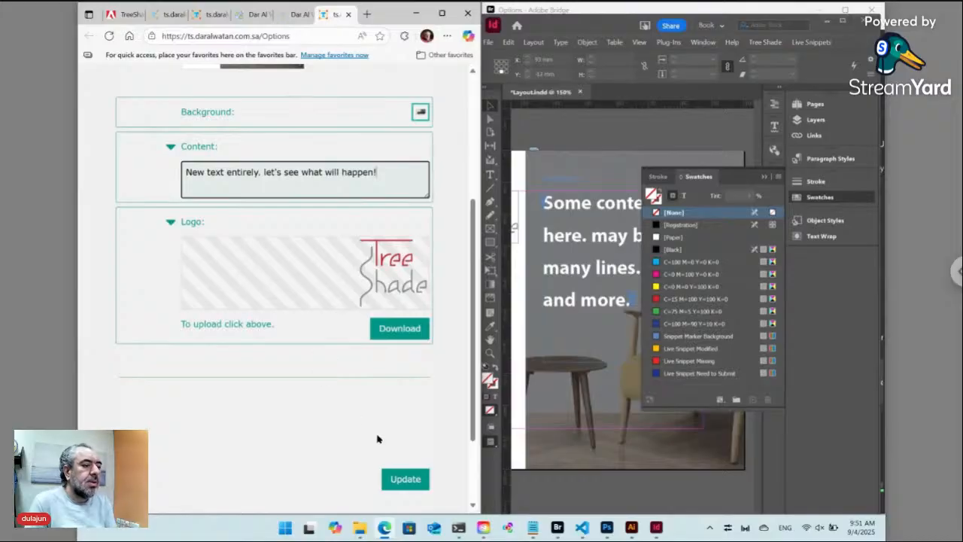
# Upload art.png from Downloads as the new Logo and submit the form update
pyautogui.click(411, 476)
pyautogui.click(391, 228)
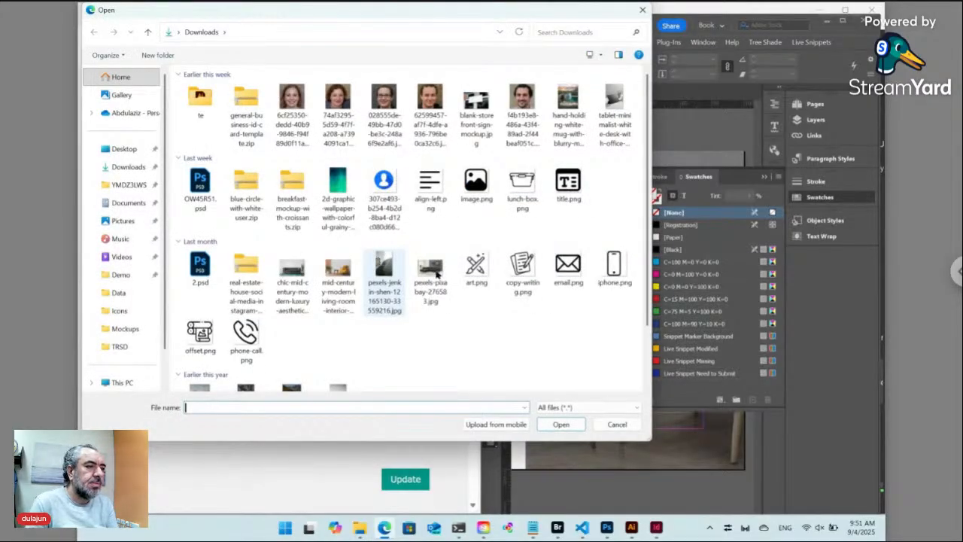
pyautogui.click(475, 268)
pyautogui.click(560, 423)
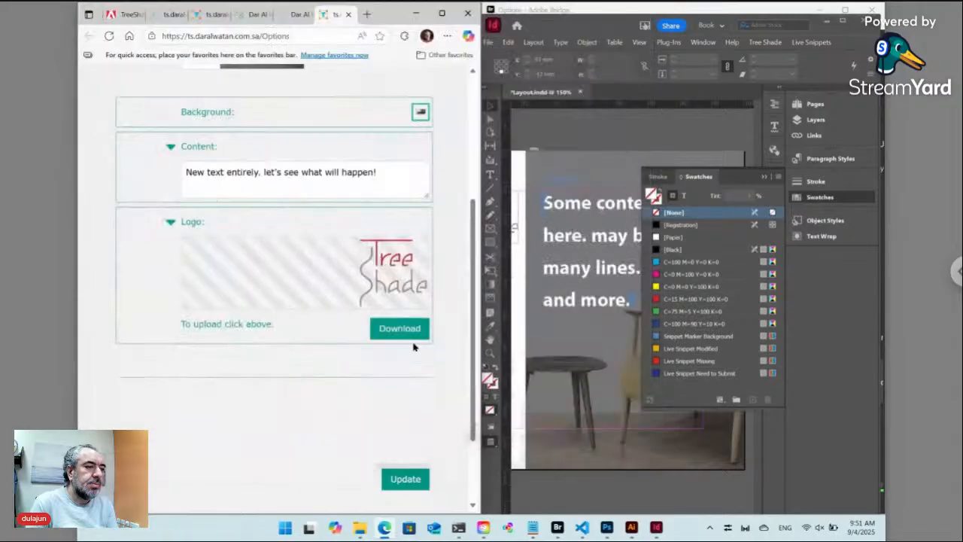
pyautogui.click(407, 479)
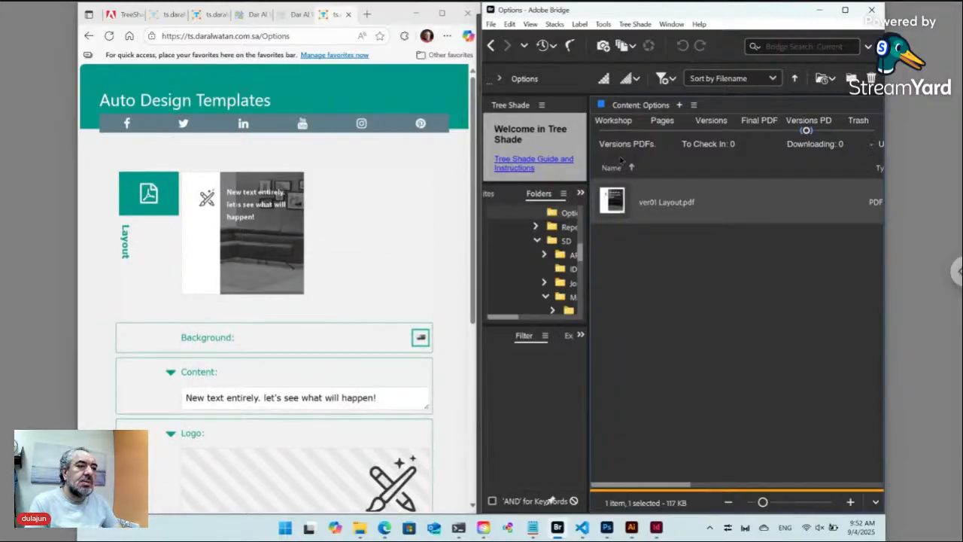
# In Bridge, open the Data folder in the Workshop stage of Options to compare it with the form's expanded Background choices
pyautogui.click(618, 131)
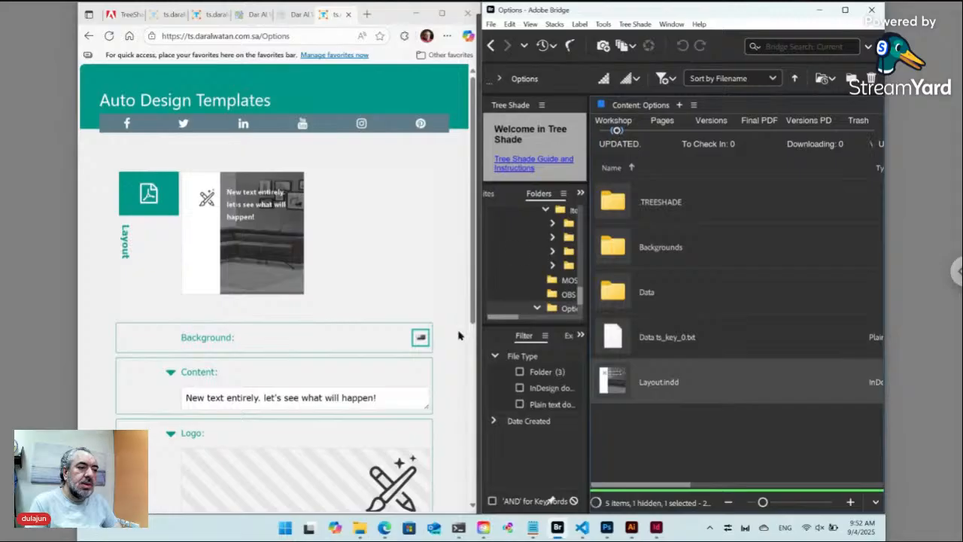
pyautogui.click(422, 338)
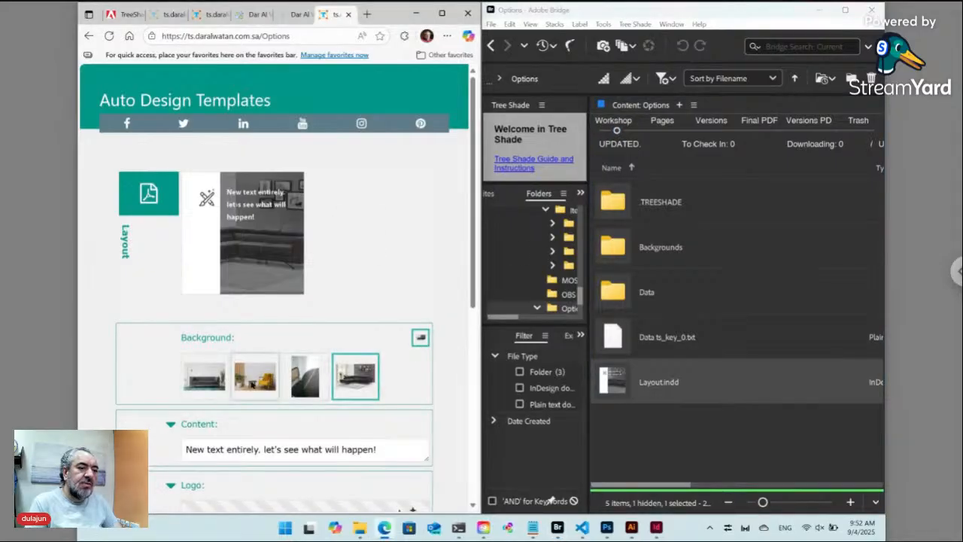
pyautogui.doubleClick(622, 293)
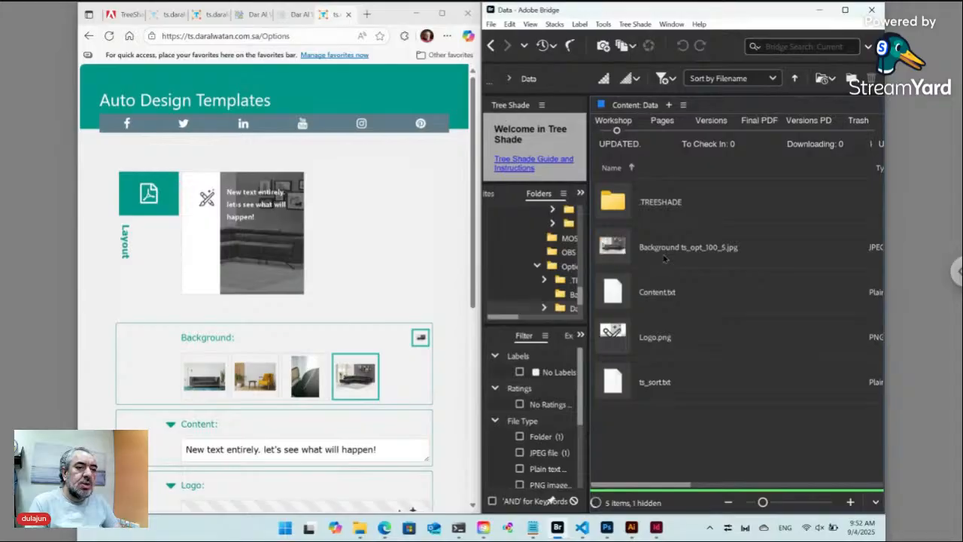
# Examine the Copying Sequence commands available for Background ts_opt_100_5.jpg, without running any of them
pyautogui.click(622, 255)
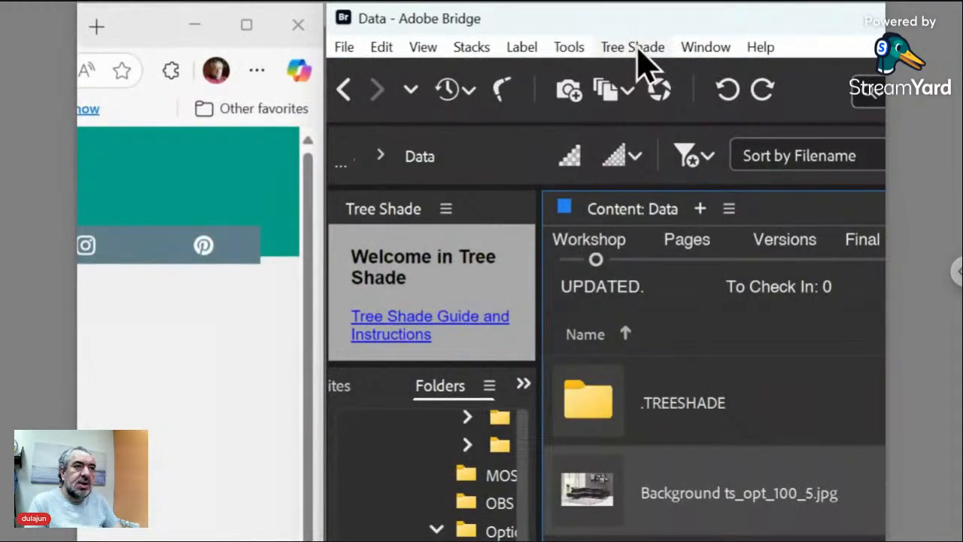
pyautogui.click(636, 53)
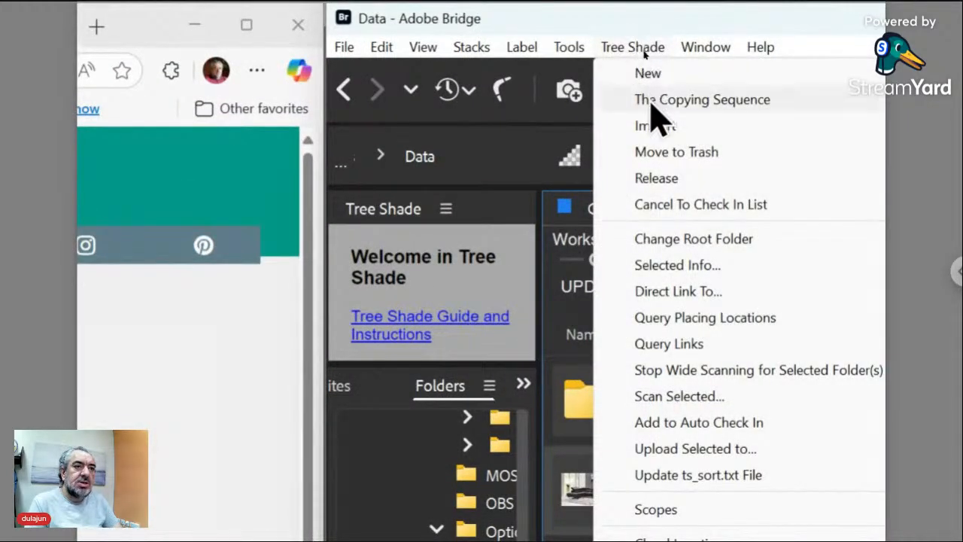
pyautogui.moveTo(652, 118)
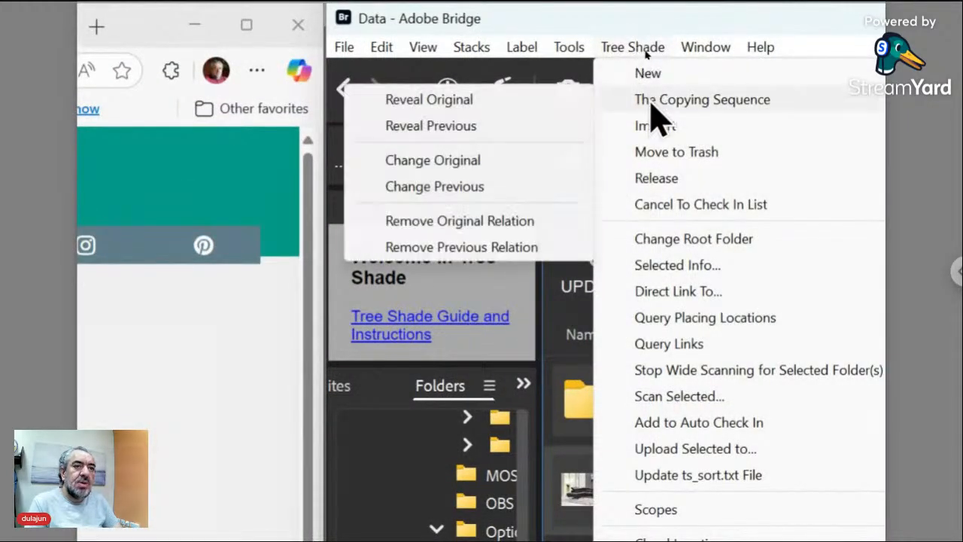
pyautogui.click(608, 99)
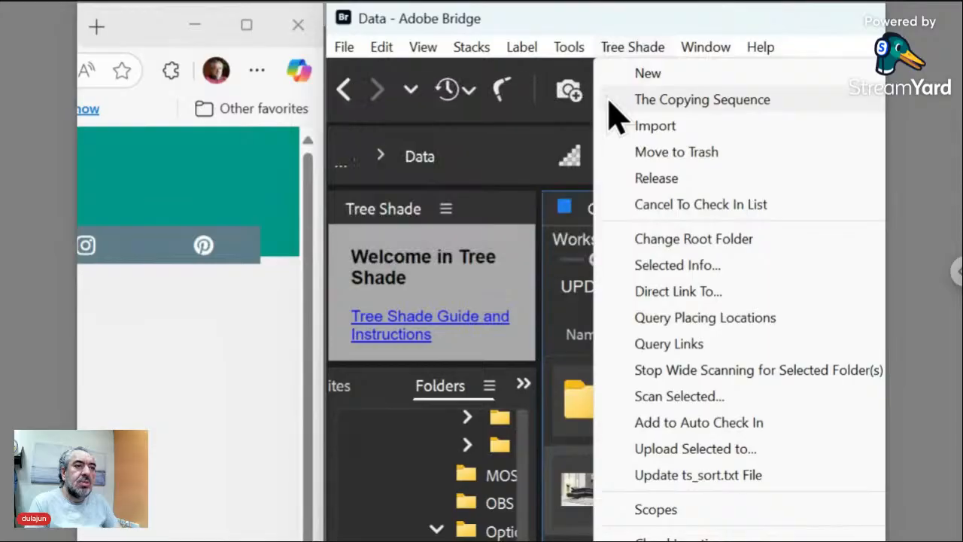
pyautogui.press('Escape')
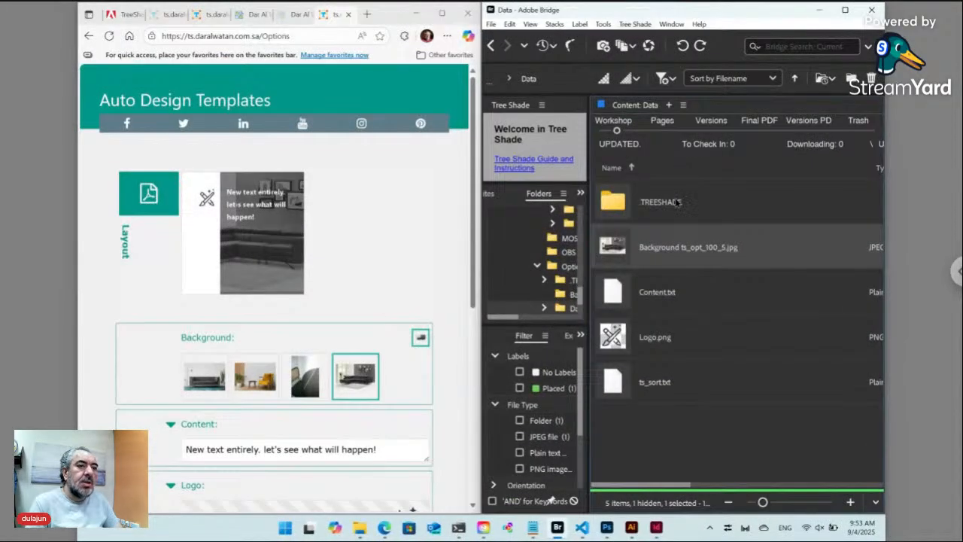
# Create a Tree Shade Data ts_key file in the Backgrounds folder, keeping the default name
pyautogui.click(493, 45)
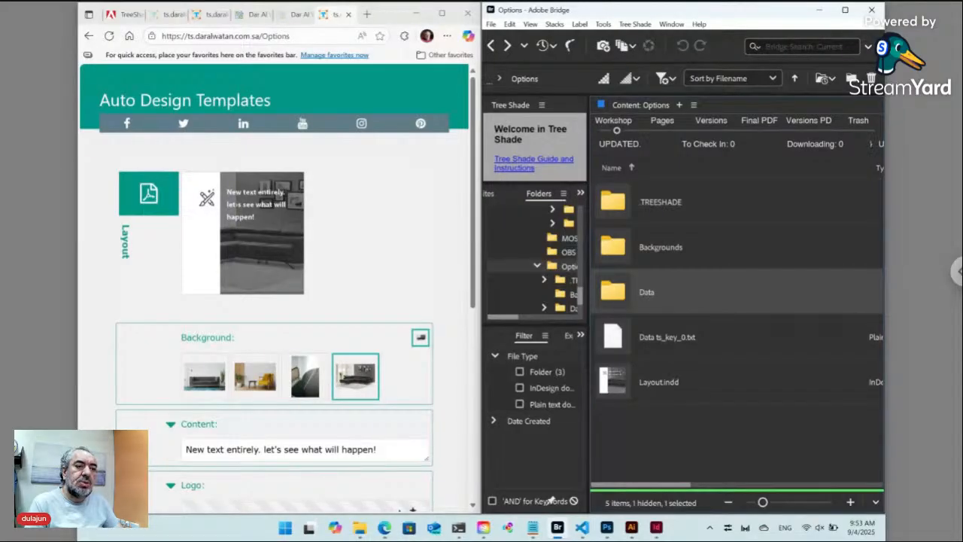
pyautogui.doubleClick(656, 248)
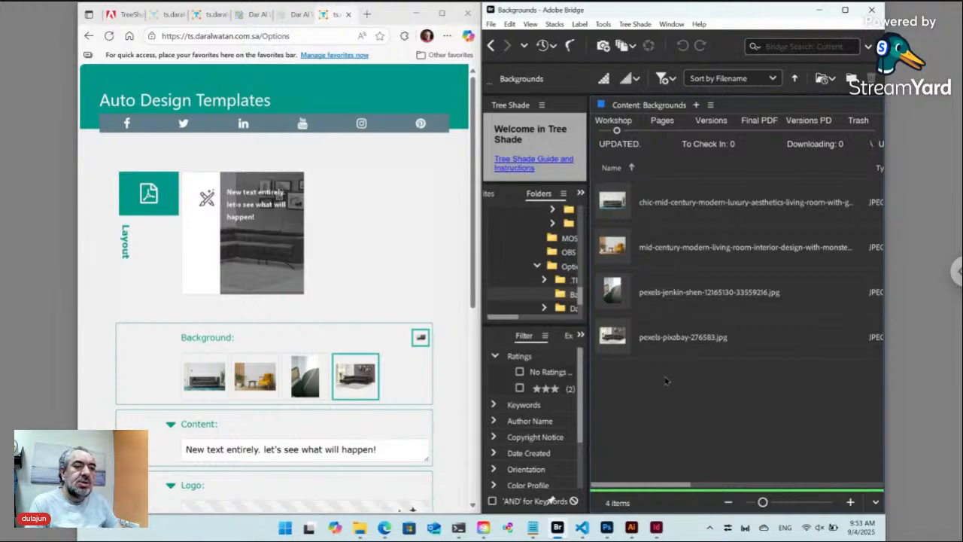
pyautogui.click(636, 24)
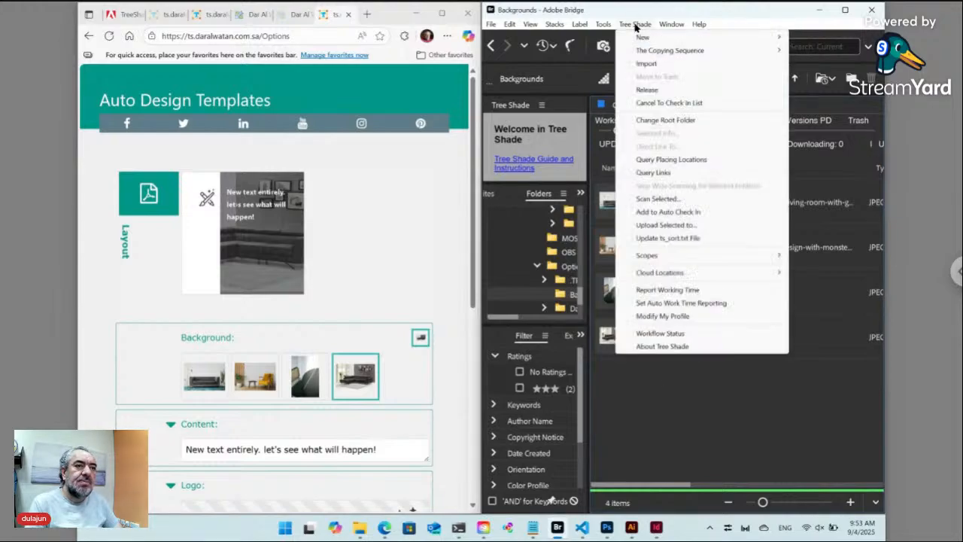
pyautogui.moveTo(640, 36)
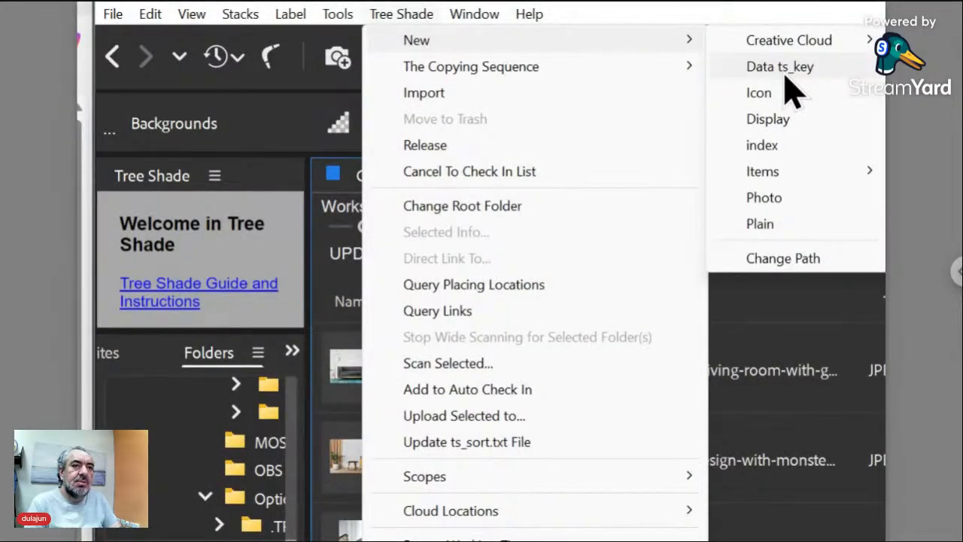
pyautogui.click(786, 75)
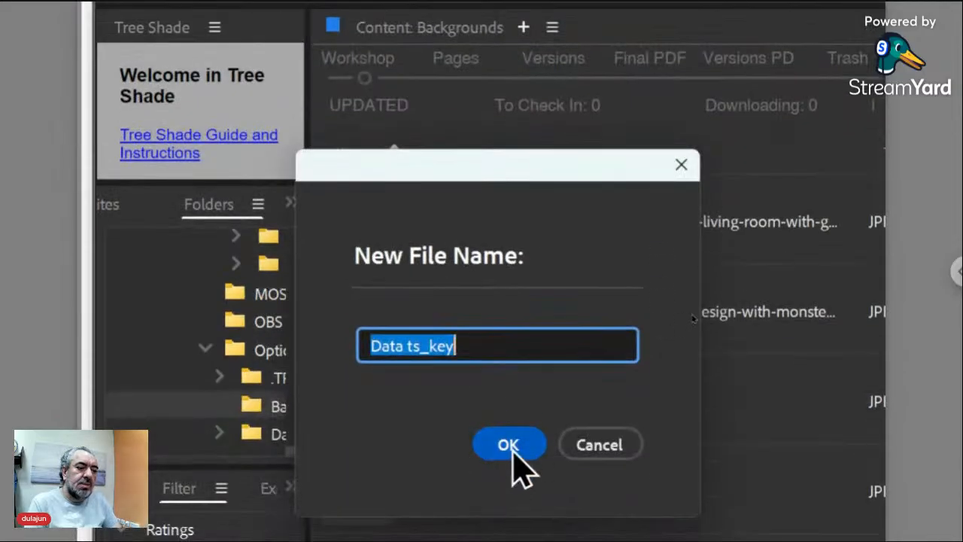
pyautogui.click(510, 446)
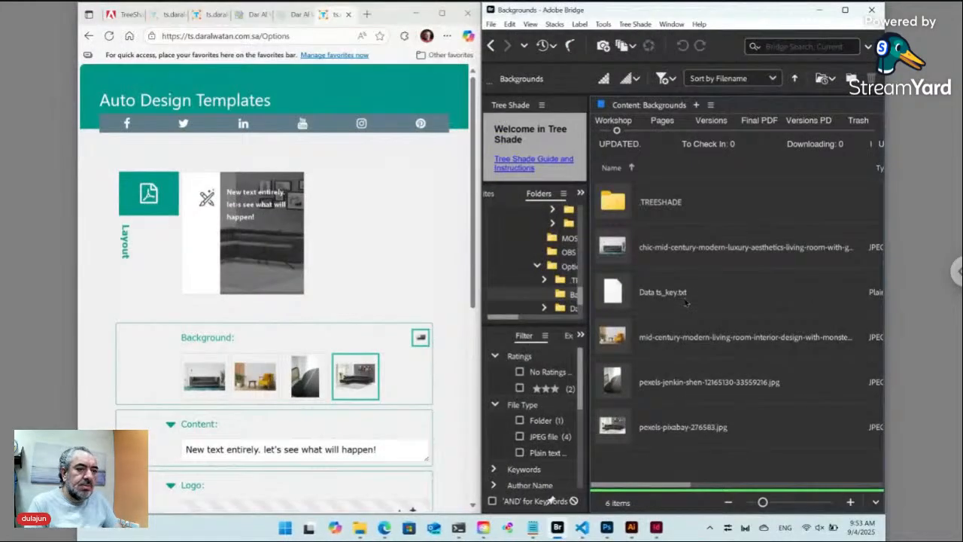
# Switch to the browser, reload the Options form, and expand its Data section and Background choices
pyautogui.click(110, 36)
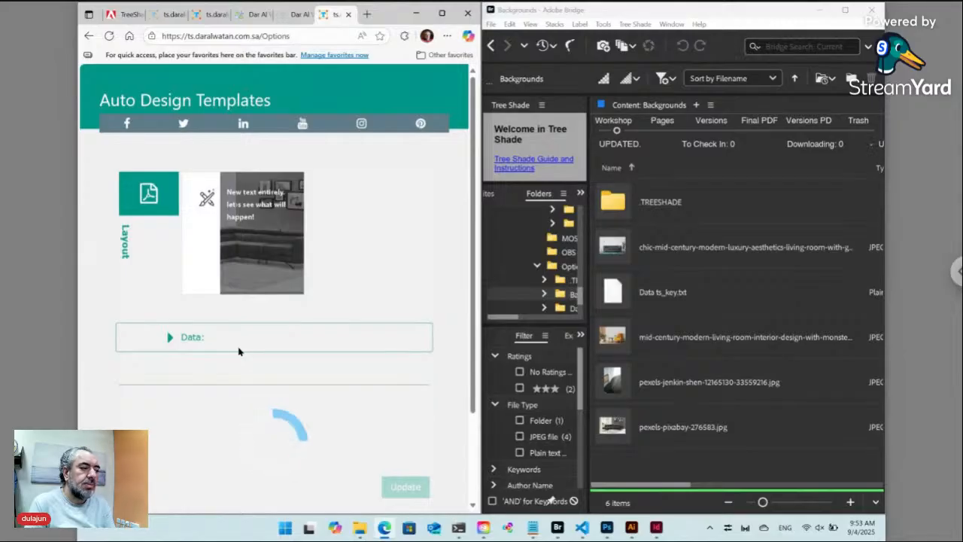
pyautogui.click(172, 339)
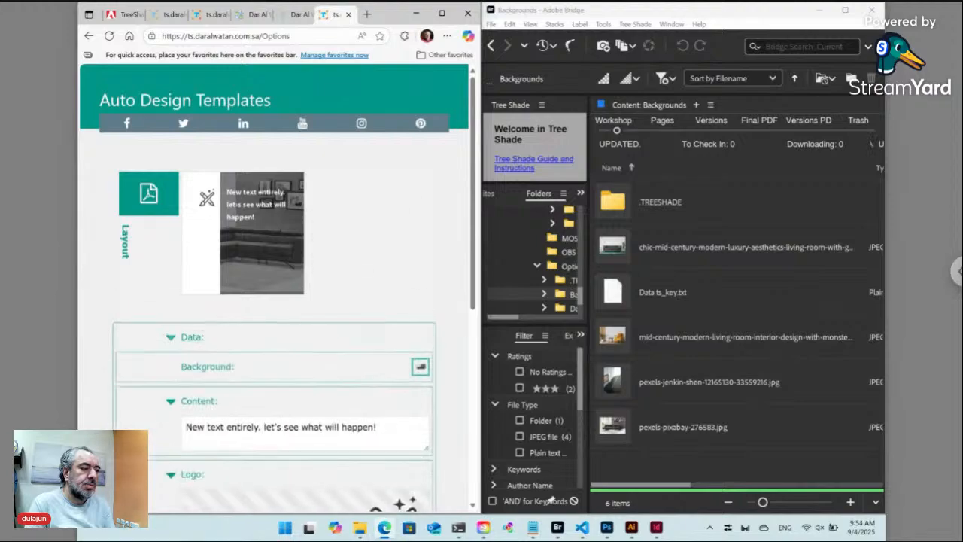
pyautogui.click(420, 366)
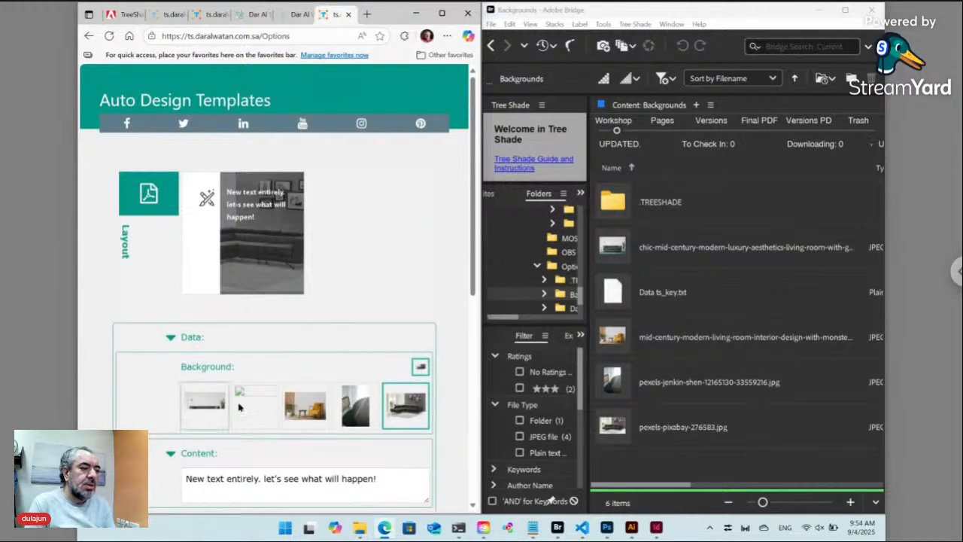
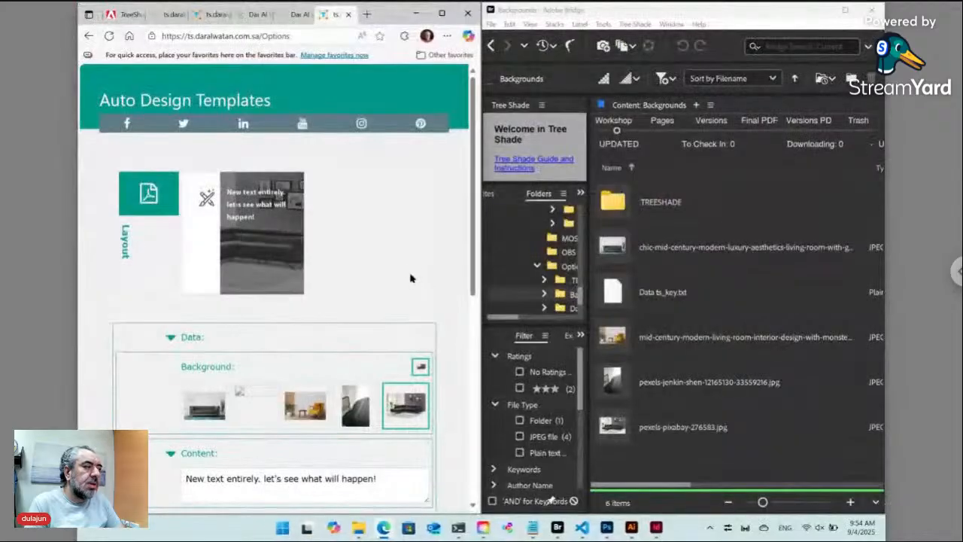
pyautogui.scroll(-2, 407, 271)
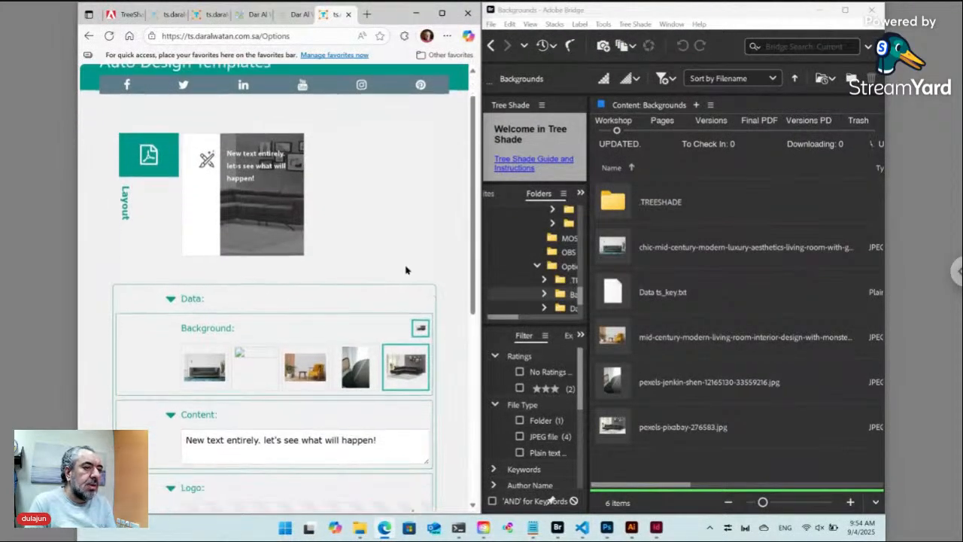
# Switch to Bridge, maximize its window and go to the Workshop Options folder
pyautogui.click(492, 46)
pyautogui.click(507, 46)
pyautogui.click(508, 46)
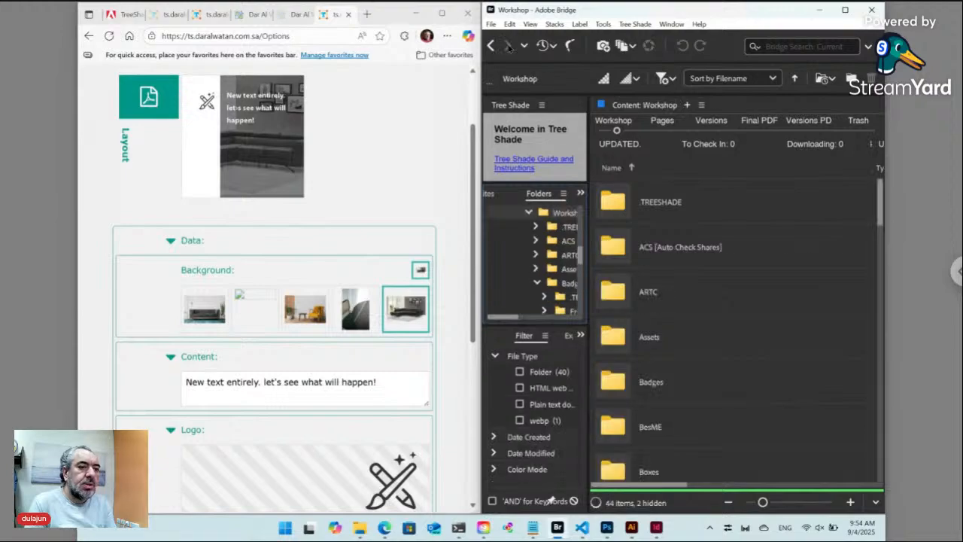
pyautogui.click(490, 46)
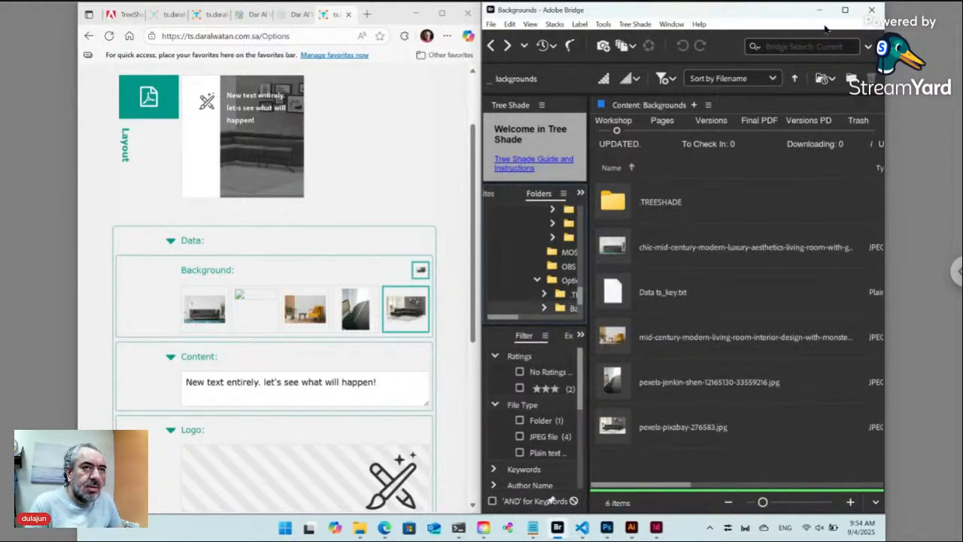
pyautogui.click(846, 11)
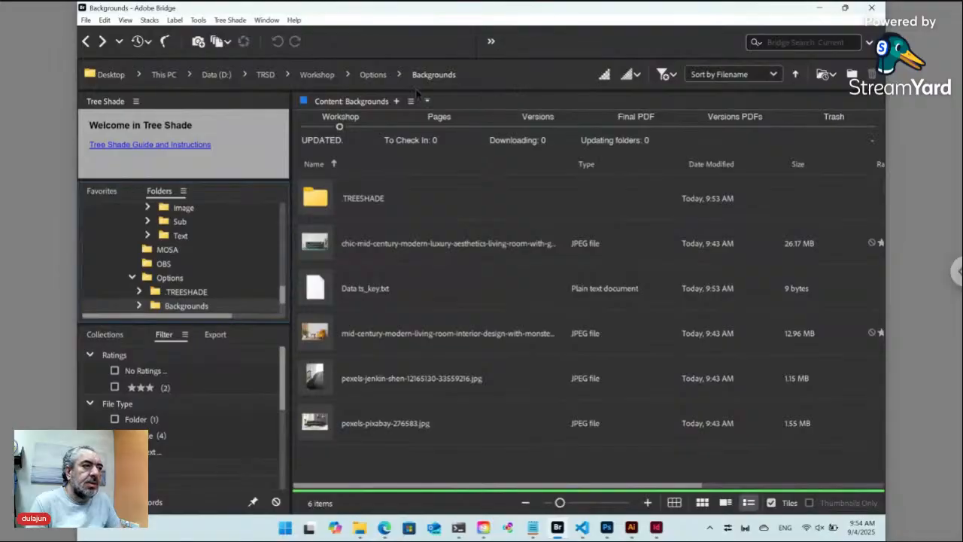
pyautogui.click(373, 75)
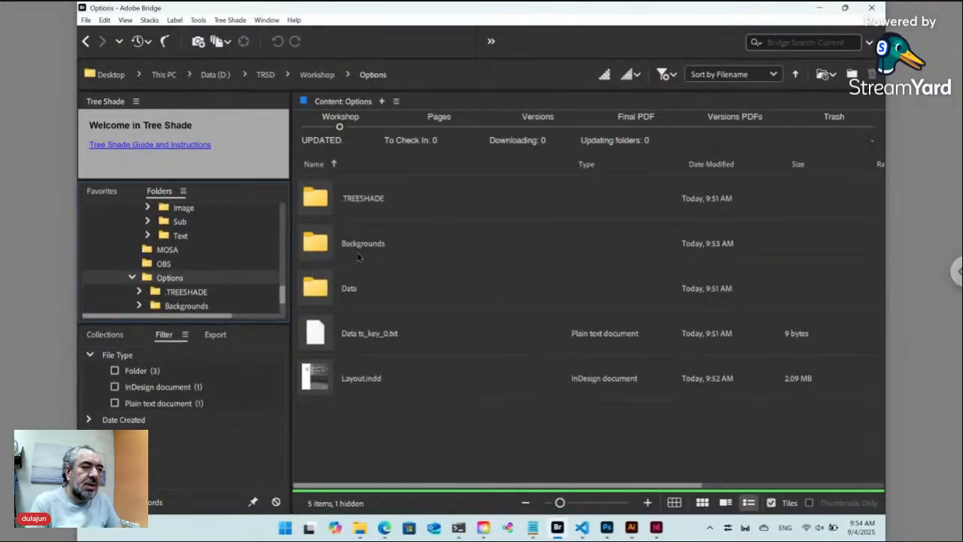
# Create a Tree Shade Plain file named Backgrounds in the Options folder and select it together with the Backgrounds folder
pyautogui.click(360, 254)
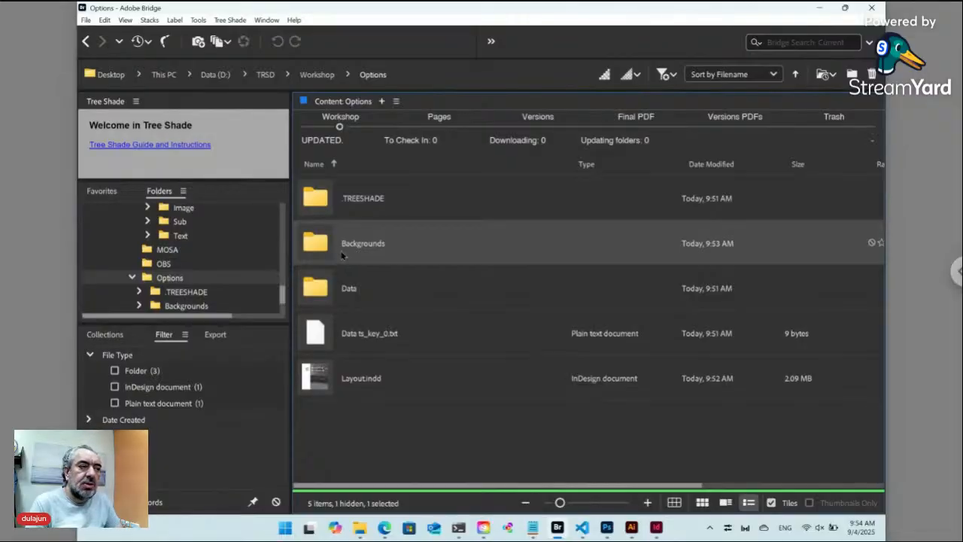
pyautogui.click(235, 22)
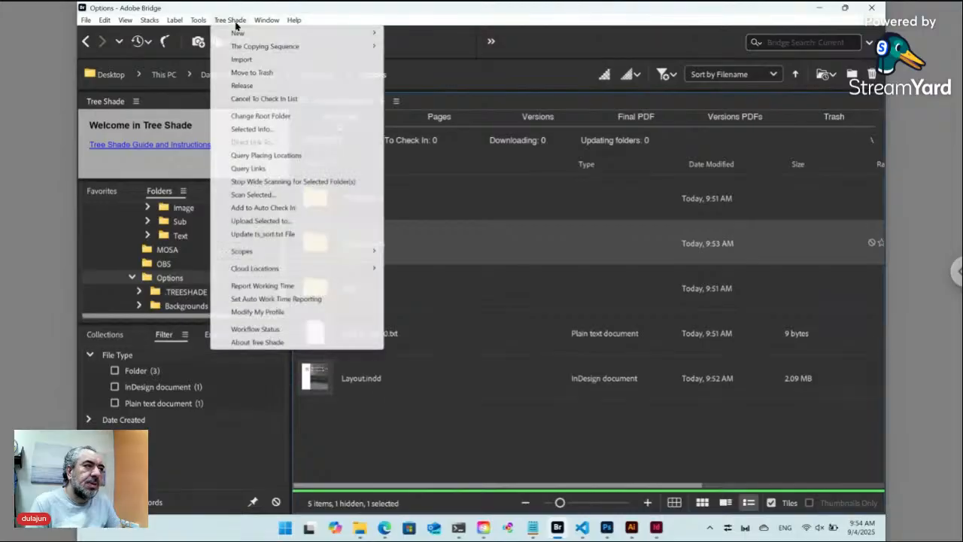
pyautogui.moveTo(239, 33)
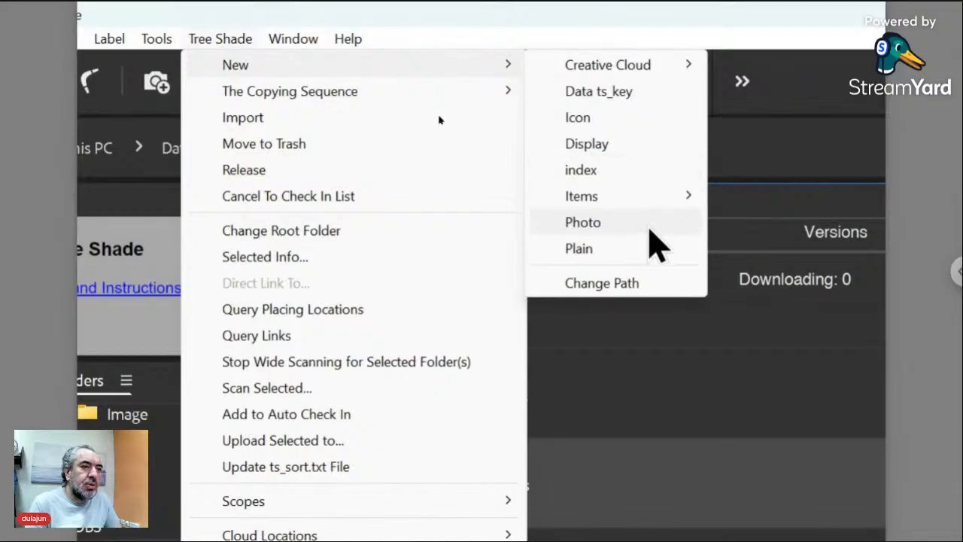
pyautogui.click(610, 250)
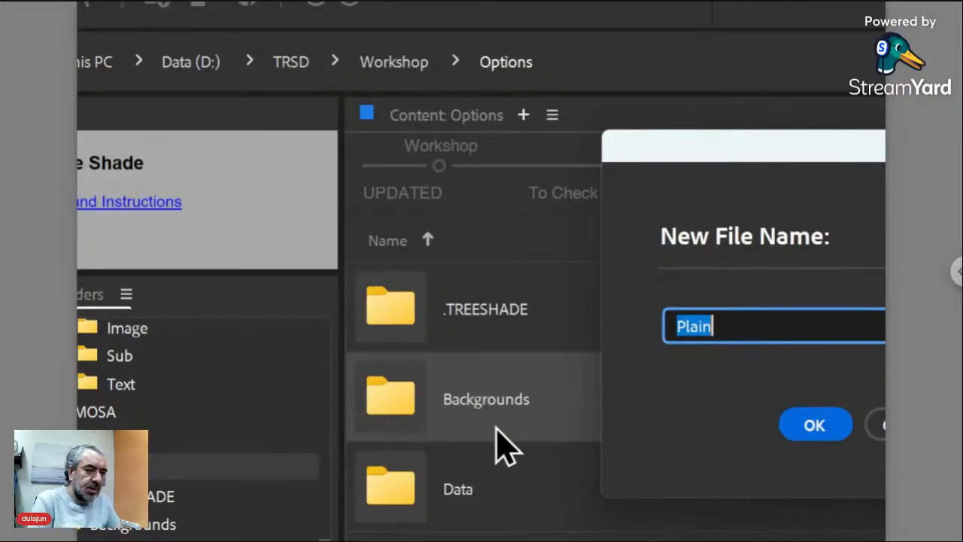
pyautogui.write('Back')
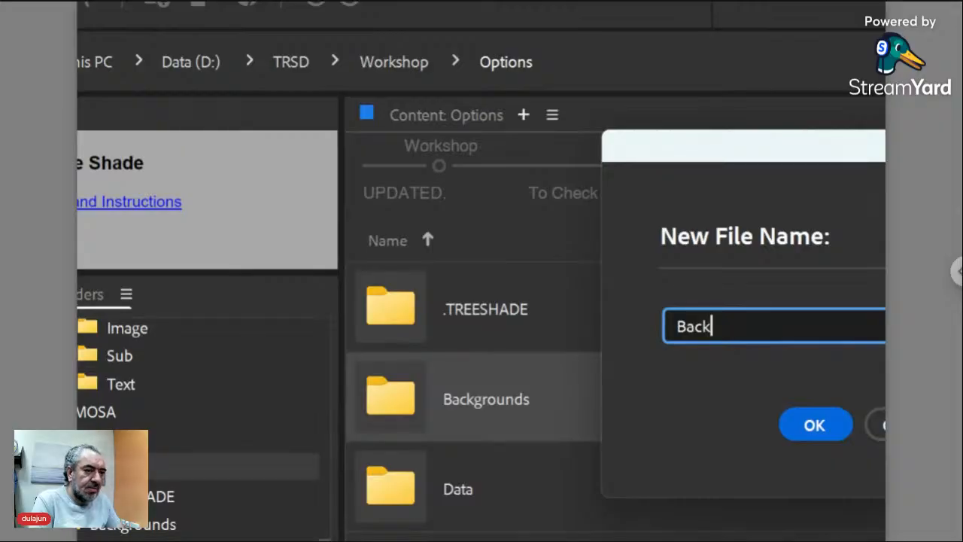
pyautogui.write('ground')
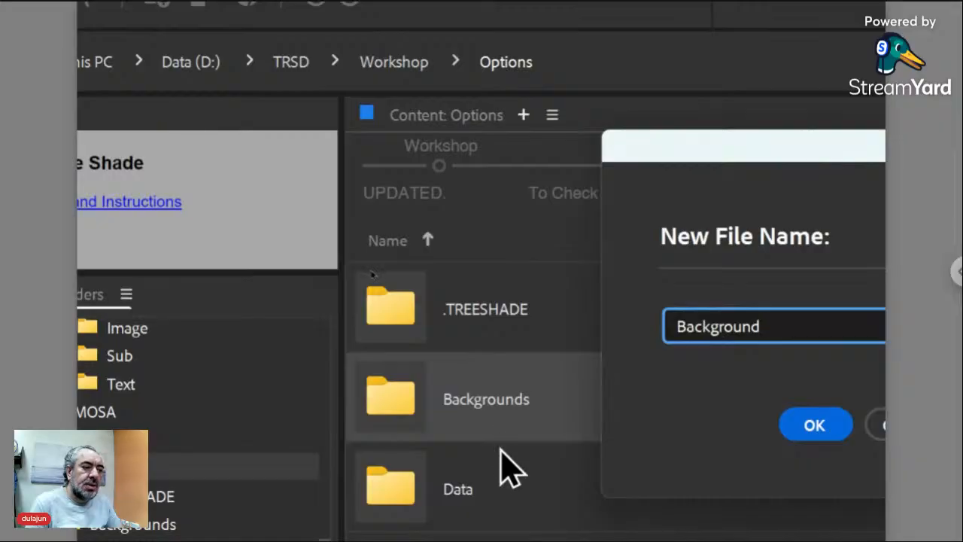
pyautogui.write('s')
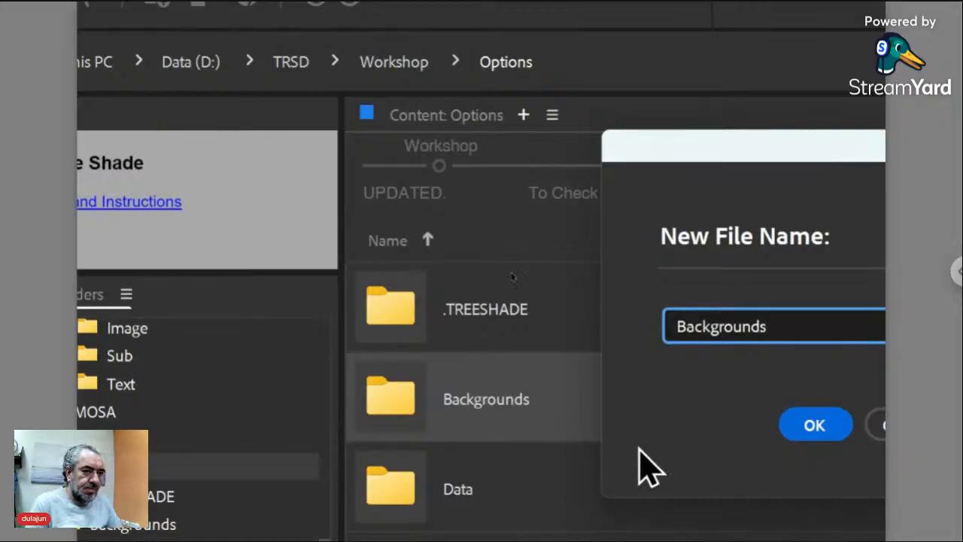
pyautogui.click(721, 427)
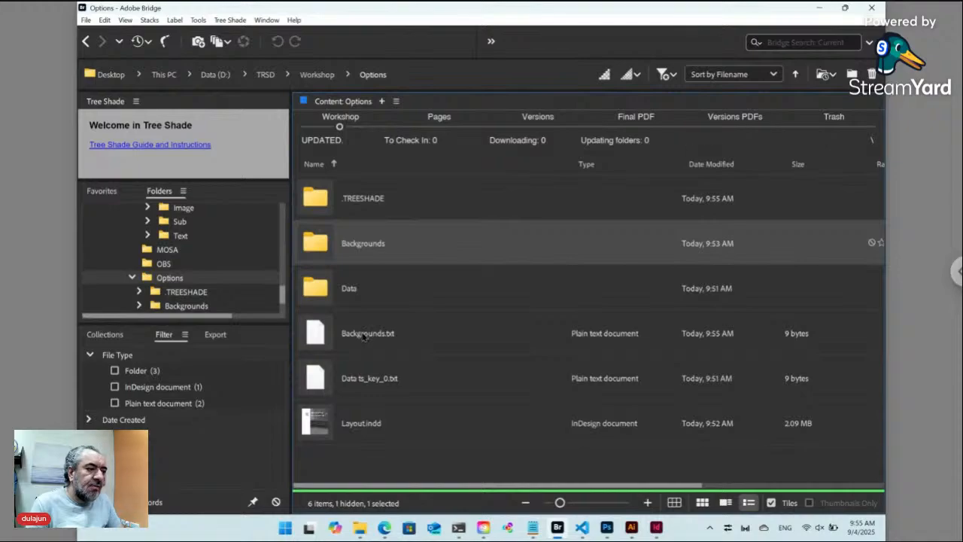
pyautogui.click(364, 340)
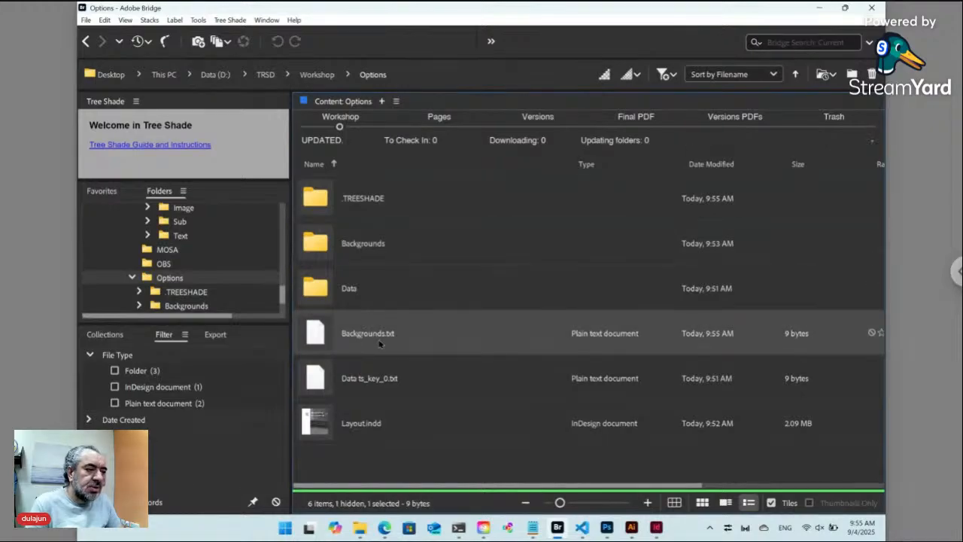
pyautogui.keyDown('ctrl'); pyautogui.click(369, 258); pyautogui.keyUp('ctrl')
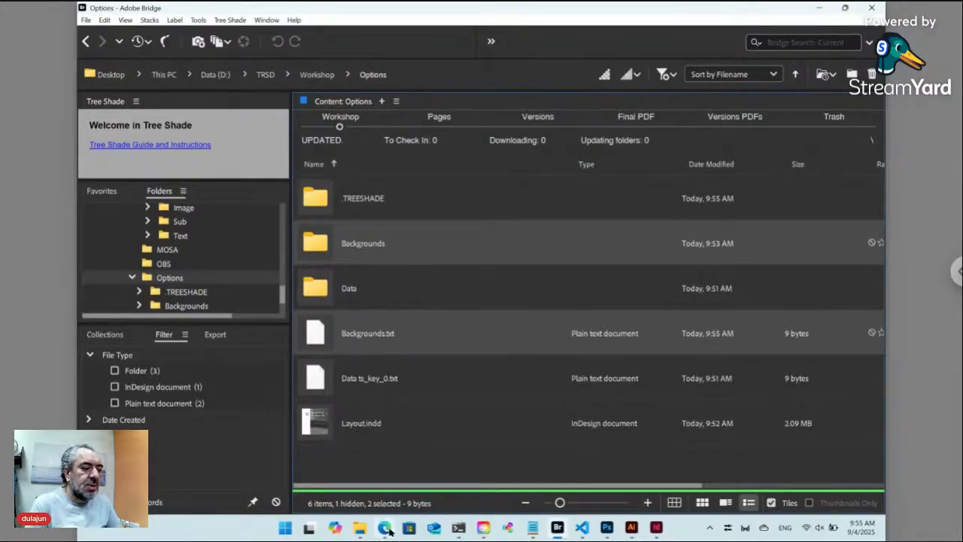
# Switch to the browser, reload the Options form, and open its Backgrounds link to review the image upload fields
pyautogui.click(386, 529)
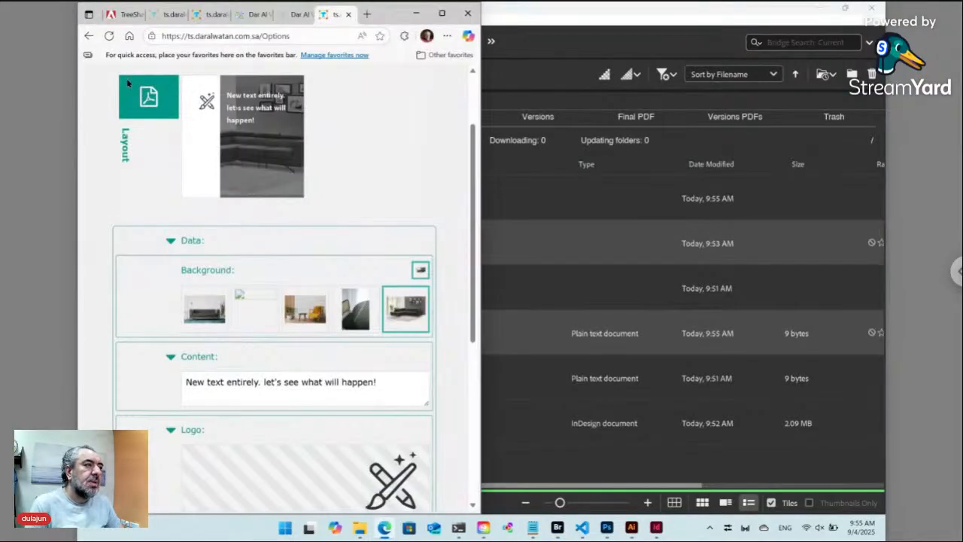
pyautogui.click(109, 37)
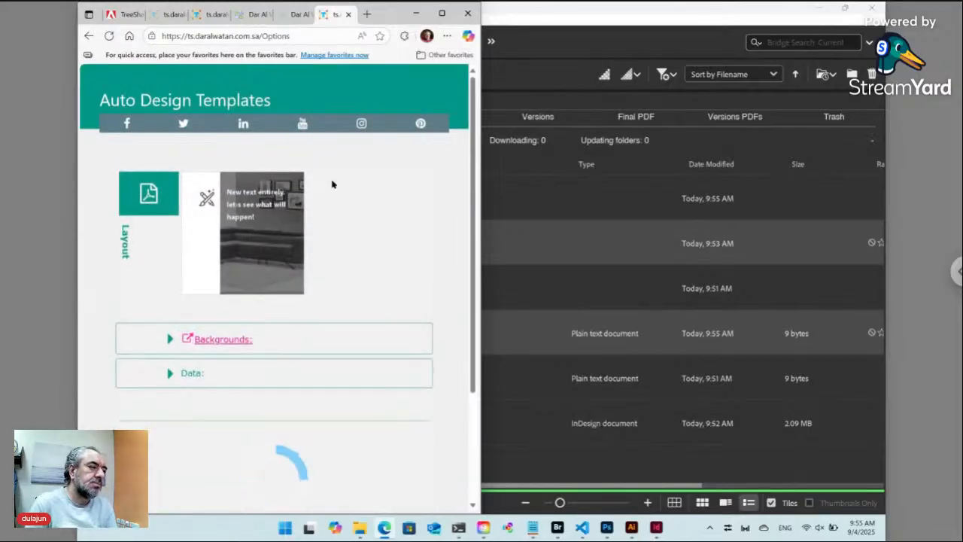
pyautogui.click(220, 342)
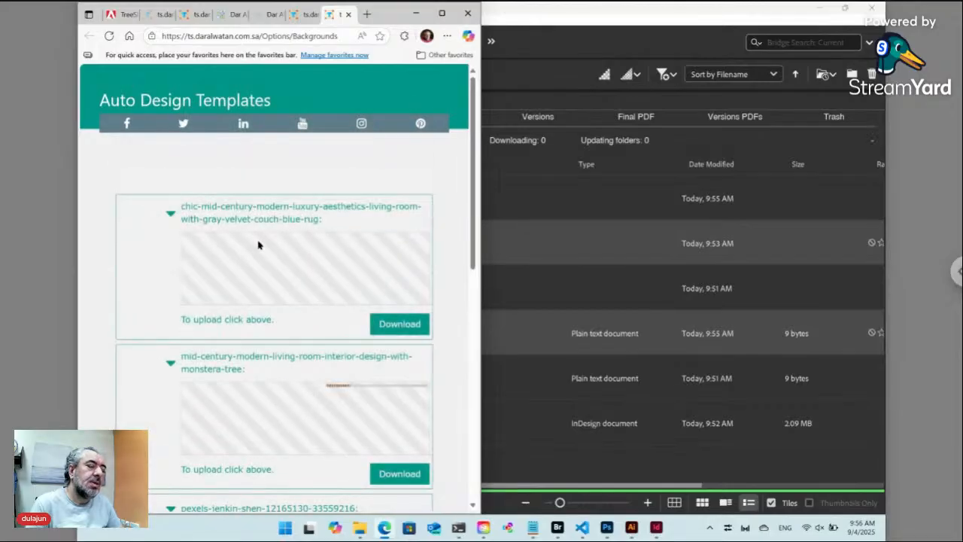
pyautogui.scroll(-5, 274, 267)
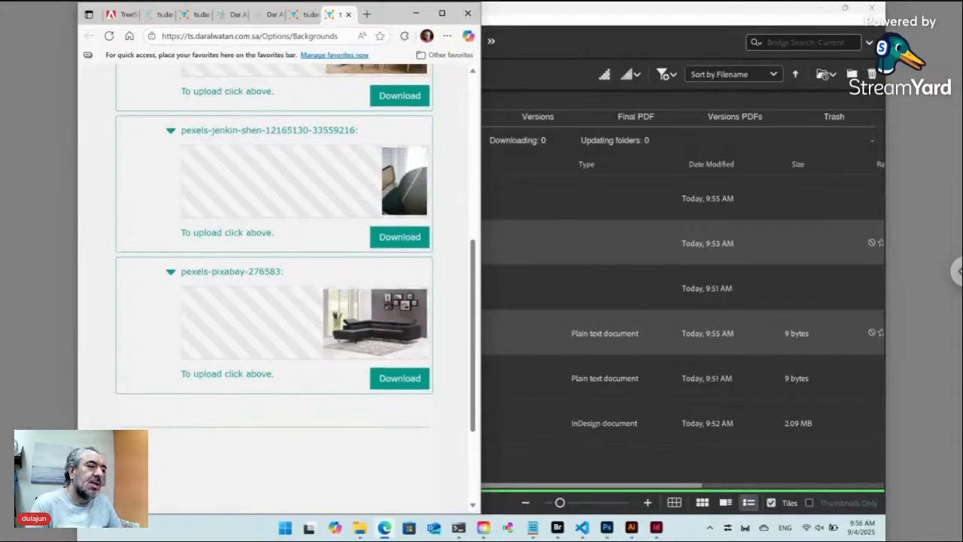
pyautogui.scroll(3, 277, 140)
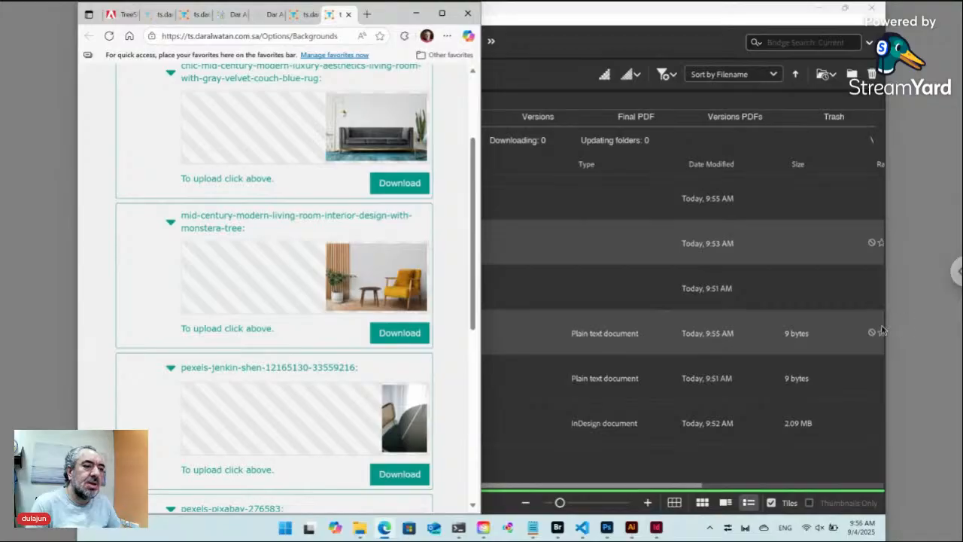
# Switch to Bridge and open the Backgrounds folder inside Options
pyautogui.click(546, 256)
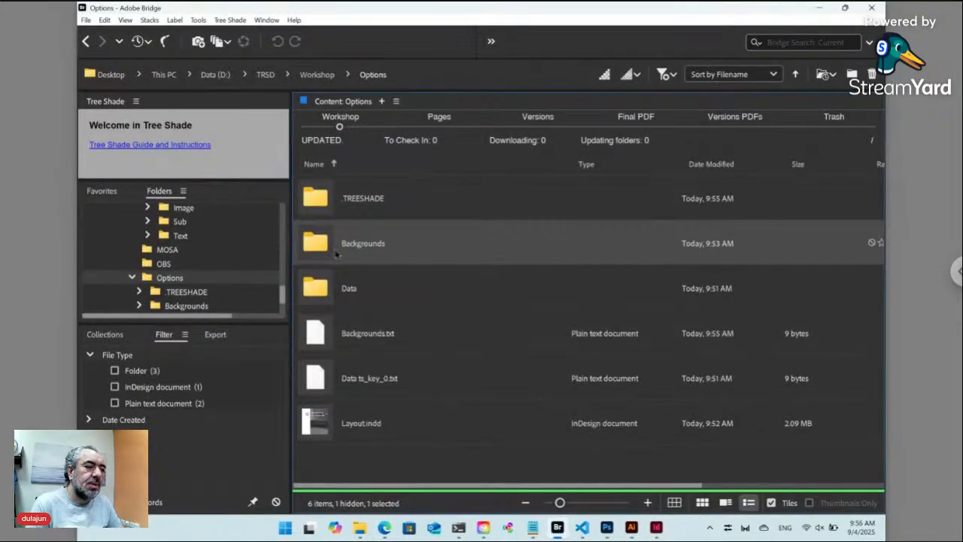
pyautogui.click(322, 292)
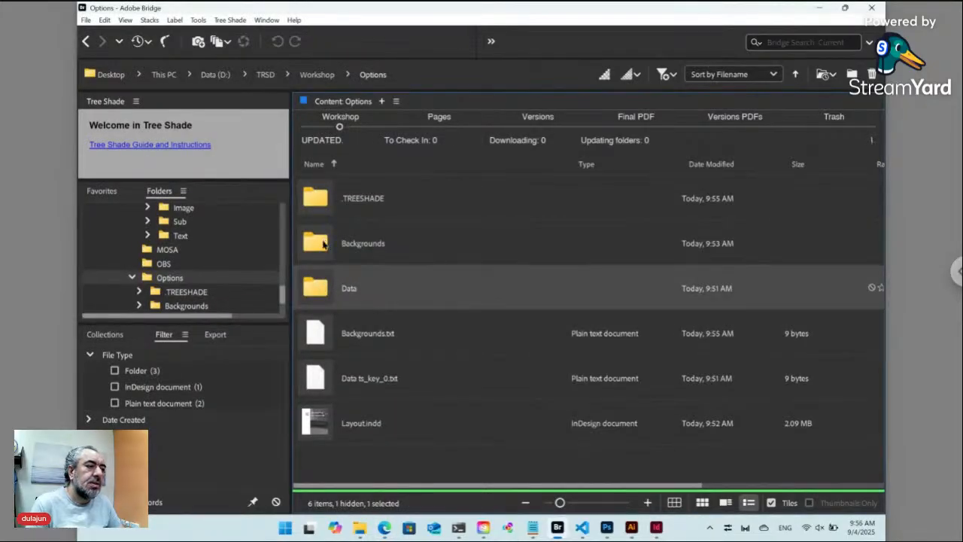
pyautogui.doubleClick(323, 243)
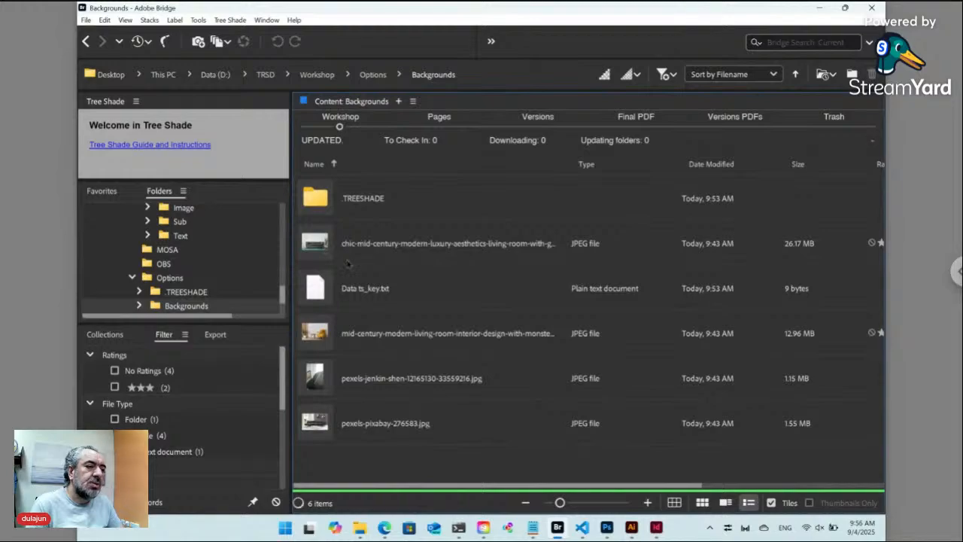
pyautogui.click(405, 249)
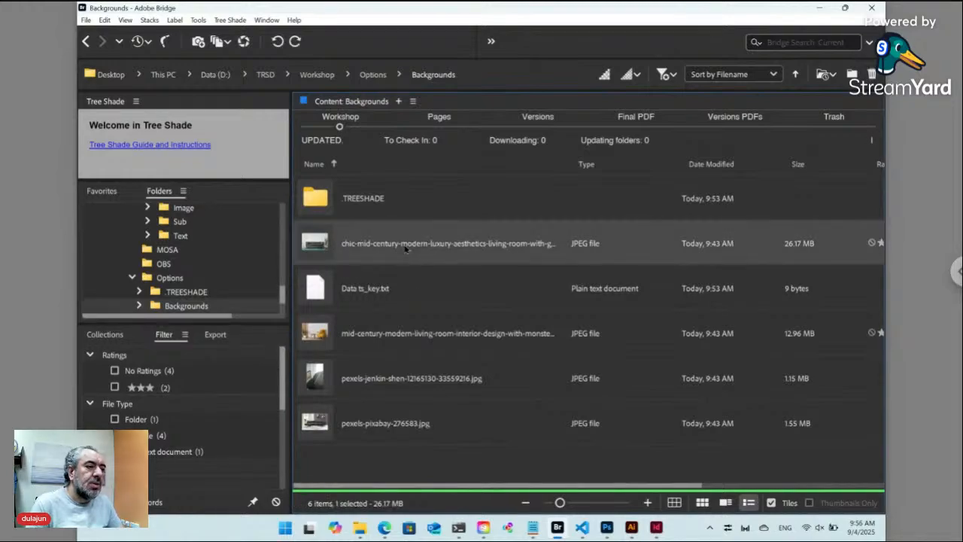
pyautogui.keyDown('shift'); pyautogui.click(383, 333); pyautogui.keyUp('shift')
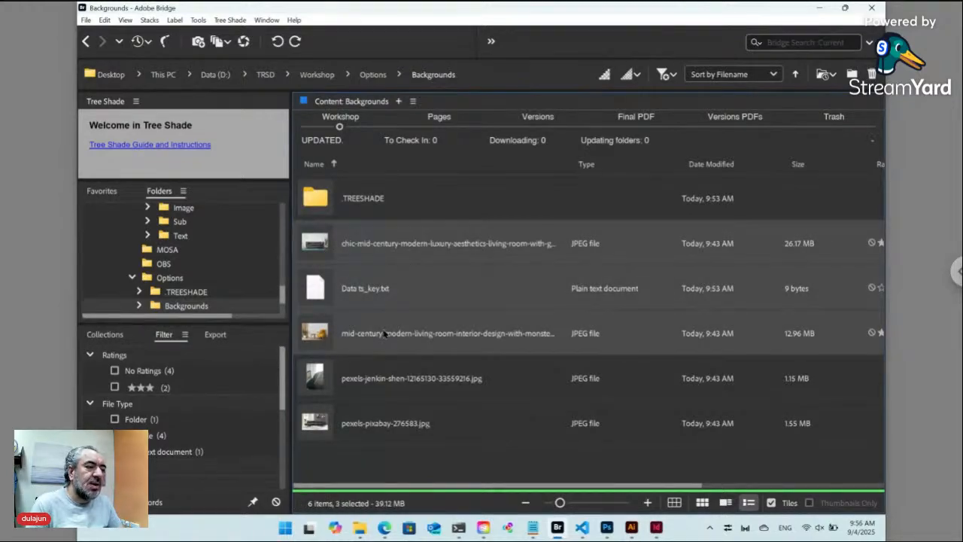
pyautogui.click(379, 457)
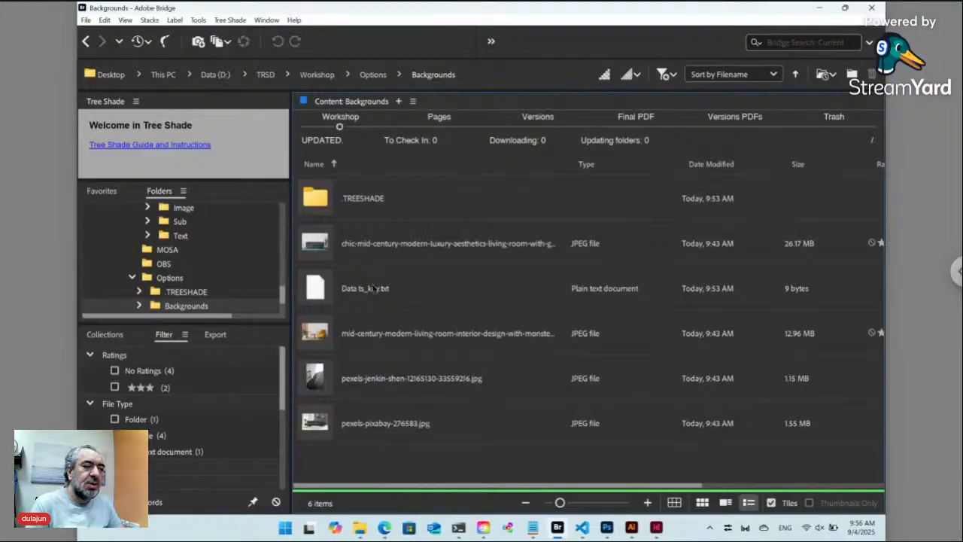
# Cut the four JPEG images from the Backgrounds folder, leaving out Data ts_key.txt
pyautogui.click(374, 427)
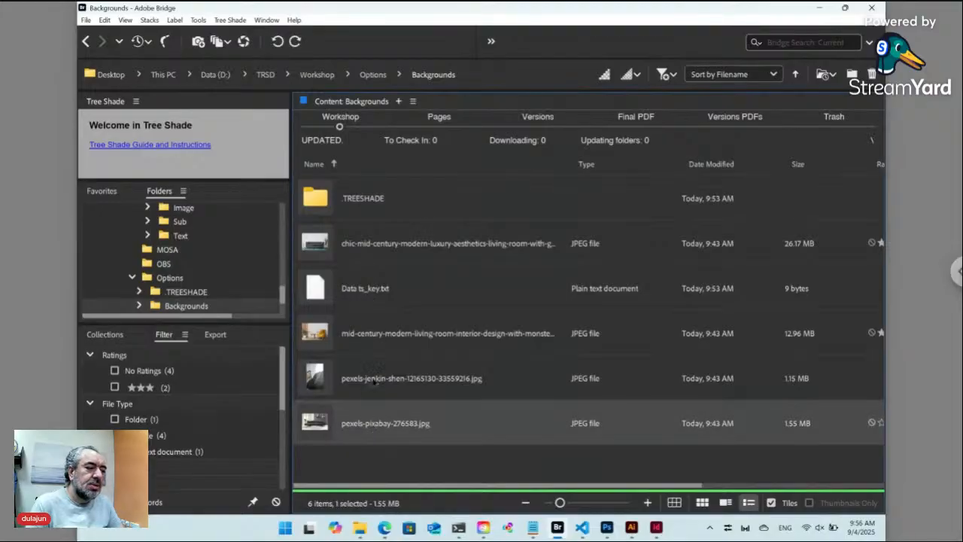
pyautogui.keyDown('ctrl'); pyautogui.click(373, 383); pyautogui.keyUp('ctrl')
pyautogui.keyDown('ctrl'); pyautogui.click(374, 334); pyautogui.keyUp('ctrl')
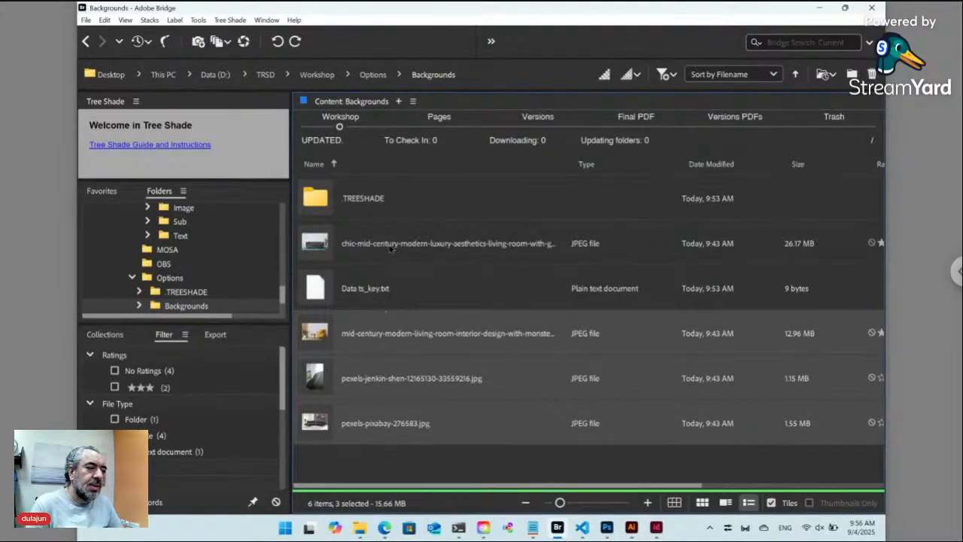
pyautogui.keyDown('ctrl'); pyautogui.click(391, 249); pyautogui.keyUp('ctrl')
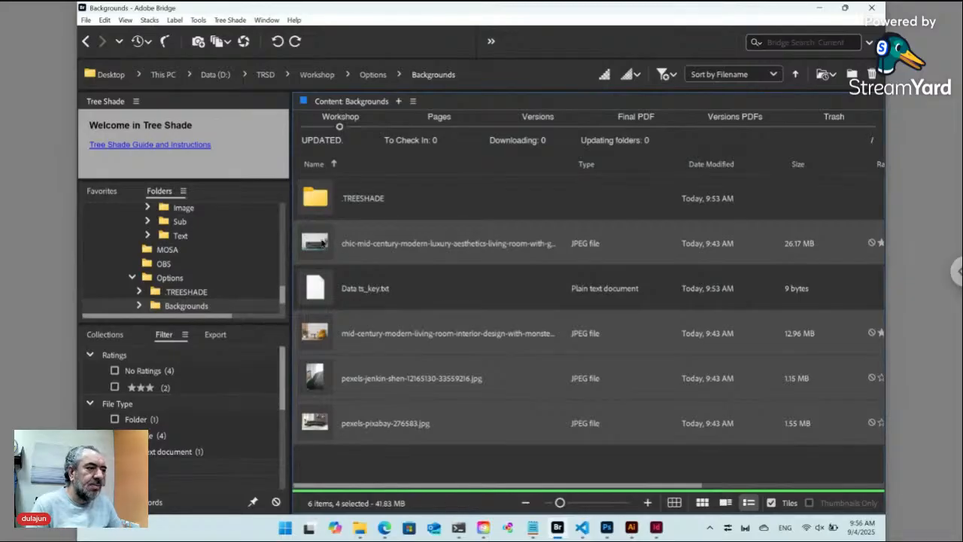
pyautogui.rightClick(321, 242)
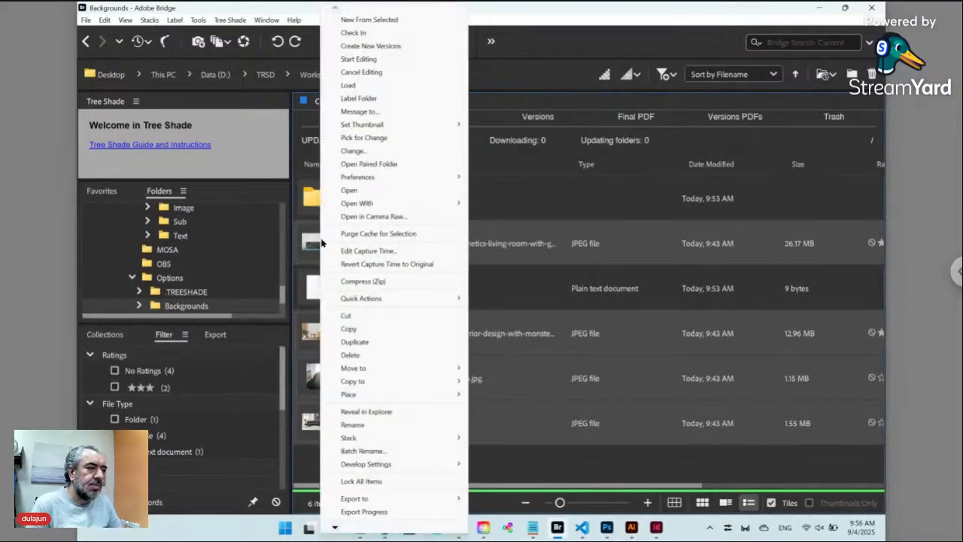
pyautogui.click(370, 316)
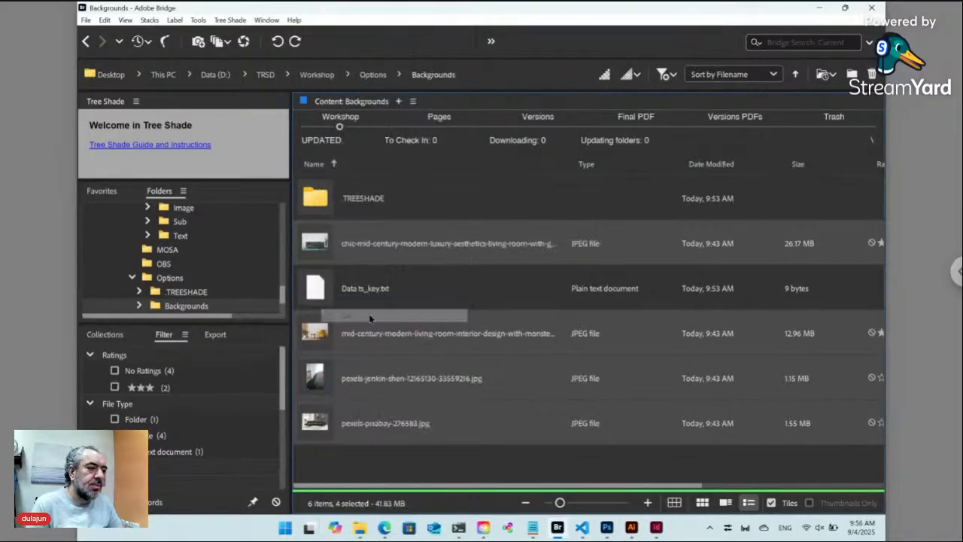
# Create a folder named Data inside Backgrounds and paste the four cut images into it
pyautogui.click(391, 466)
pyautogui.hotkey('ctrl', 'shift', 'n')
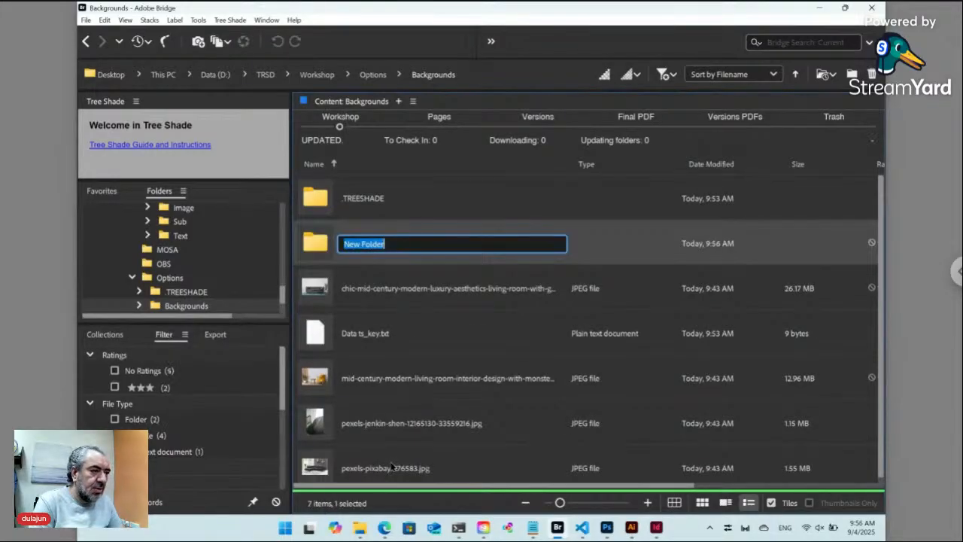
pyautogui.write('Data')
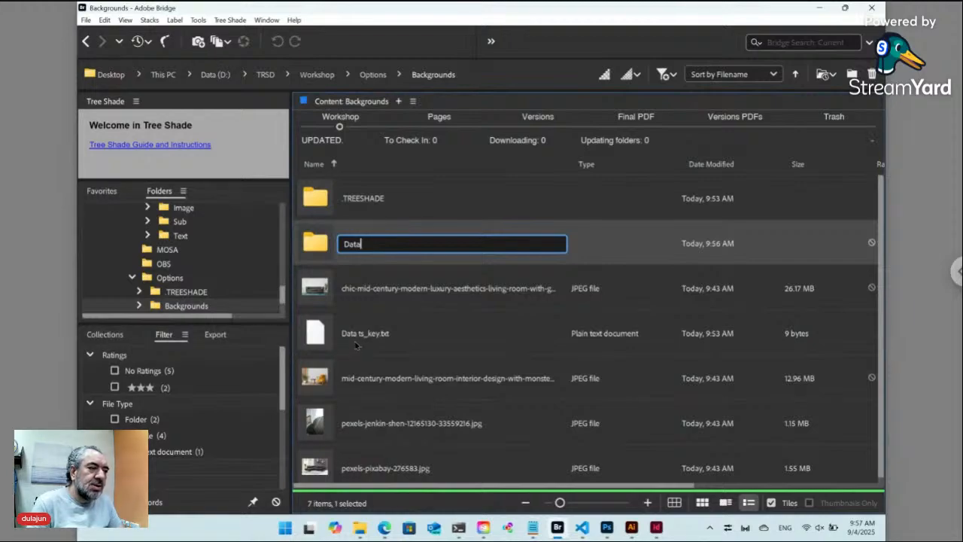
pyautogui.press('Return')
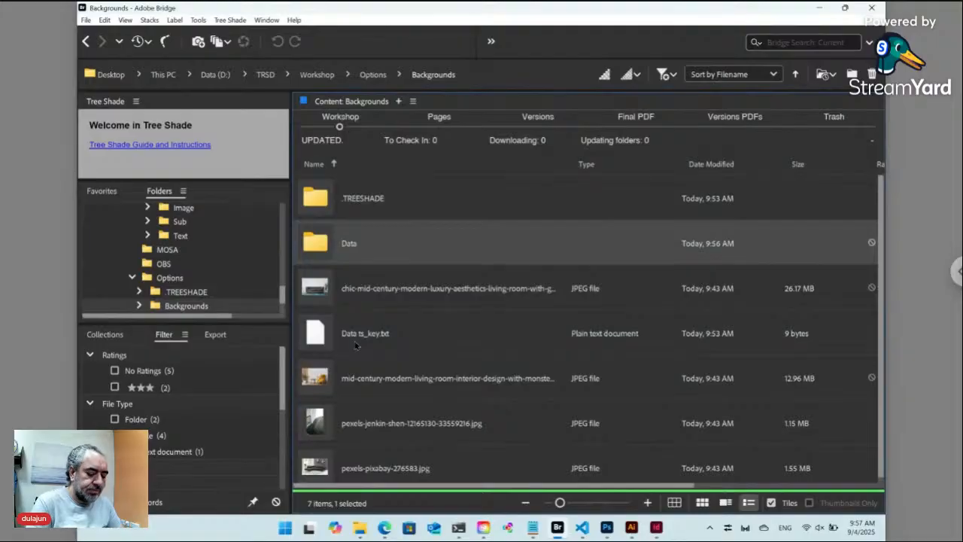
pyautogui.doubleClick(350, 245)
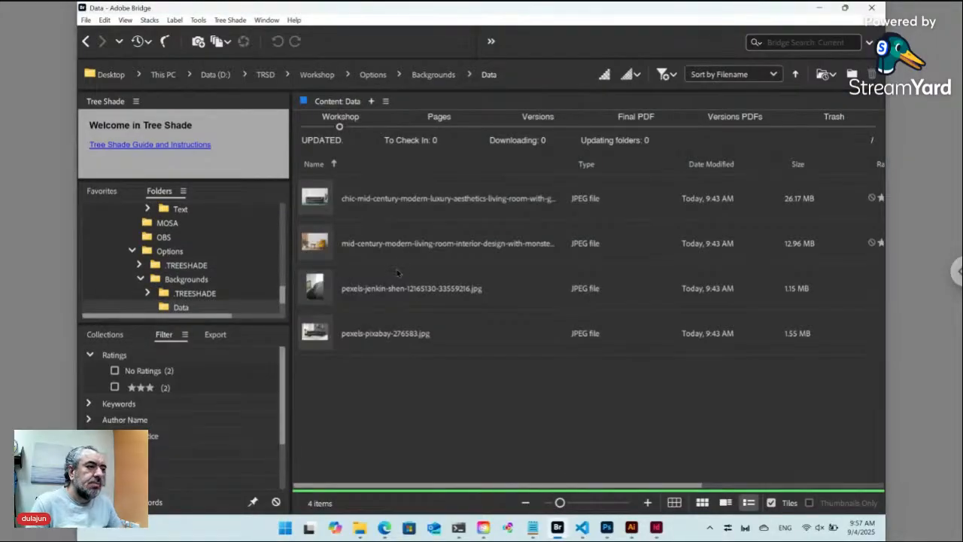
# Batch rename the four images in the Data folder of Backgrounds to the text Background plus a four-digit sequence number starting at 1
pyautogui.click(442, 79)
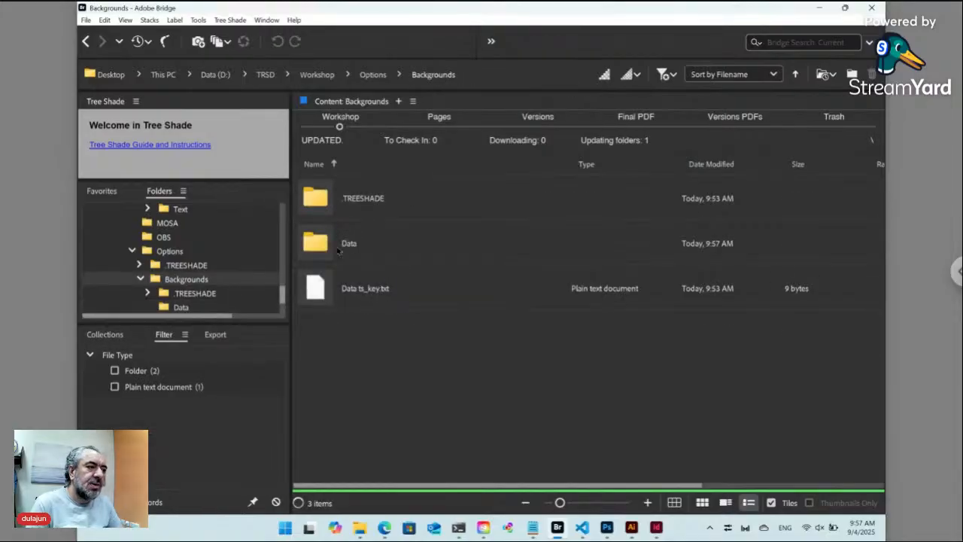
pyautogui.click(320, 240)
pyautogui.doubleClick(319, 240)
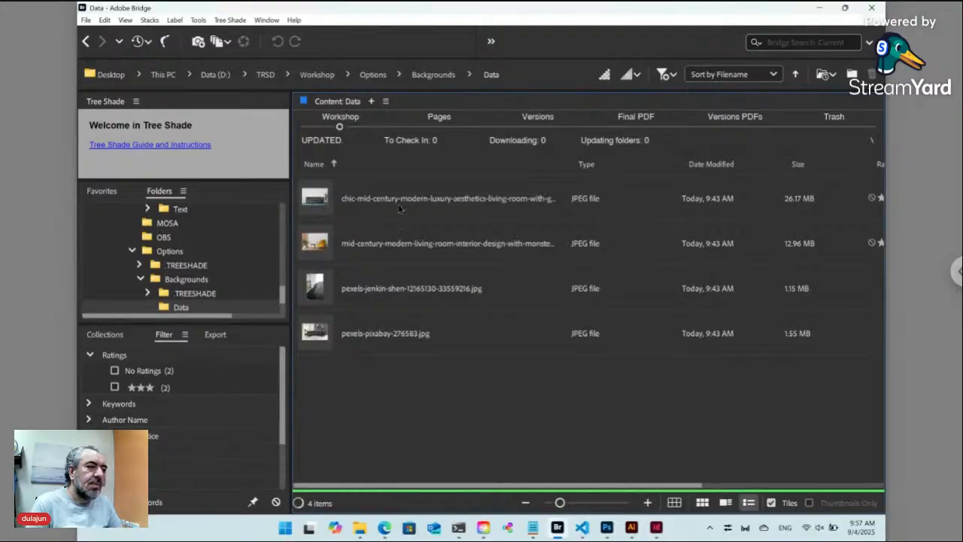
pyautogui.keyDown('shift'); pyautogui.click(377, 333); pyautogui.keyUp('shift')
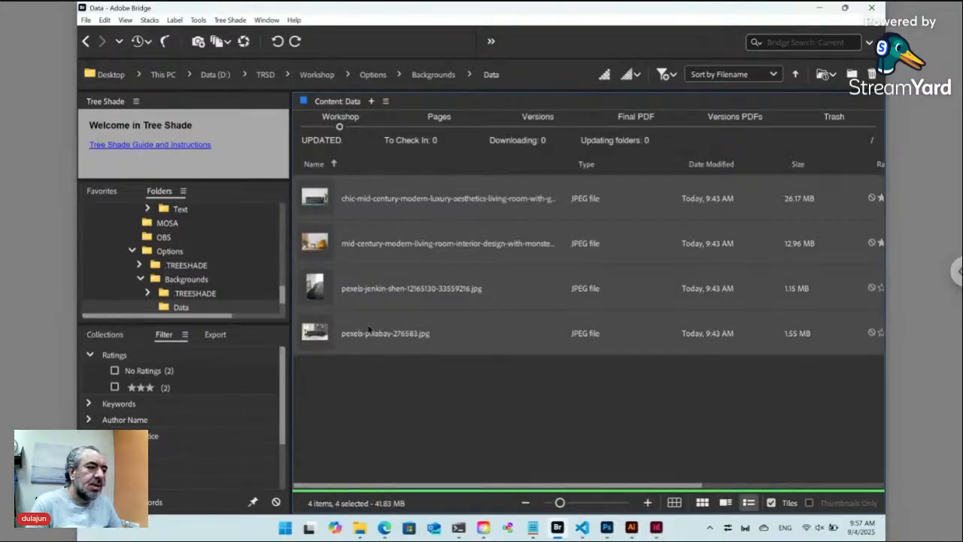
pyautogui.rightClick(322, 201)
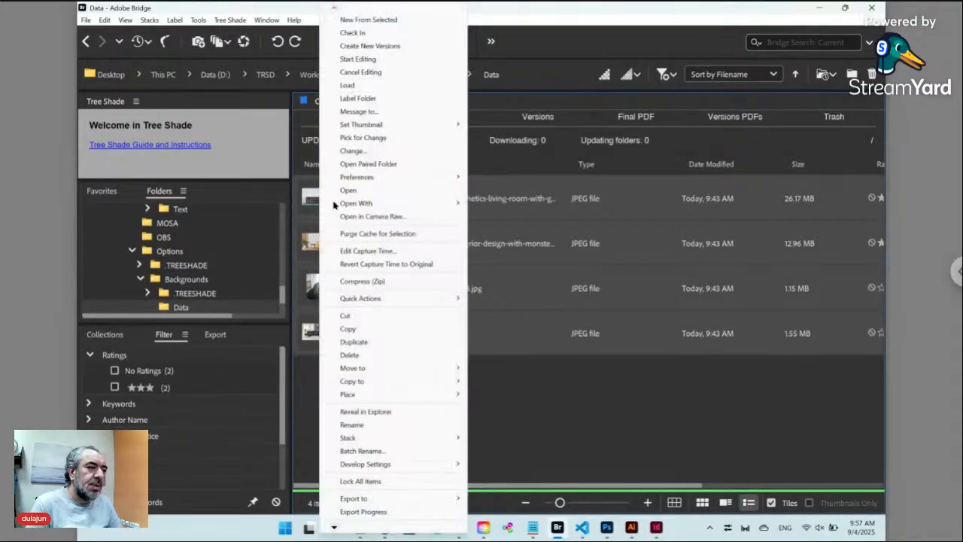
pyautogui.click(362, 451)
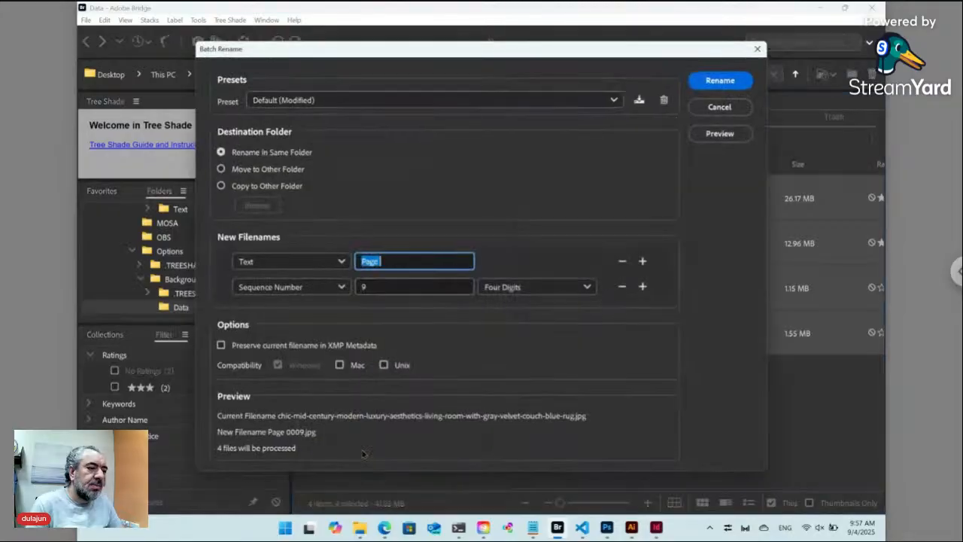
pyautogui.write('Background')
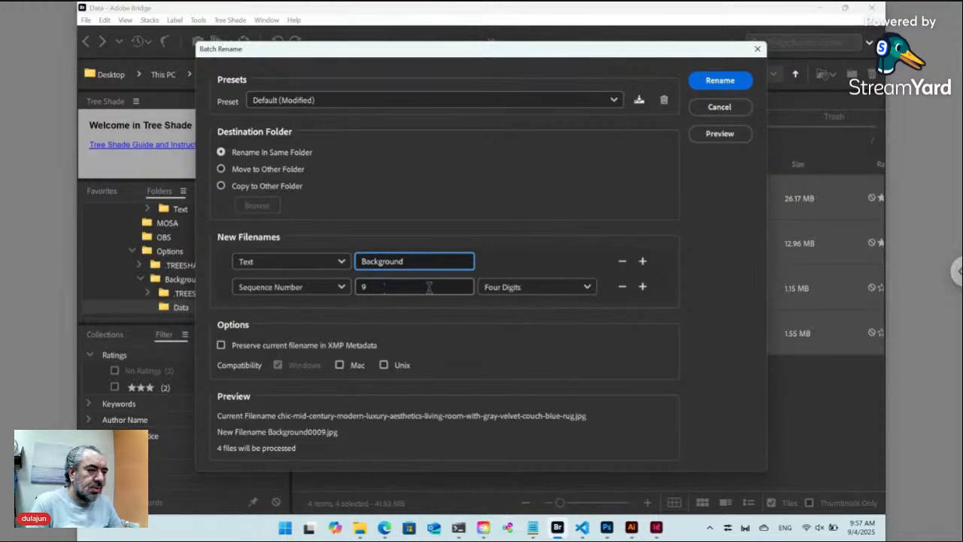
pyautogui.click(387, 287)
pyautogui.doubleClick(386, 287)
pyautogui.write('1')
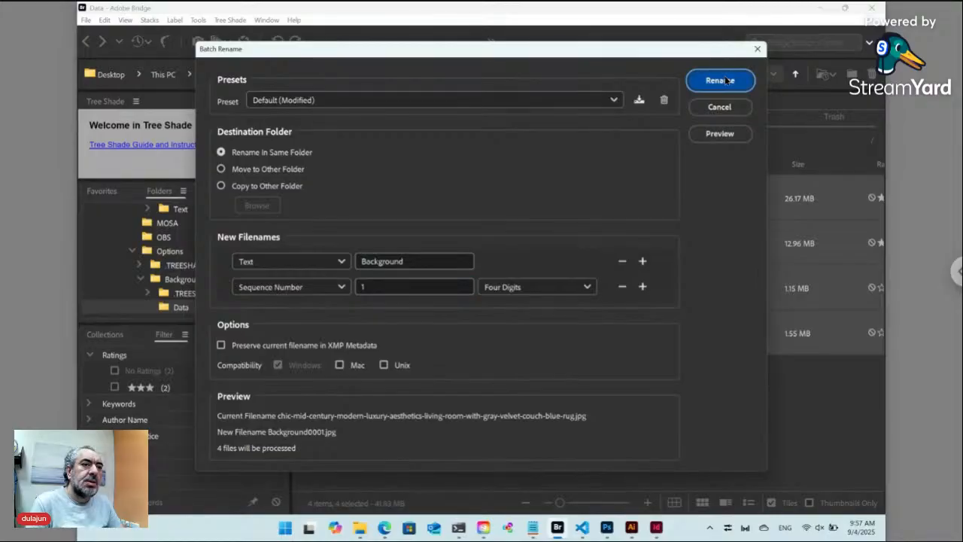
pyautogui.click(720, 80)
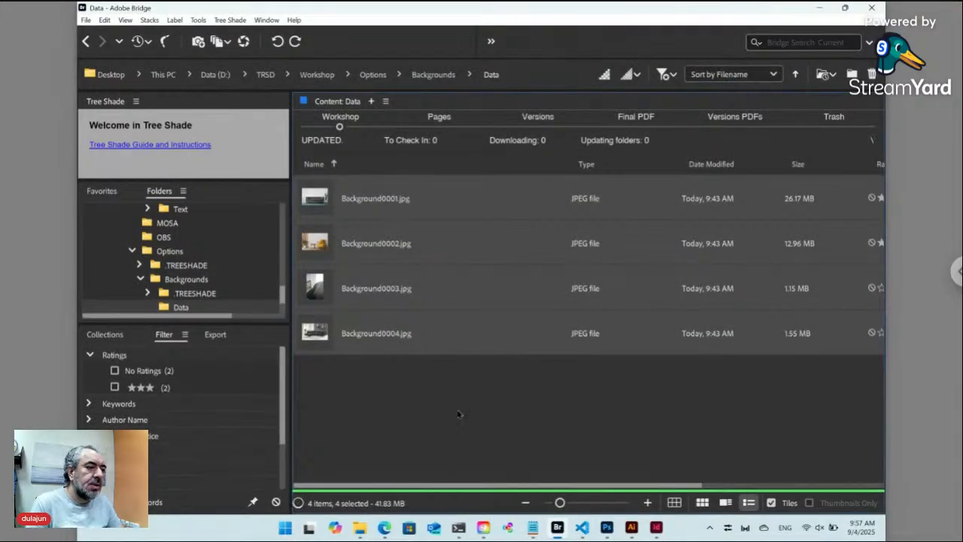
pyautogui.click(440, 395)
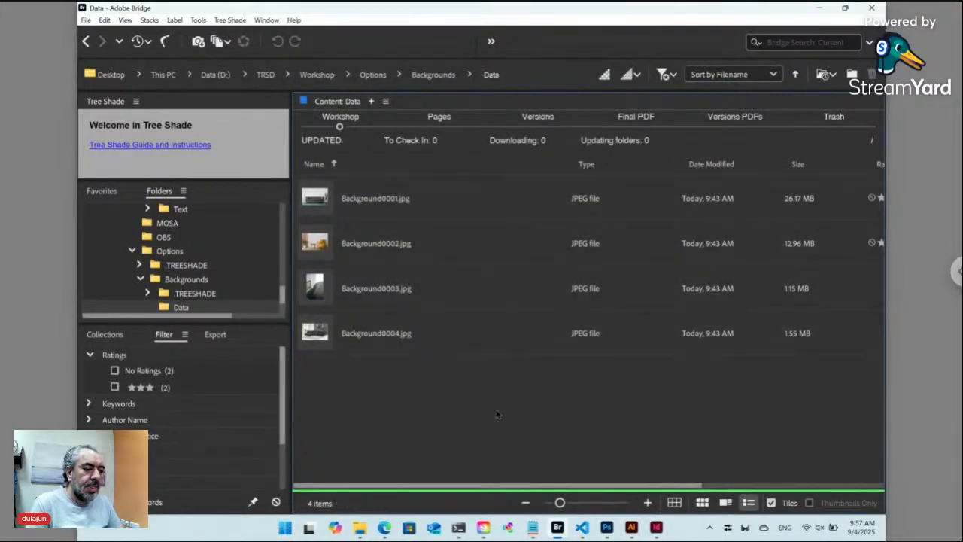
# Open the Data folder directly inside Options and select the Background ts_opt_100_5.jpg image to check its name
pyautogui.moveTo(387, 532)
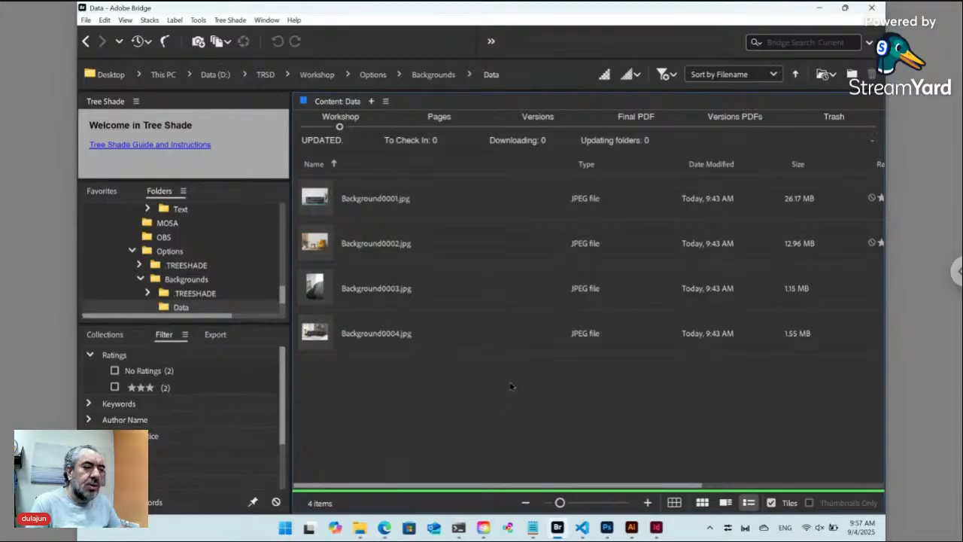
pyautogui.click(376, 77)
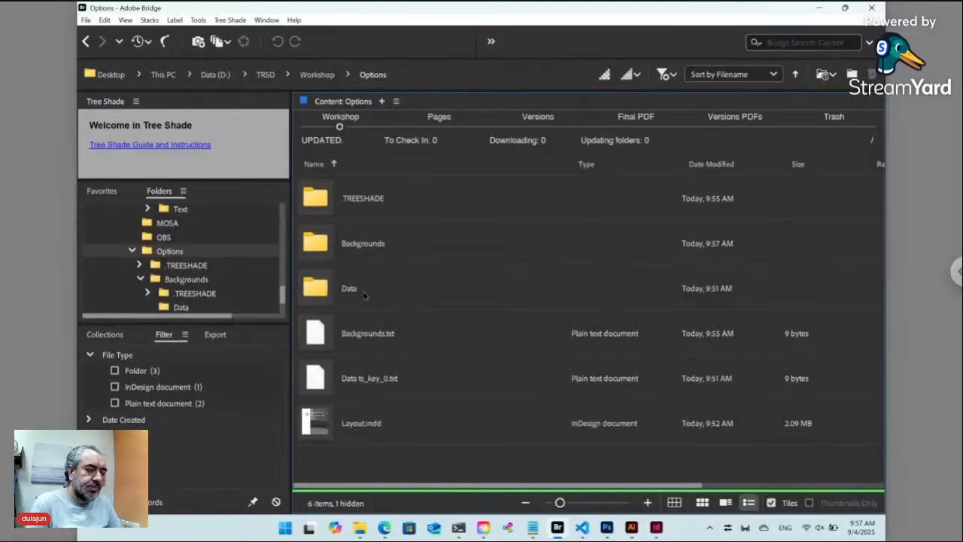
pyautogui.doubleClick(329, 290)
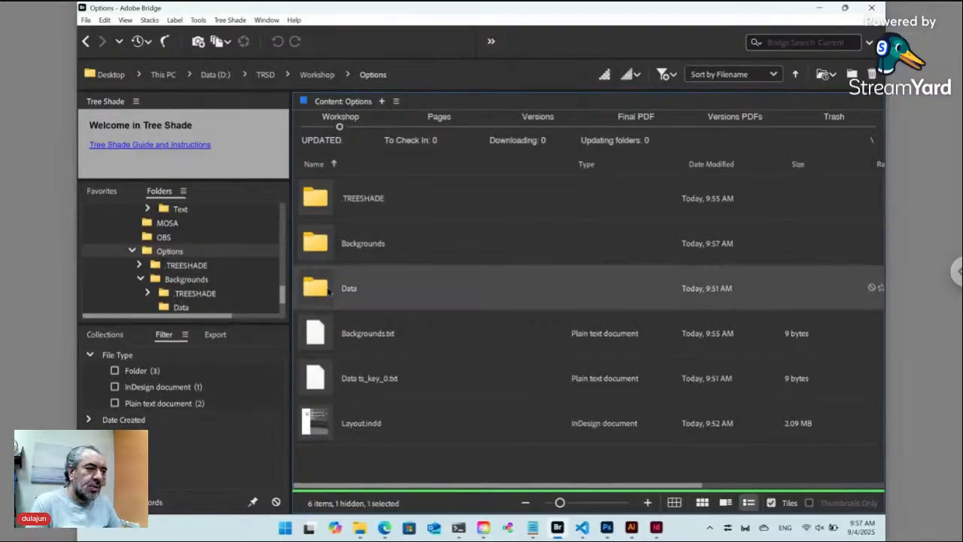
pyautogui.click(380, 253)
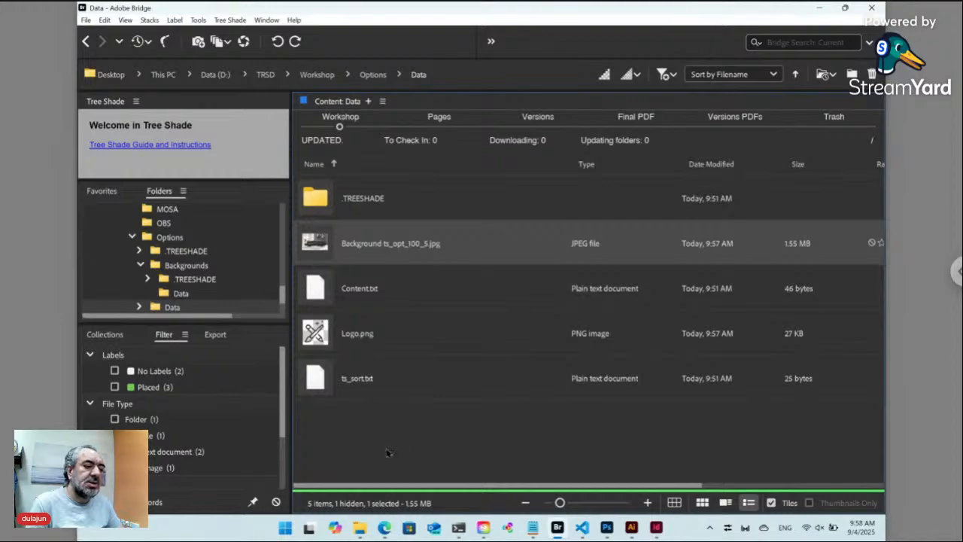
# Switch to the browser, reload the Backgrounds form, and review the upload fields of the renamed images
pyautogui.click(384, 527)
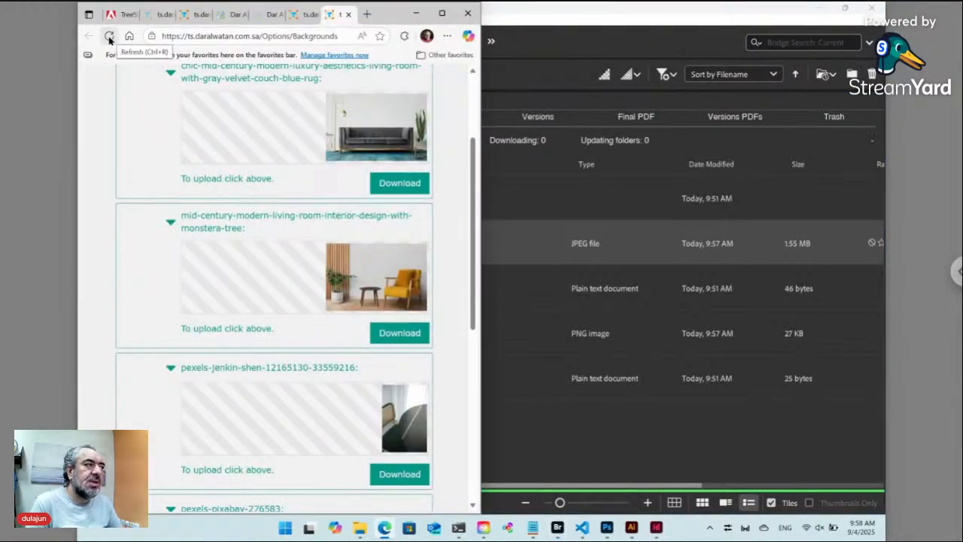
pyautogui.click(109, 38)
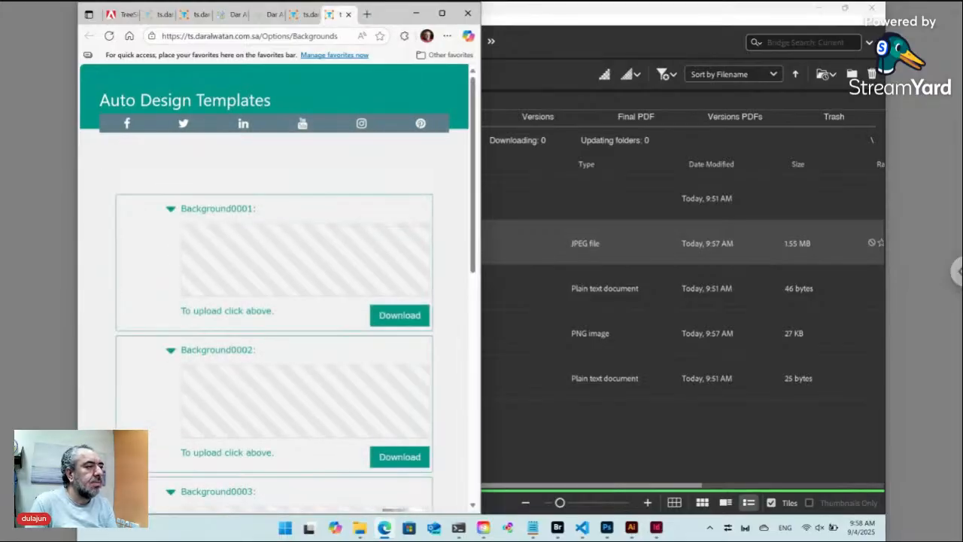
pyautogui.scroll(-4, 140, 210)
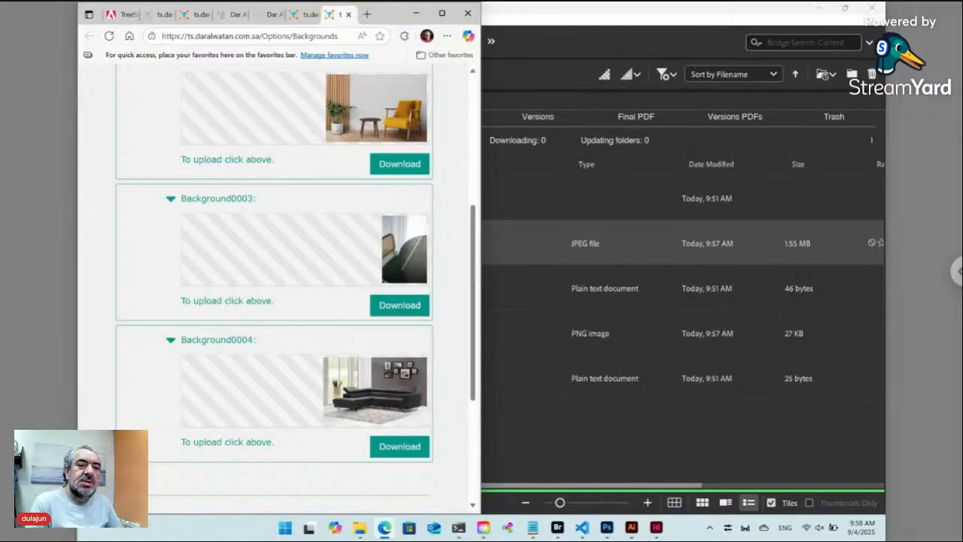
# Switch to Bridge, go back to Options, and open the Data folder inside Backgrounds
pyautogui.click(602, 440)
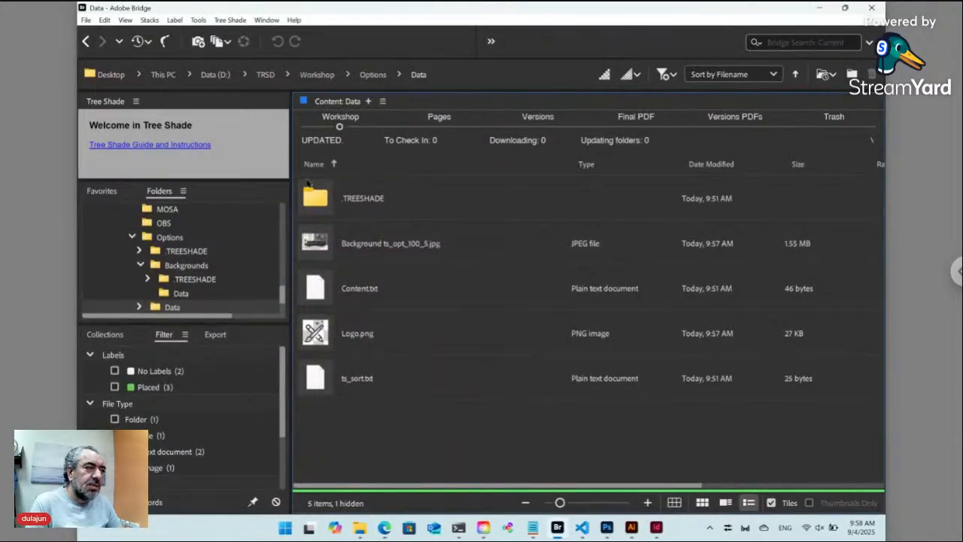
pyautogui.click(85, 42)
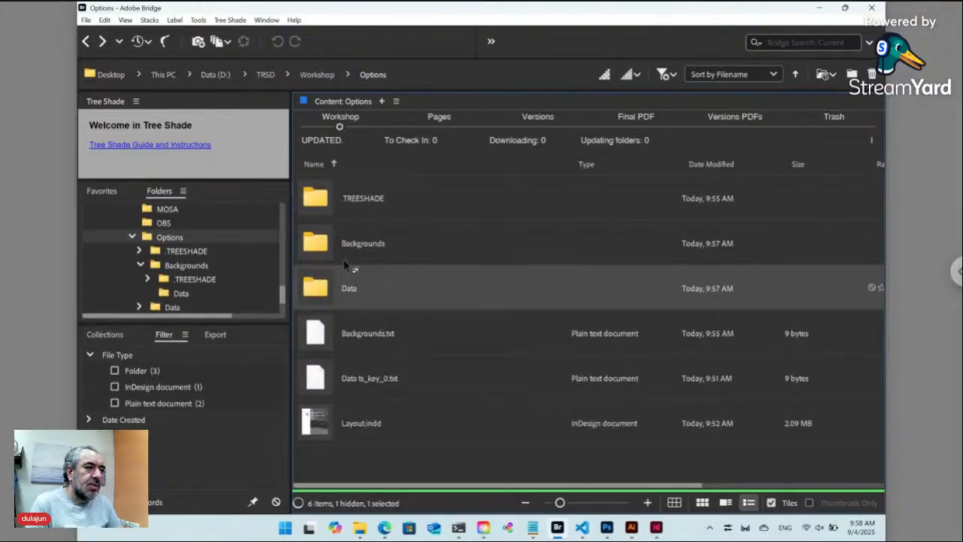
pyautogui.doubleClick(384, 247)
pyautogui.doubleClick(329, 248)
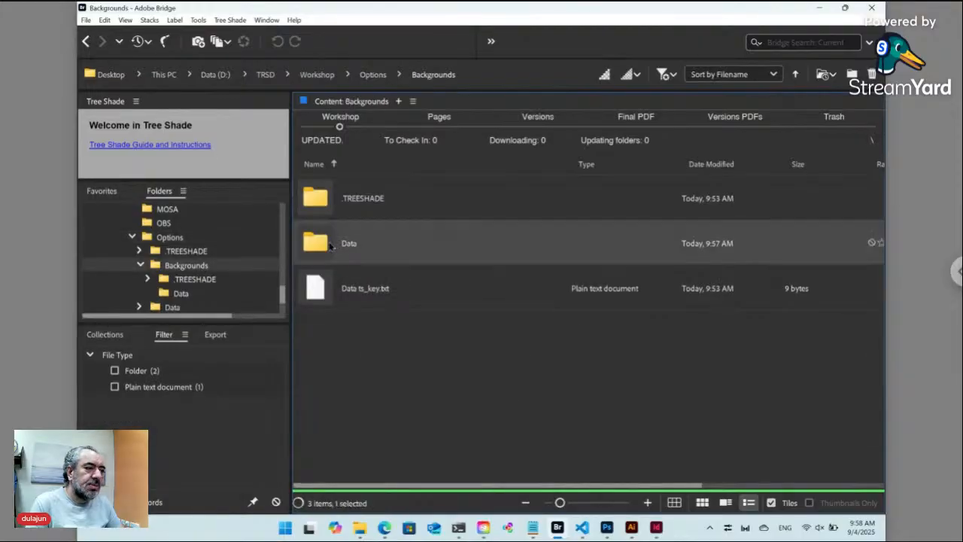
# Rename all four background images with the Tree Shade Change command using the pattern ./ID<R> [Label]
pyautogui.click(389, 207)
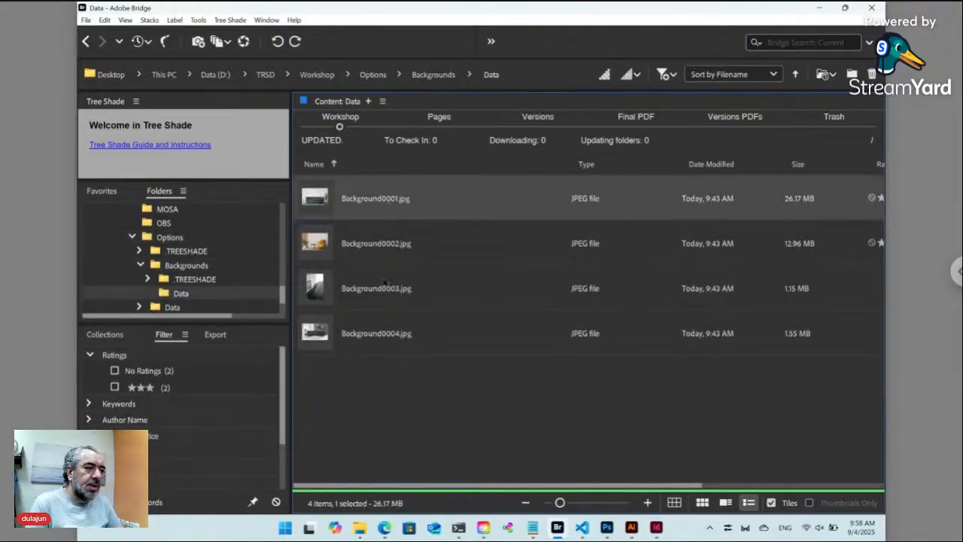
pyautogui.keyDown('shift'); pyautogui.click(383, 334); pyautogui.keyUp('shift')
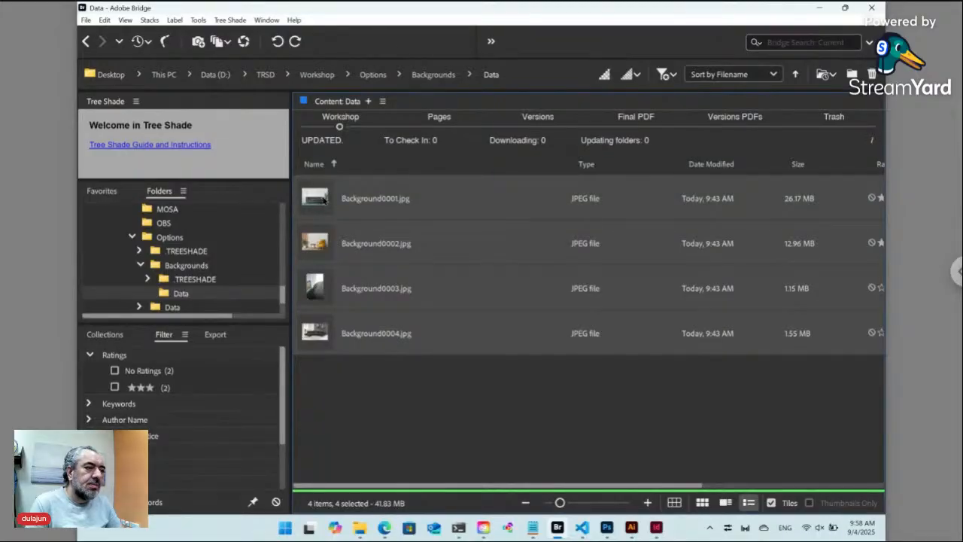
pyautogui.rightClick(321, 199)
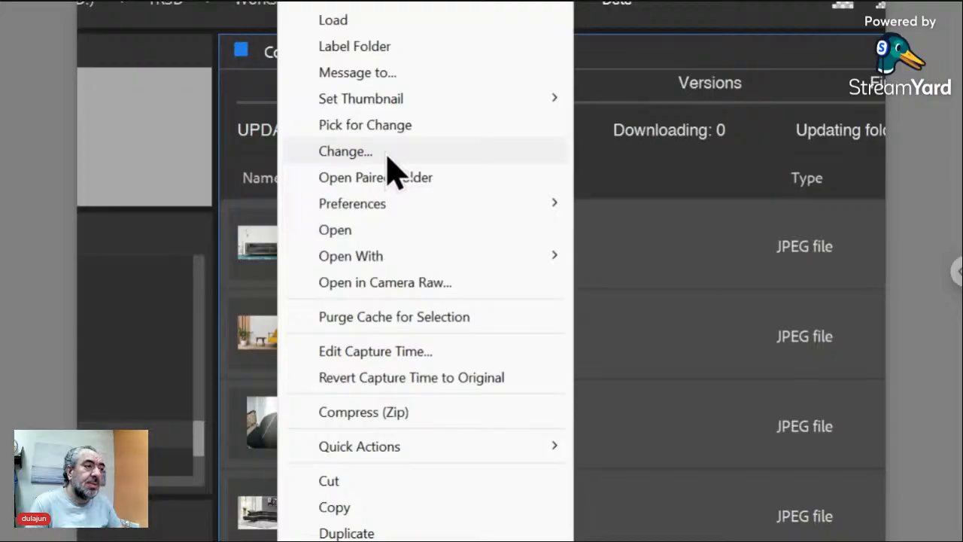
pyautogui.click(387, 153)
pyautogui.moveTo(387, 160); pyautogui.dragTo(703, 84)
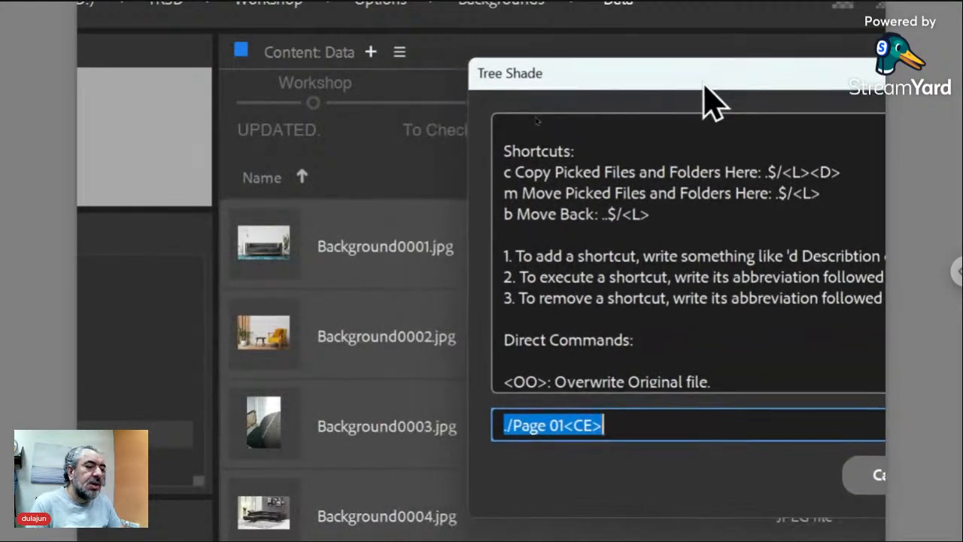
pyautogui.write('./')
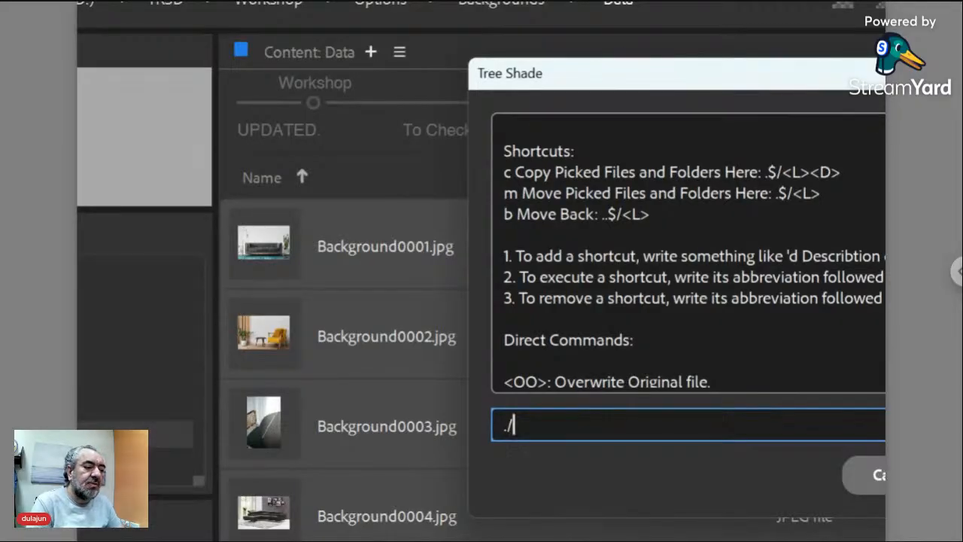
pyautogui.write('lD')
pyautogui.write('<')
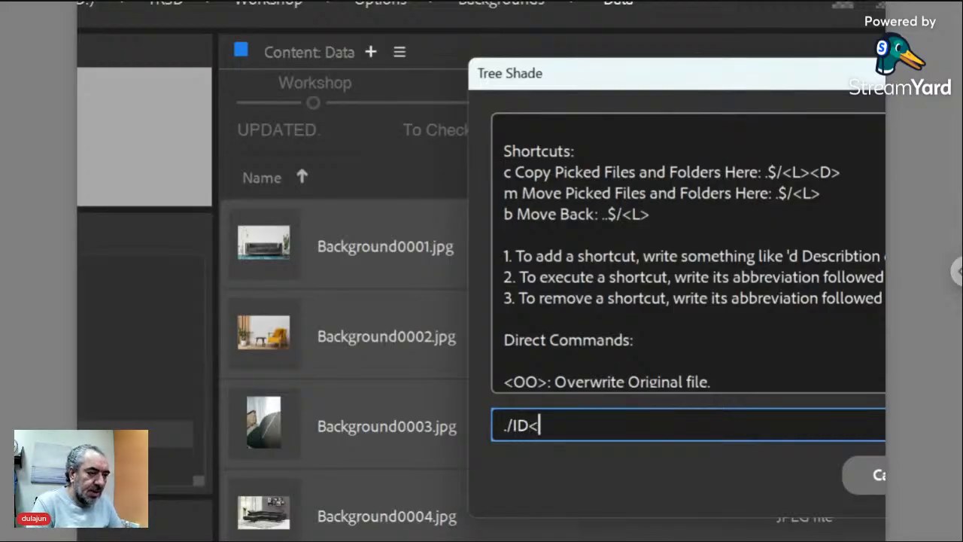
pyautogui.write('R>')
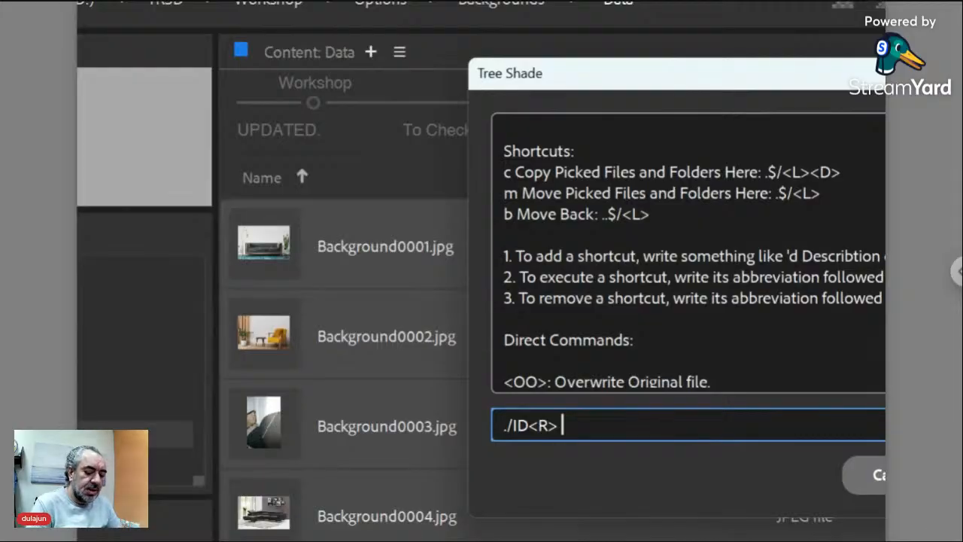
pyautogui.write('[]')
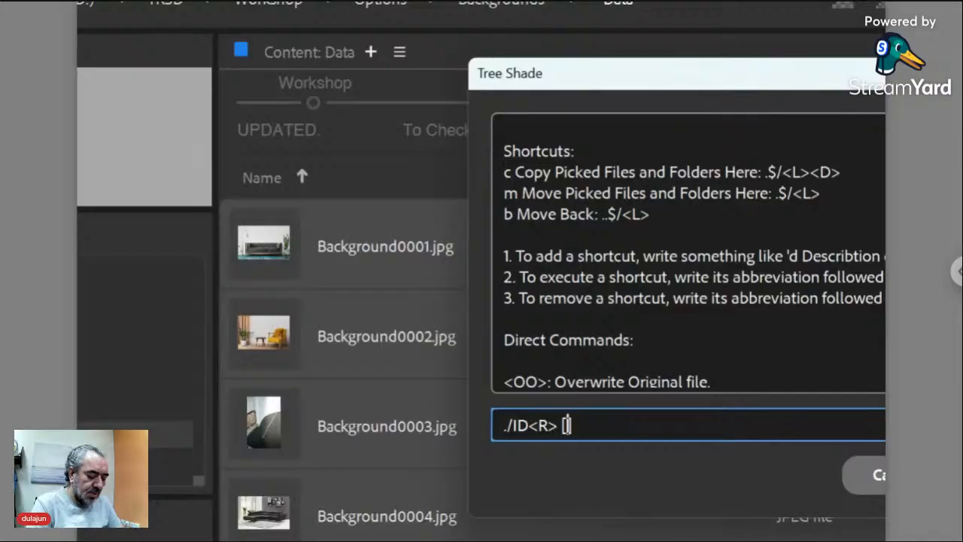
pyautogui.write('Label')
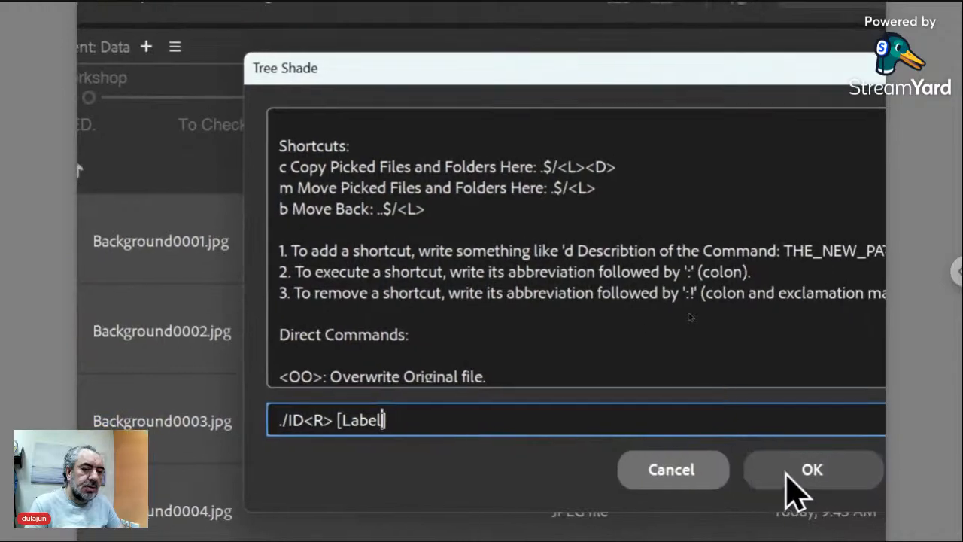
pyautogui.click(788, 469)
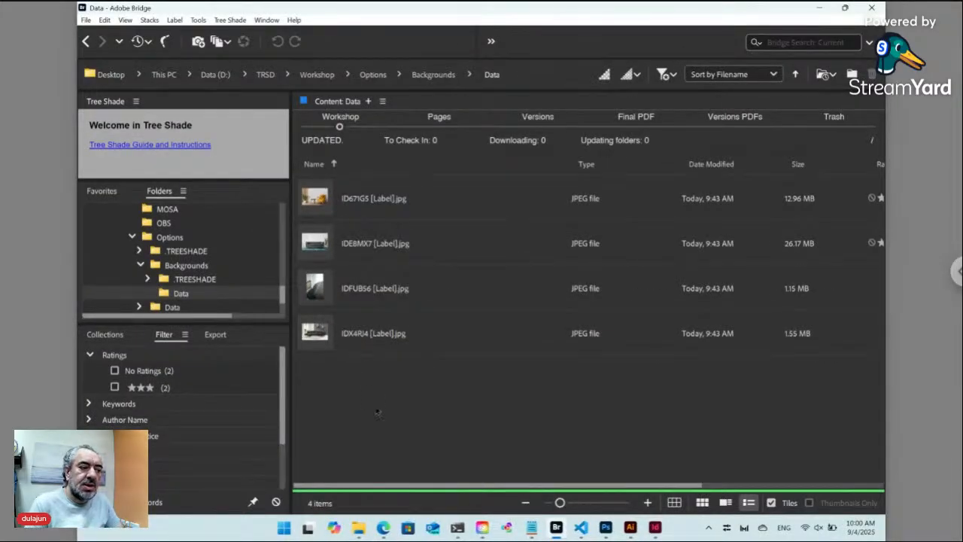
# Switch to the browser, reload the Backgrounds form, and check that its first entry collapses and expands
pyautogui.click(383, 527)
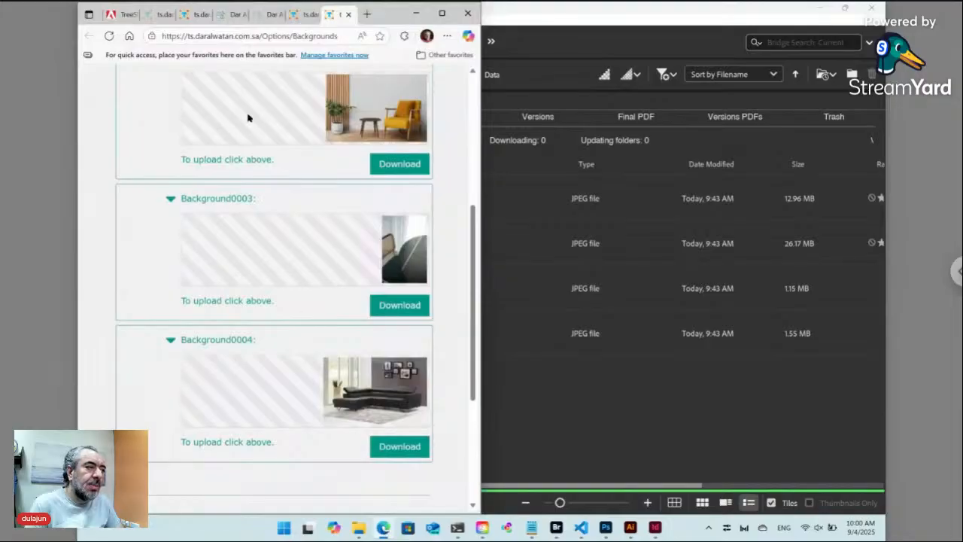
pyautogui.click(109, 36)
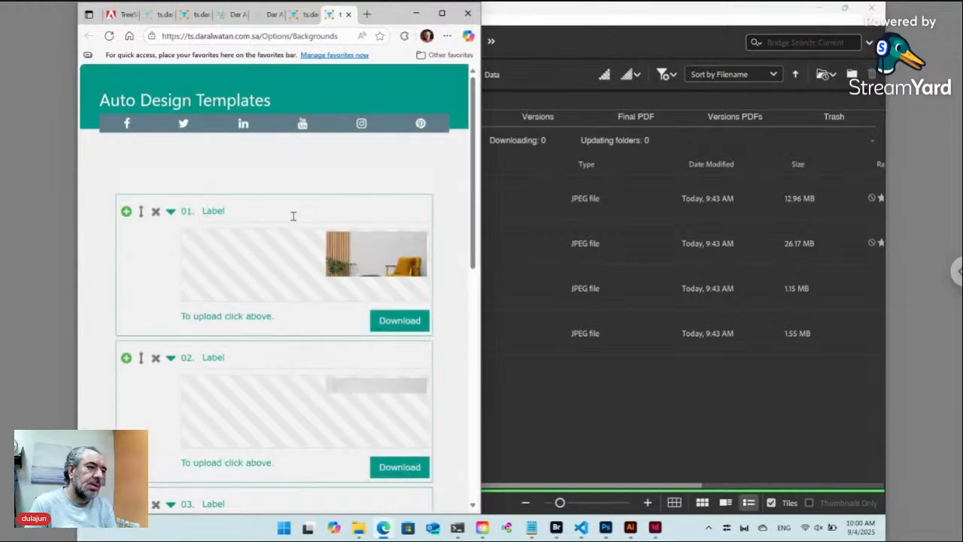
pyautogui.click(197, 213)
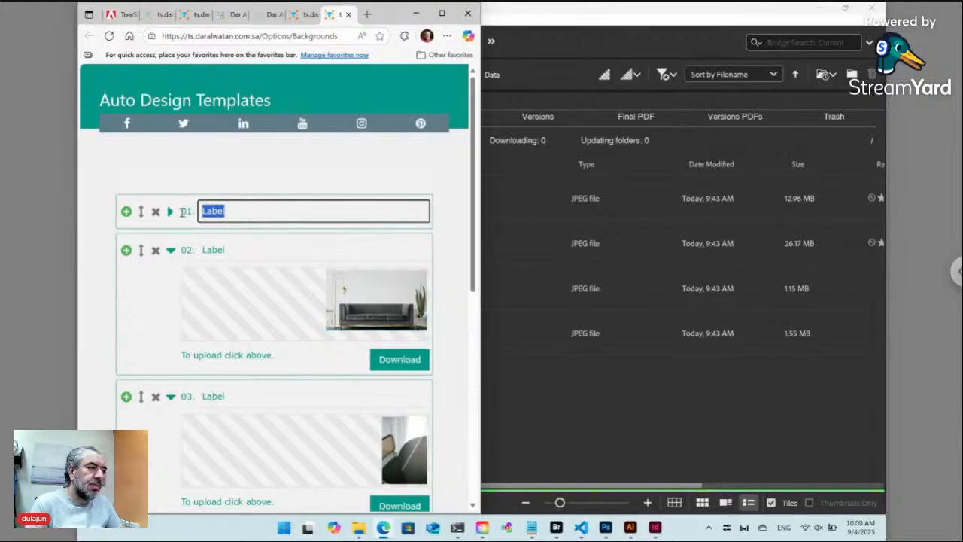
pyautogui.click(171, 211)
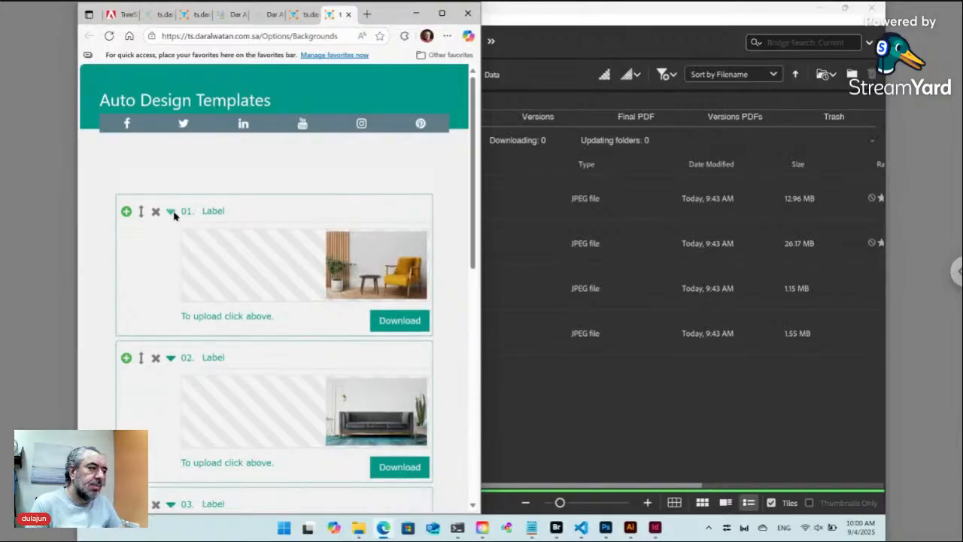
# Change the label of the first background entry to Yellow Chair
pyautogui.click(213, 210)
pyautogui.write('Ye')
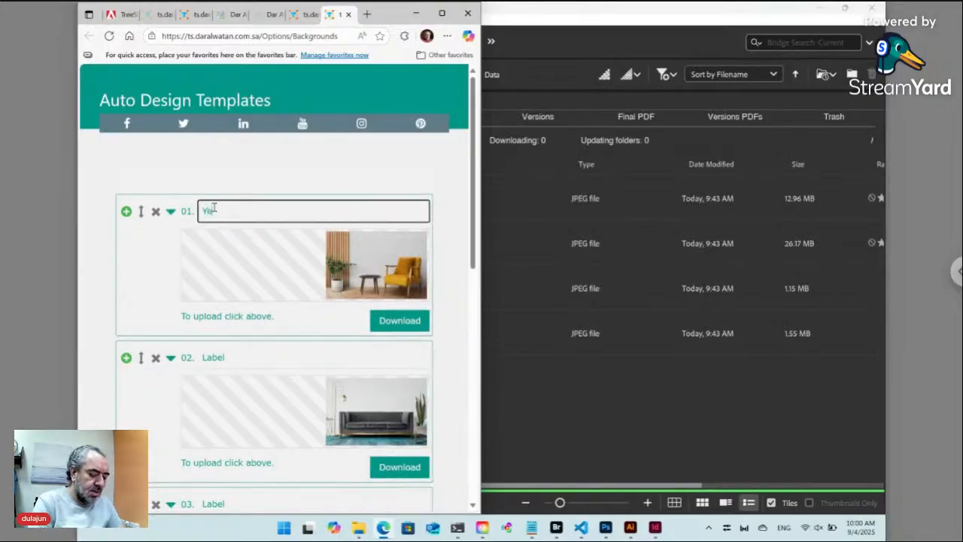
pyautogui.write('llow Chair')
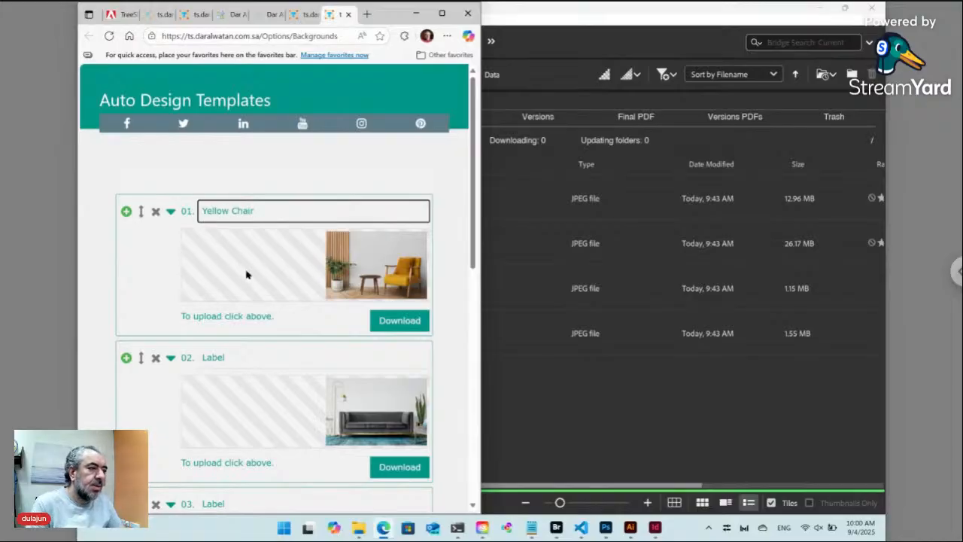
# Add a fifth background entry after the fourth and upload 2d-graphic-wallpaper-with-colorful-grainy-gradients.jpg as its image
pyautogui.scroll(-5, 246, 275)
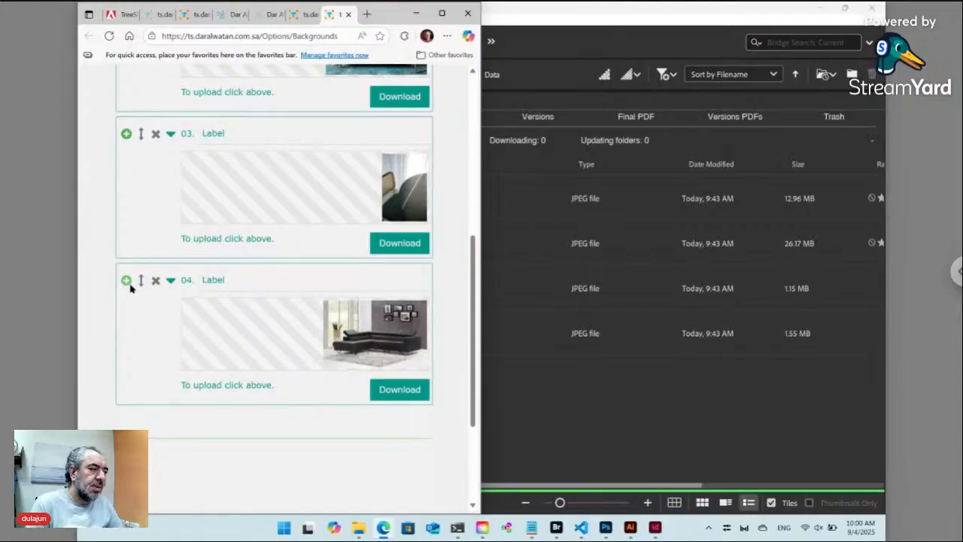
pyautogui.click(127, 280)
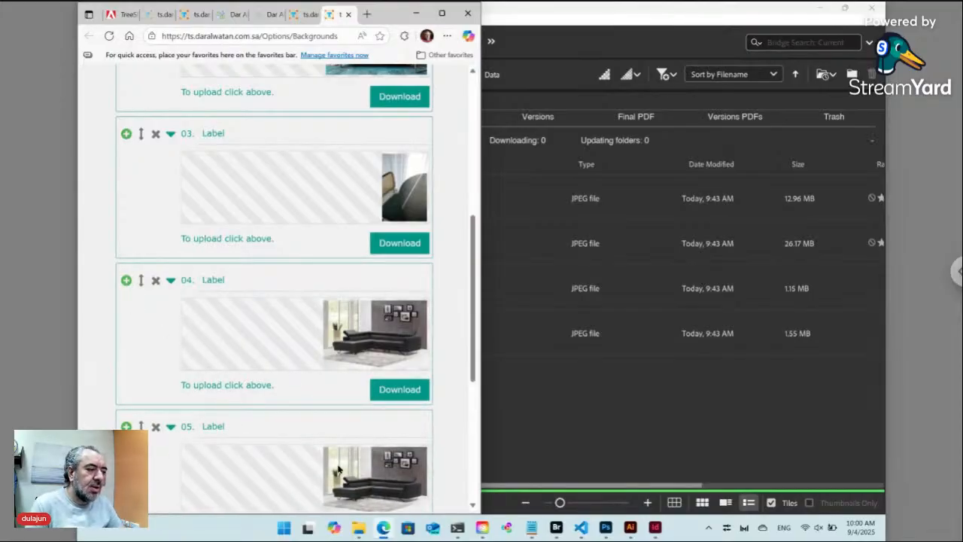
pyautogui.click(338, 469)
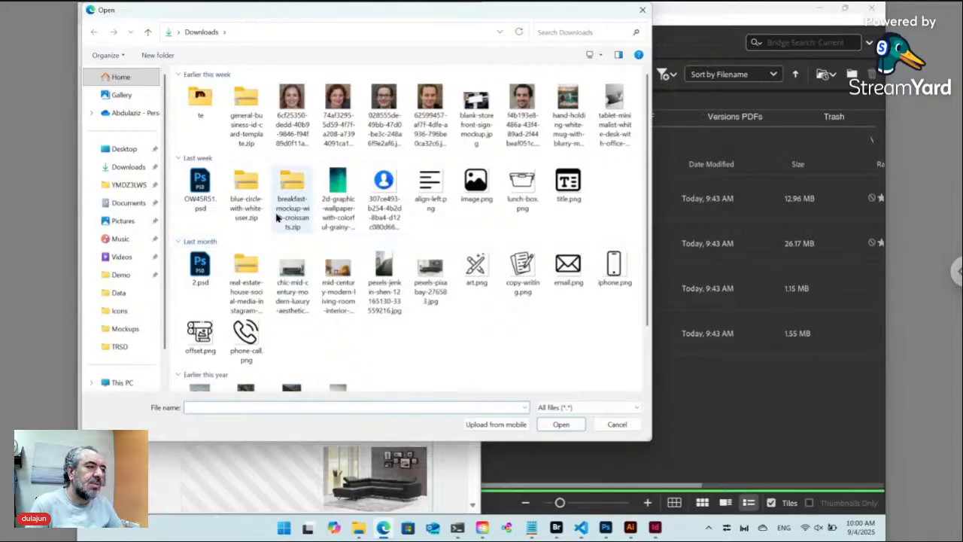
pyautogui.click(338, 192)
pyautogui.click(557, 425)
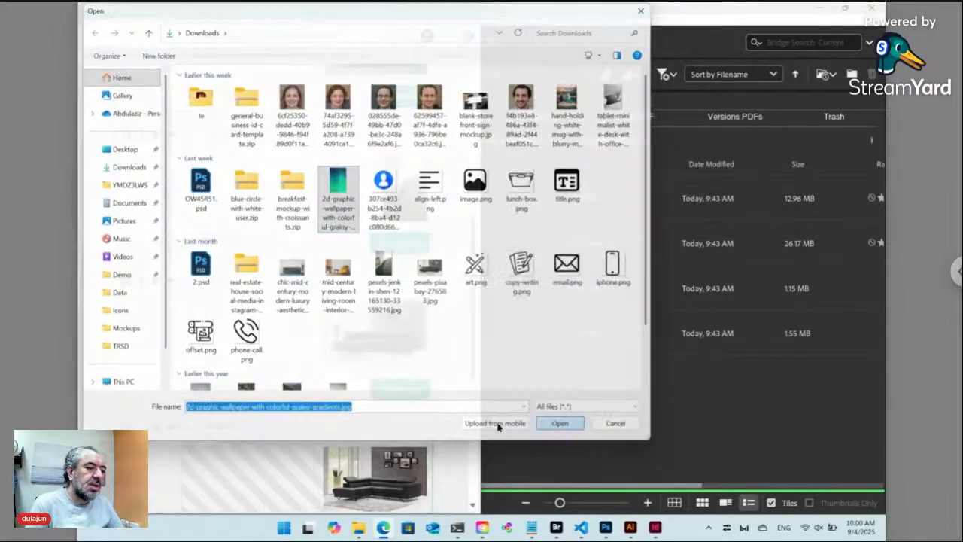
# Label the fifth background entry Green and Blue and submit the Backgrounds form update
pyautogui.scroll(-3, 451, 424)
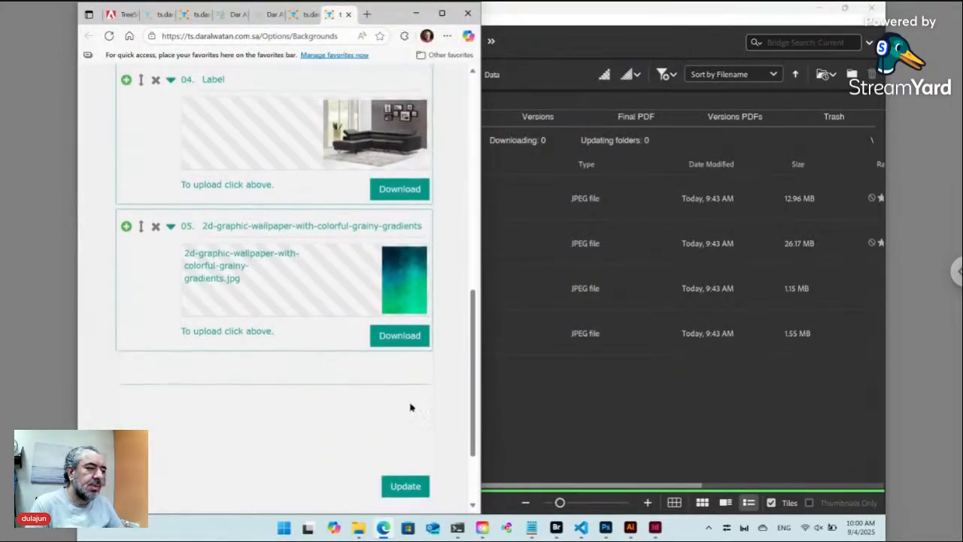
pyautogui.click(253, 219)
pyautogui.hotkey('ctrl', 'a')
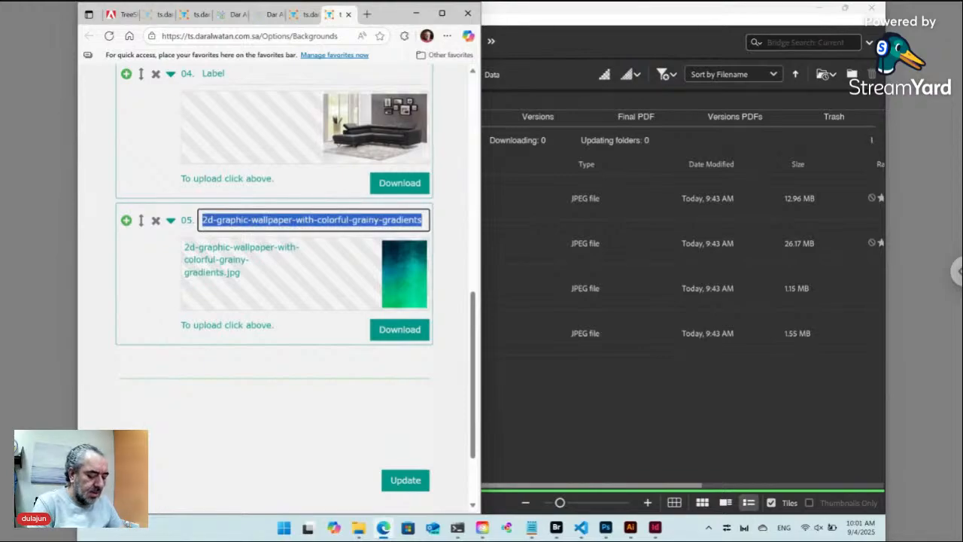
pyautogui.write('Green')
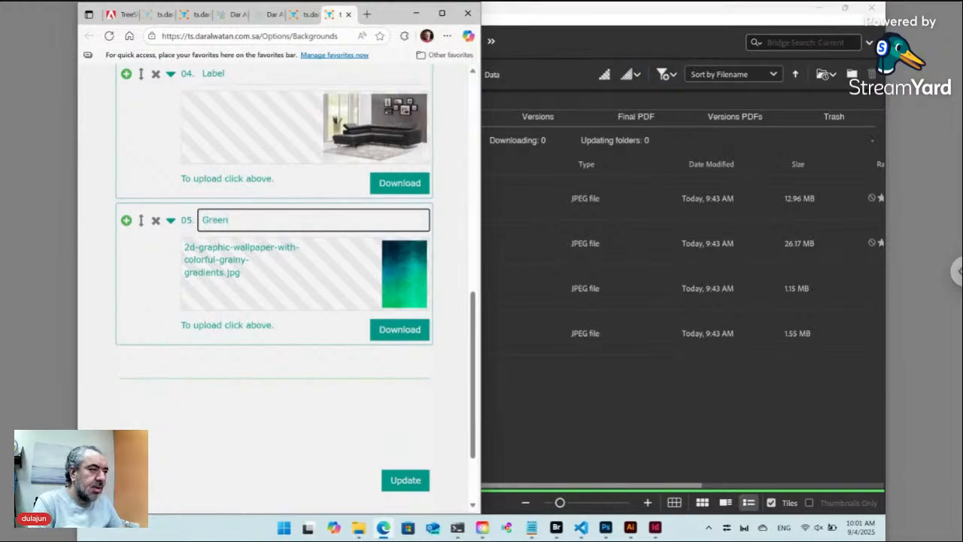
pyautogui.write(' and Blue')
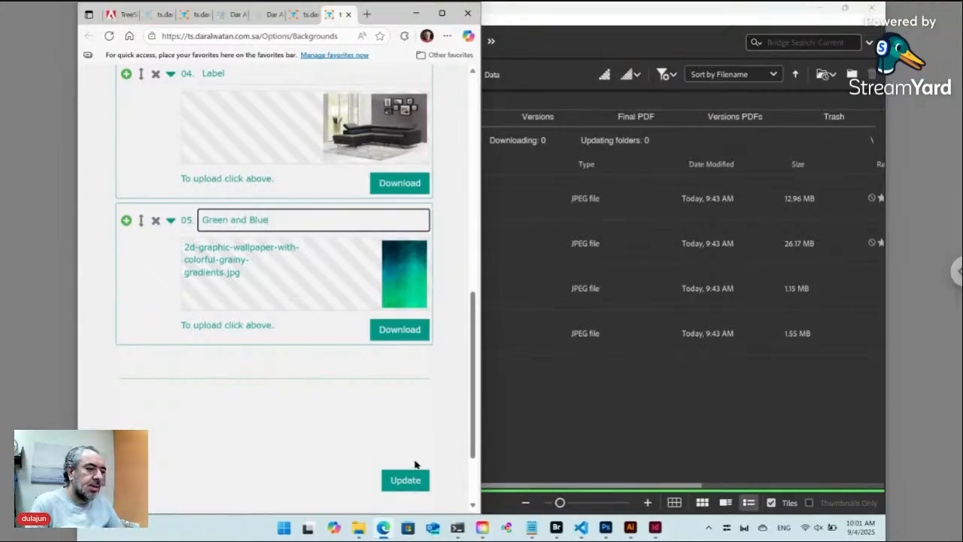
pyautogui.click(412, 480)
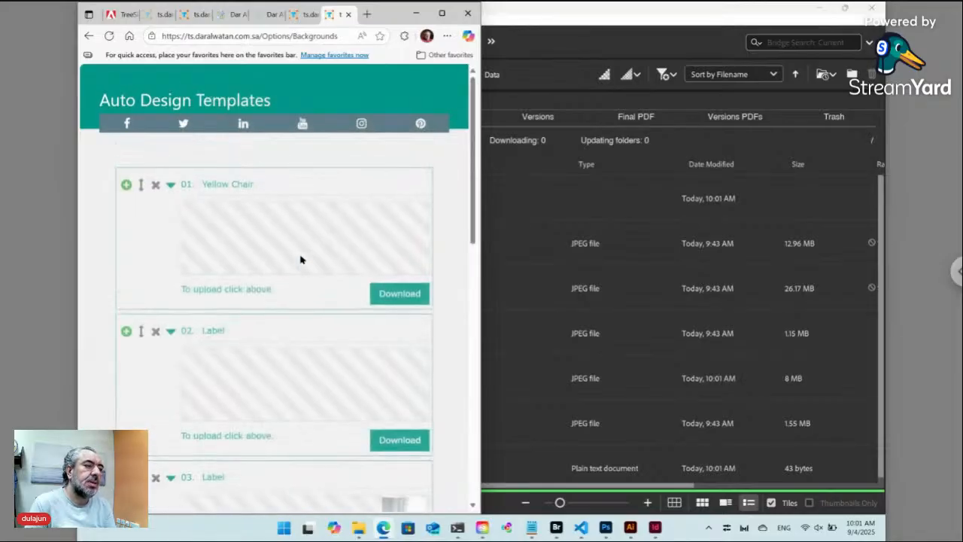
# Close the Backgrounds form, then reload the Options form and choose the green and blue gradient as the Data section's background
pyautogui.click(349, 15)
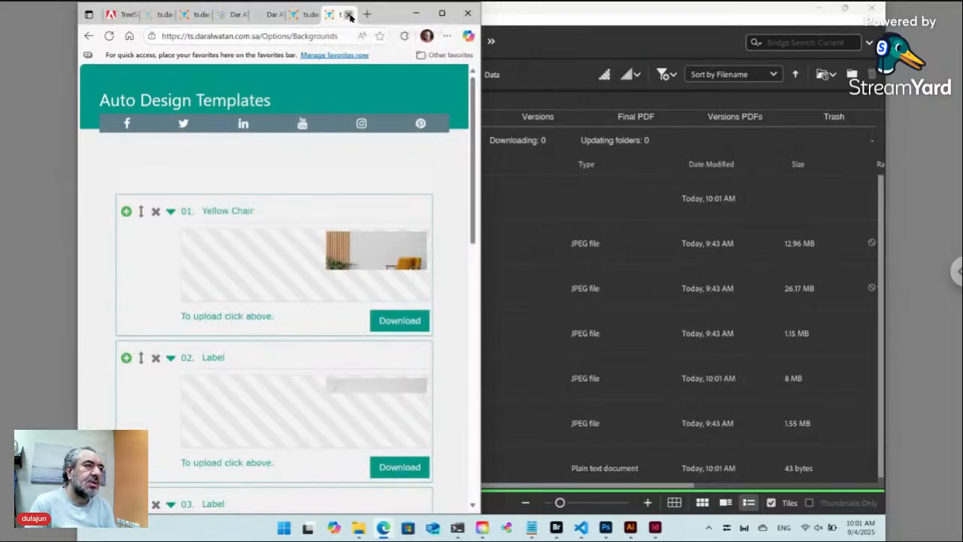
pyautogui.click(110, 36)
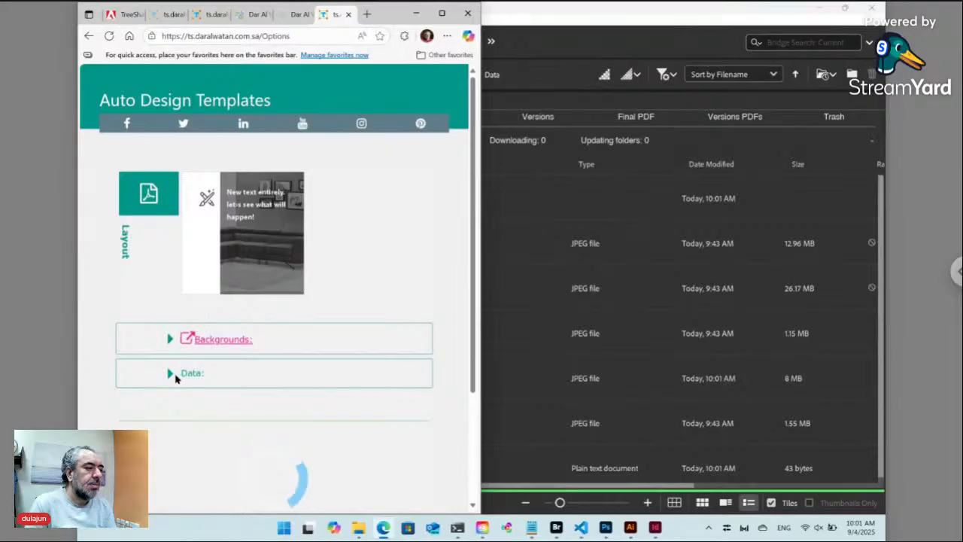
pyautogui.click(171, 376)
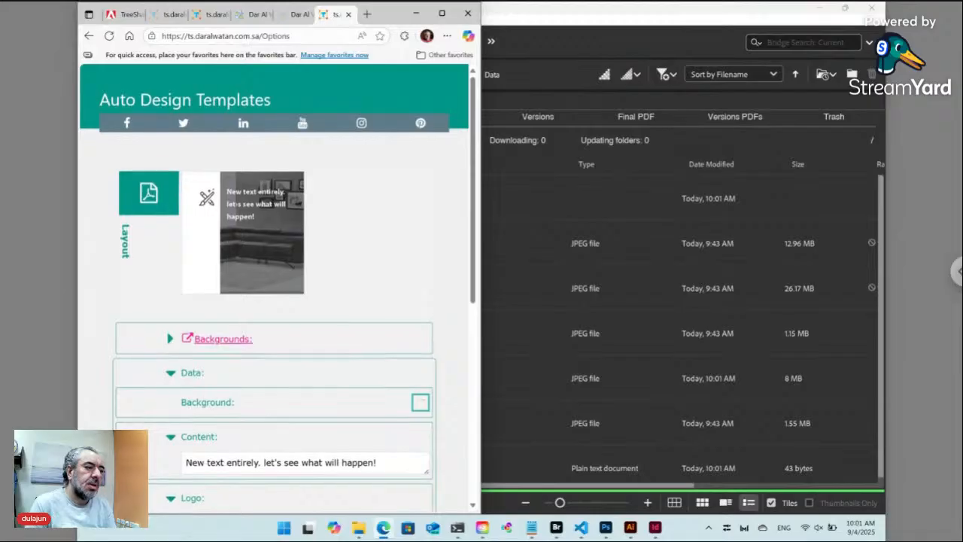
pyautogui.scroll(-2, 377, 246)
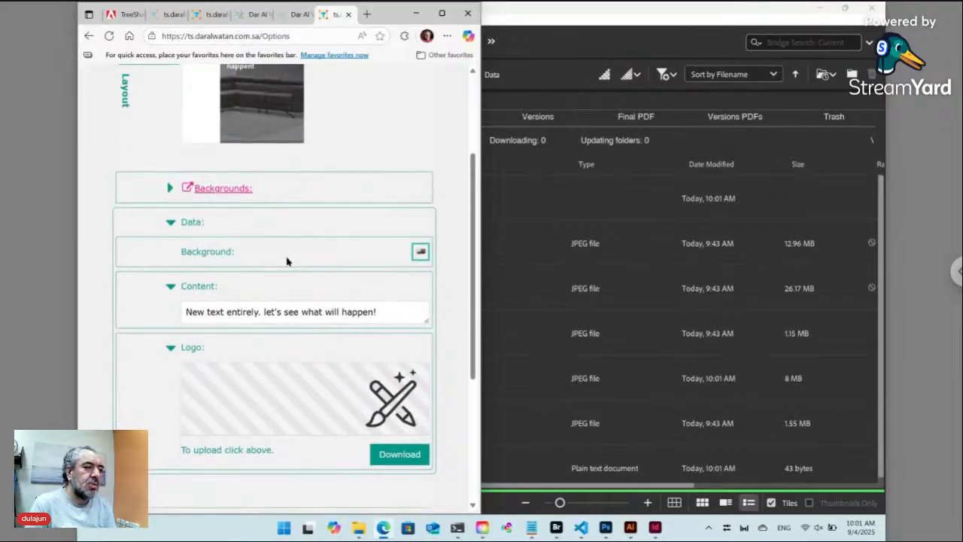
pyautogui.click(420, 254)
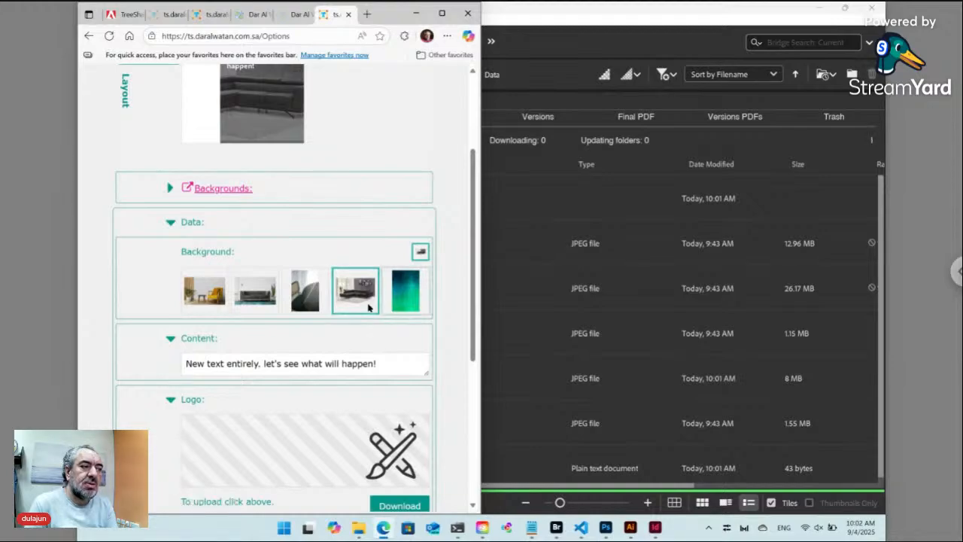
pyautogui.click(413, 299)
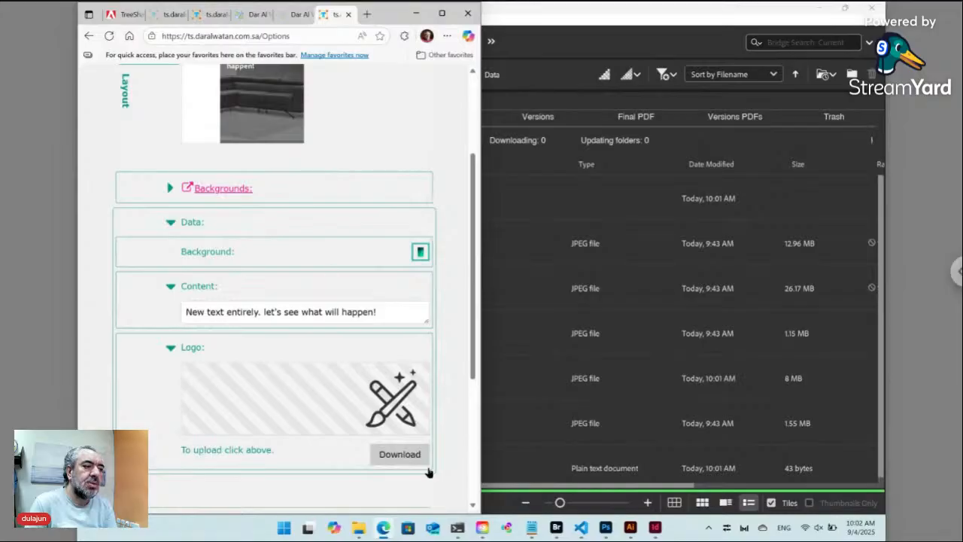
# Upload copy-writing.png as the Data section's logo, submit the Options form update, and return to the browser from Bridge
pyautogui.click(396, 407)
pyautogui.click(522, 271)
pyautogui.click(560, 424)
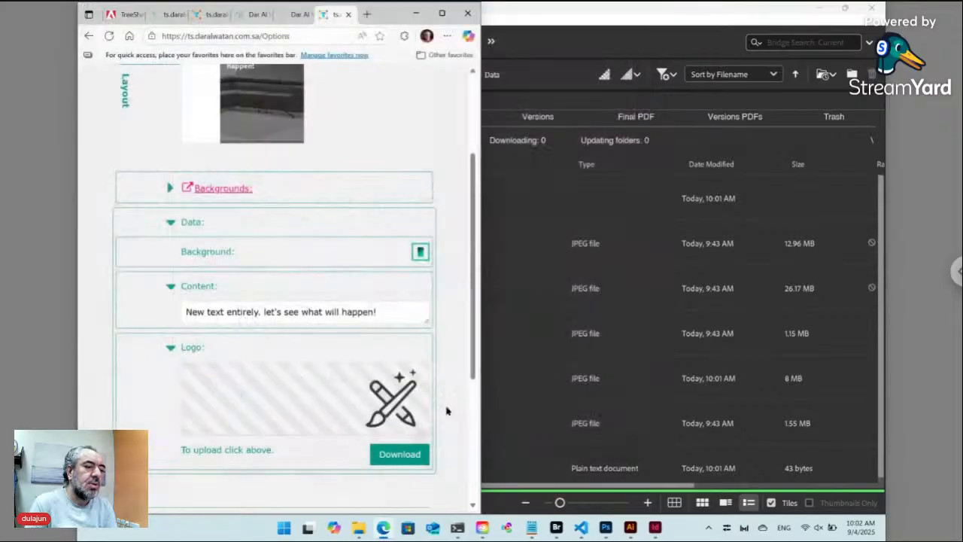
pyautogui.scroll(-3, 445, 394)
pyautogui.click(409, 435)
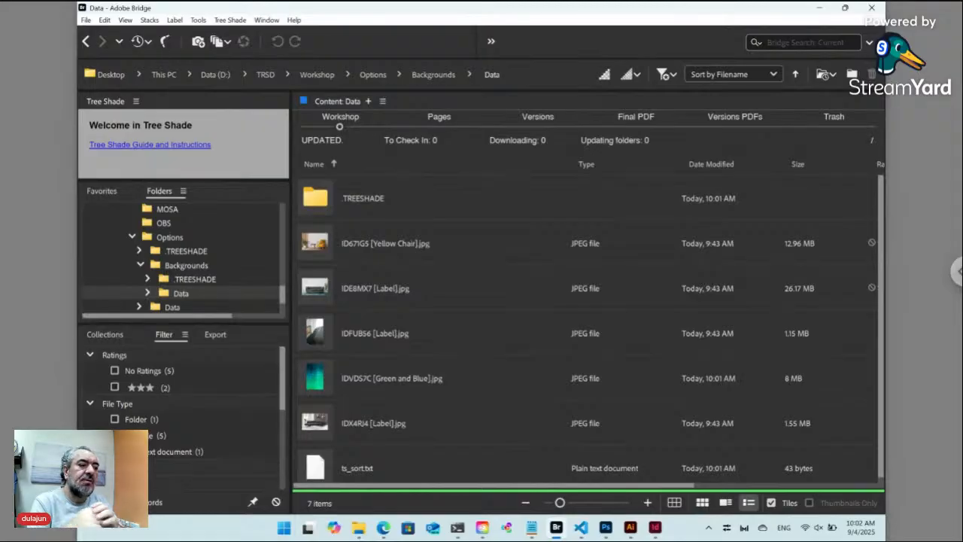
pyautogui.click(384, 528)
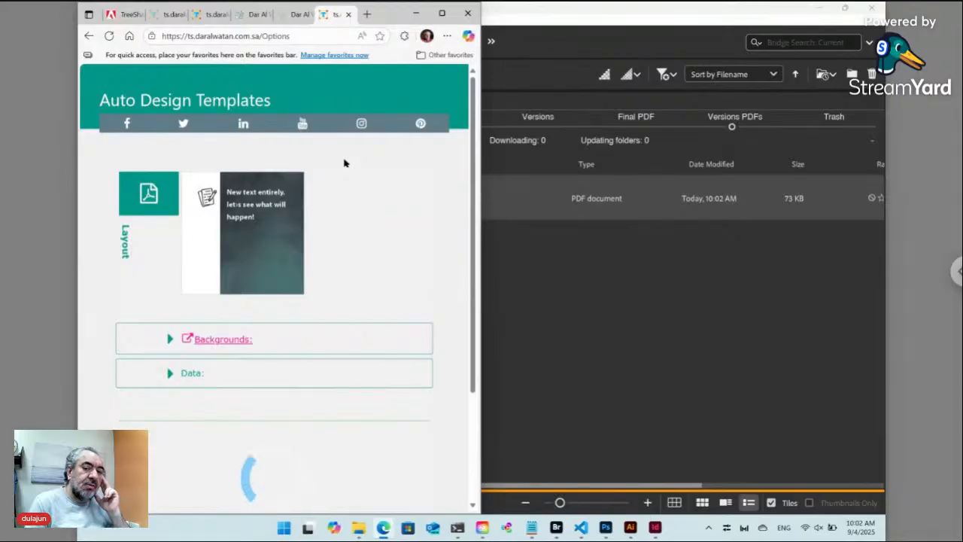